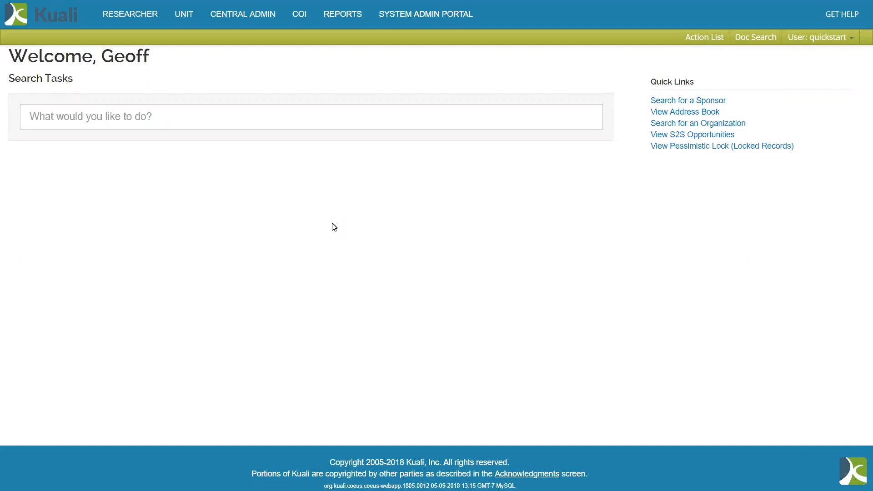
Create a new award document and enter "My New Award" as its description
left_click(266, 20)
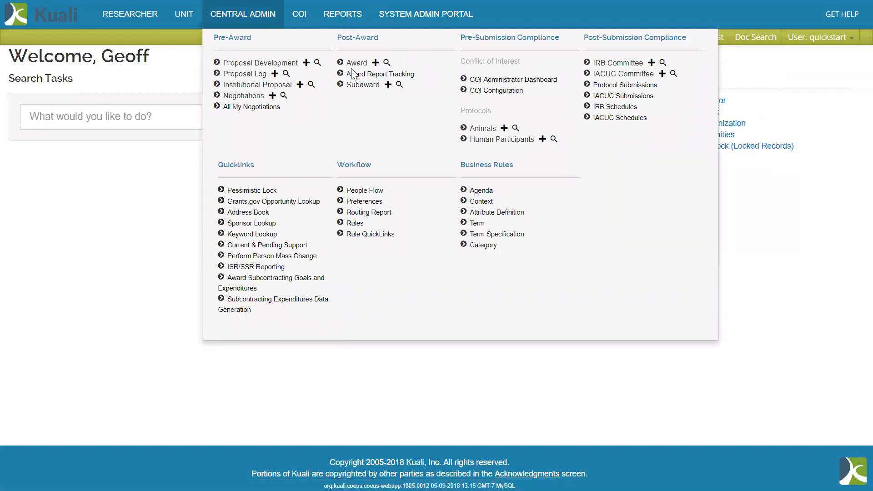
left_click(375, 63)
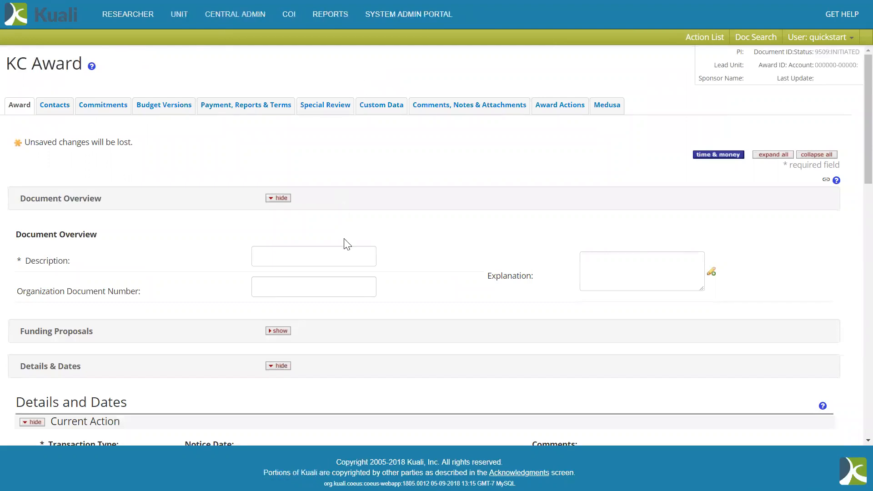
left_click(341, 258)
type("My New Award")
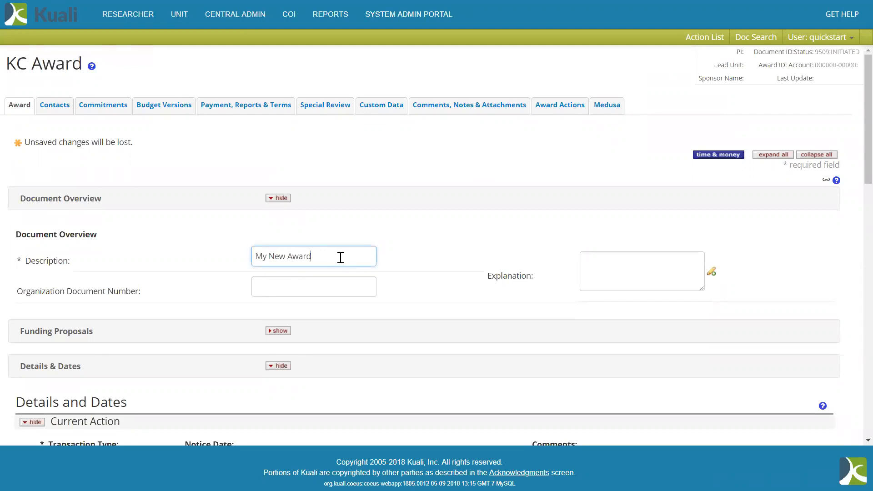
Expand the Funding Proposals section and choose Initial Funding as the proposal merge type
scroll(340, 257, "down", 2)
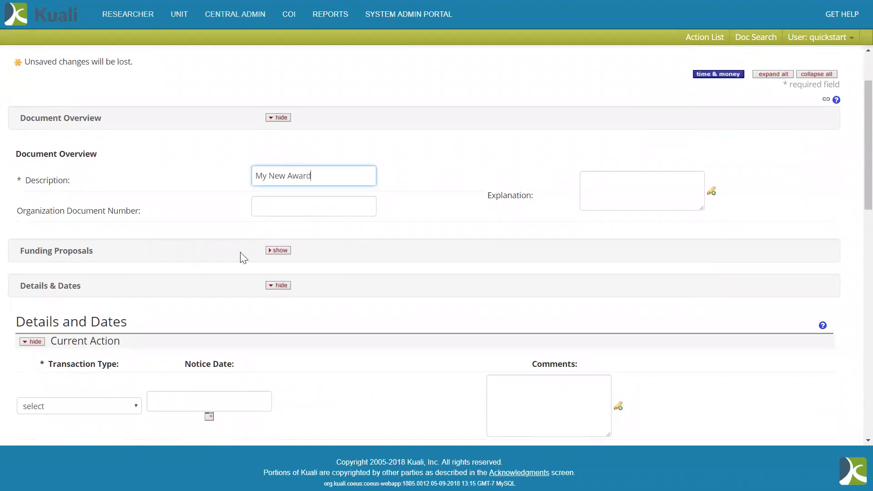
left_click(278, 251)
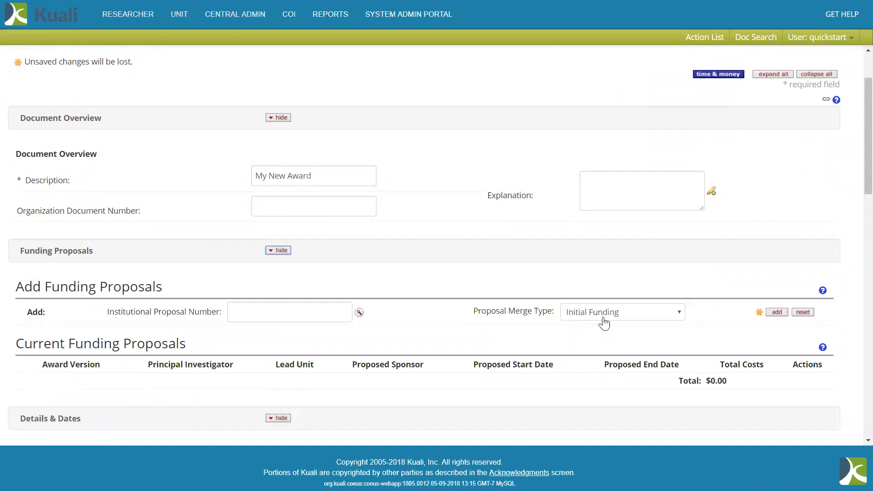
left_click(630, 314)
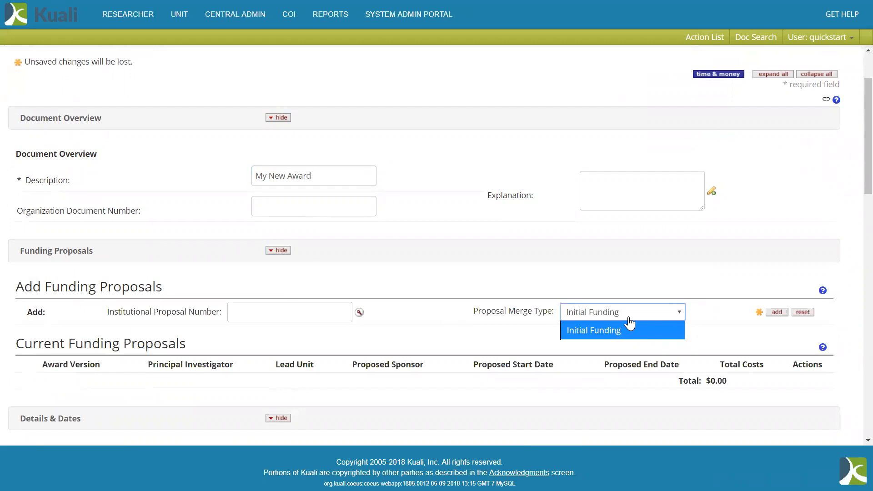
left_click(630, 323)
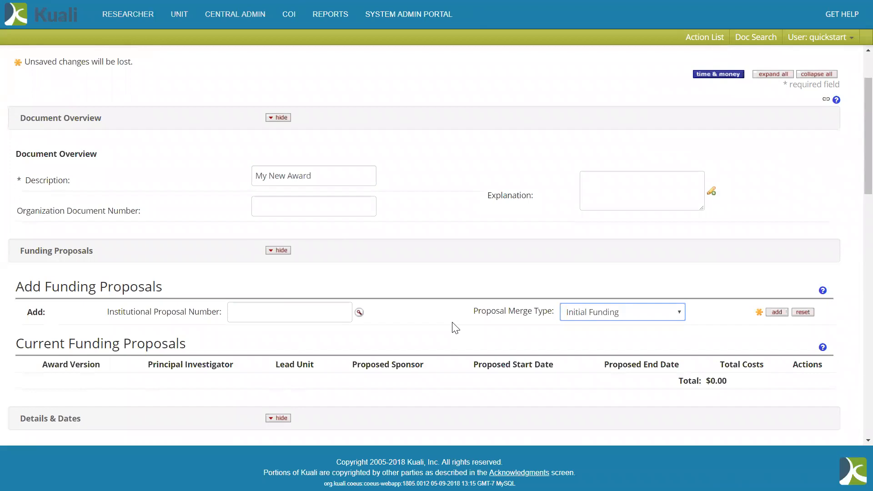
Look up institutional proposals with a create date from 05/09/2018 for the award's funding proposal
left_click(360, 313)
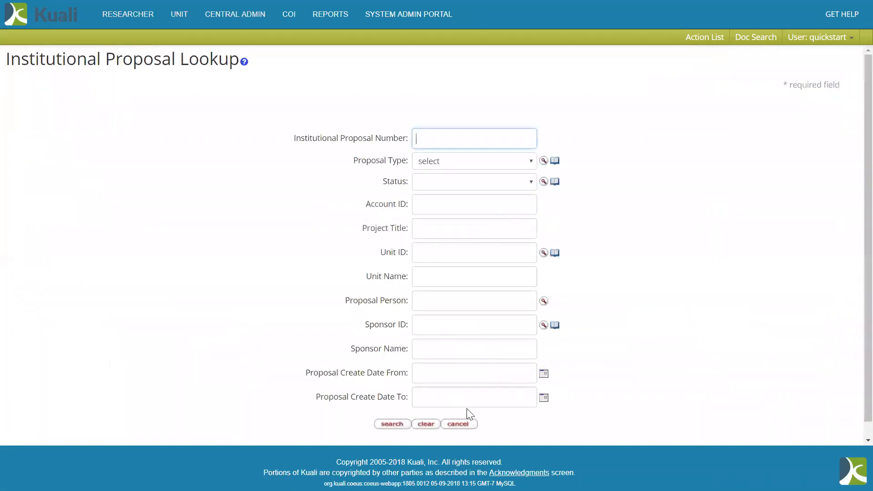
left_click(545, 373)
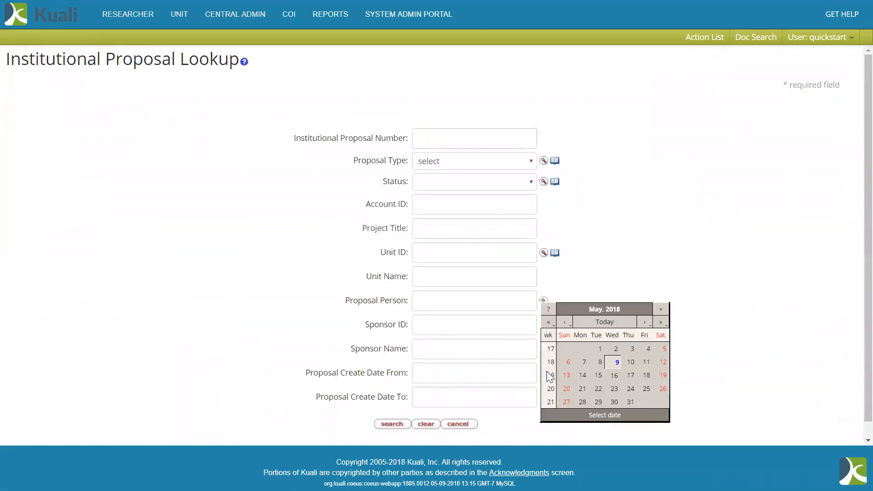
left_click(618, 362)
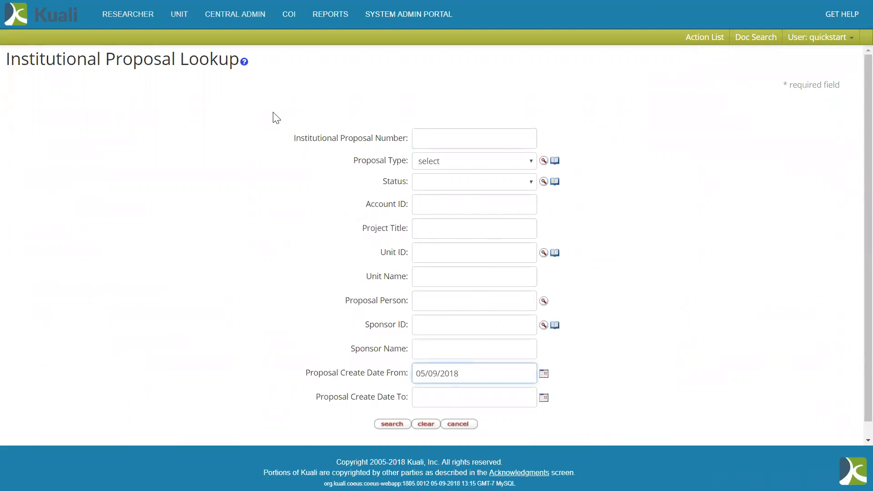
left_click(392, 425)
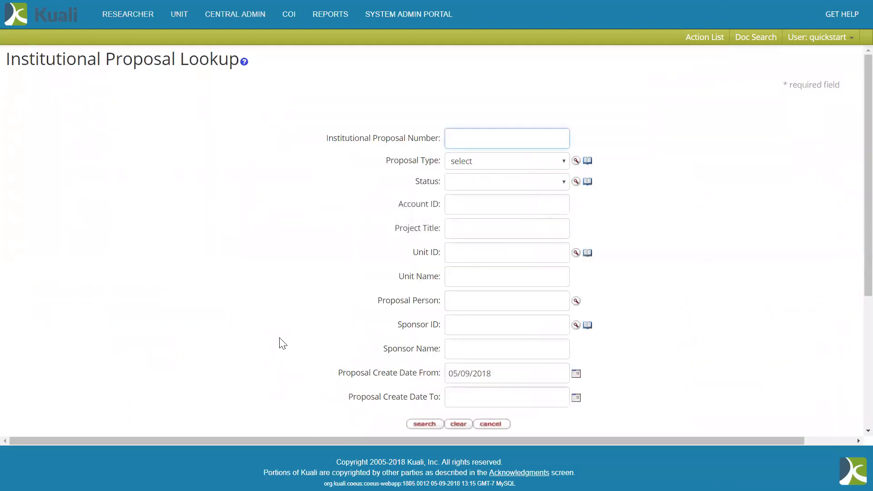
scroll(282, 343, "down", 5)
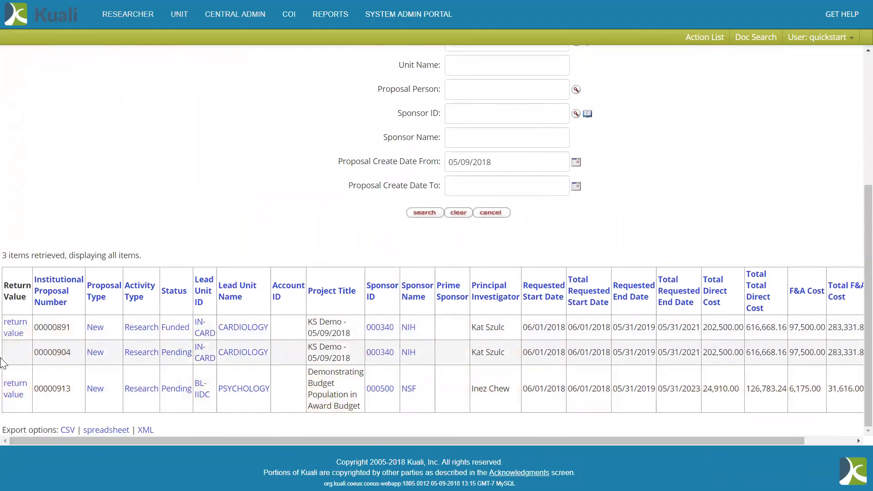
Select the NSF proposal "Demonstrating Budget Population in Award Budget" and add it to the award as a funding proposal
left_click(14, 396)
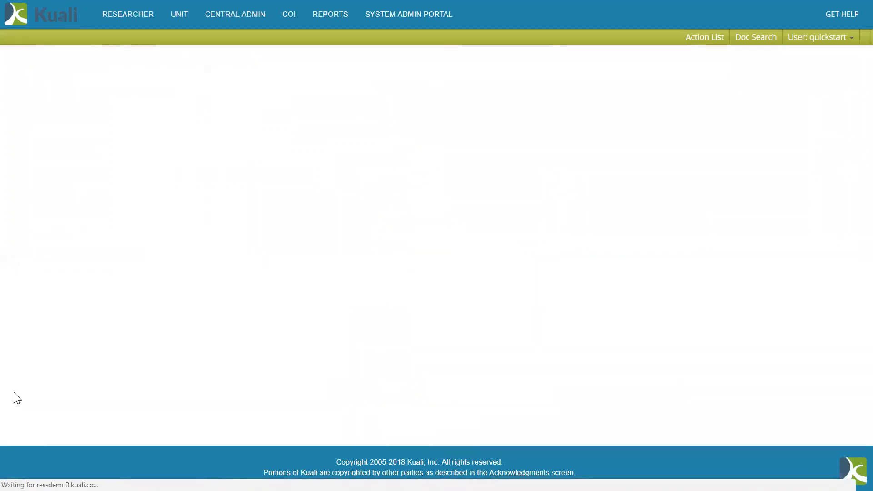
scroll(413, 382, "down", 3)
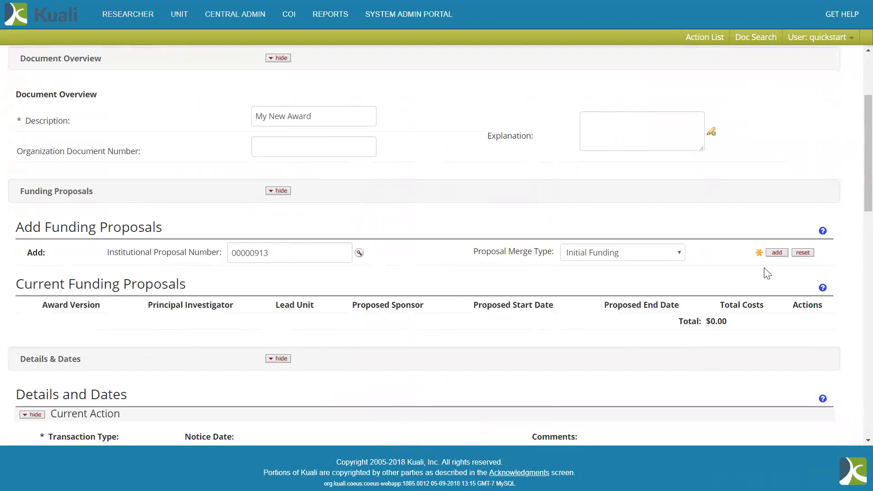
left_click(775, 253)
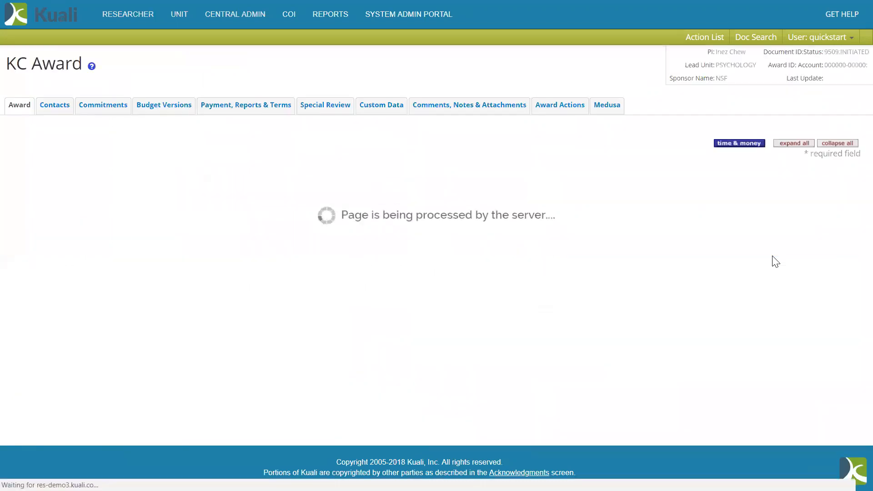
Examine the added funding proposal's details and budget figures, and the merge types available for additional proposals
scroll(518, 333, "down", 3)
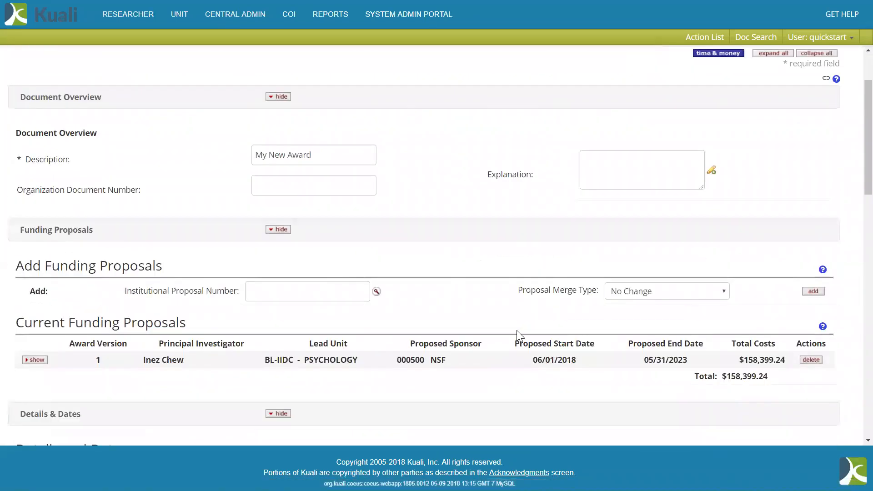
left_click(34, 301)
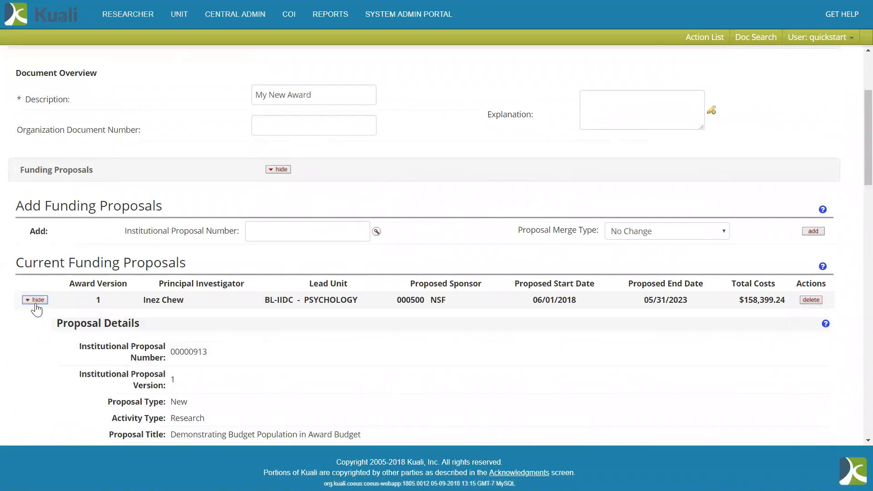
scroll(209, 357, "down", 1)
scroll(211, 360, "down", 2)
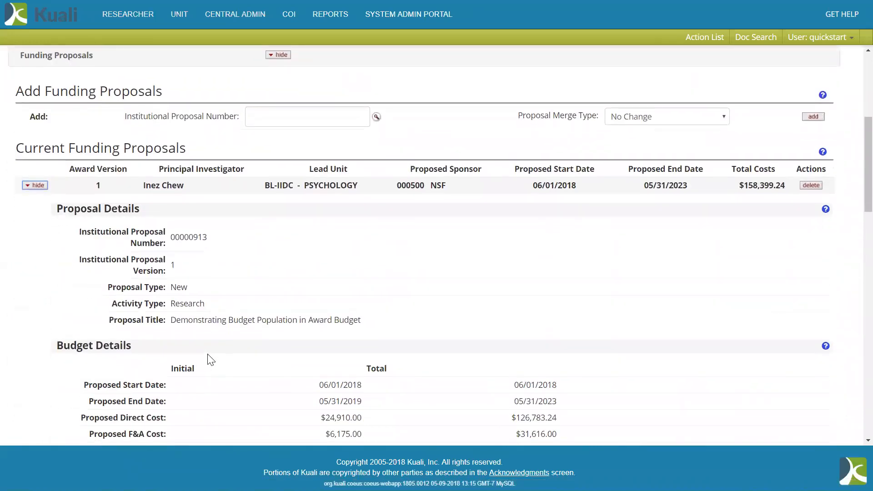
scroll(211, 360, "down", 2)
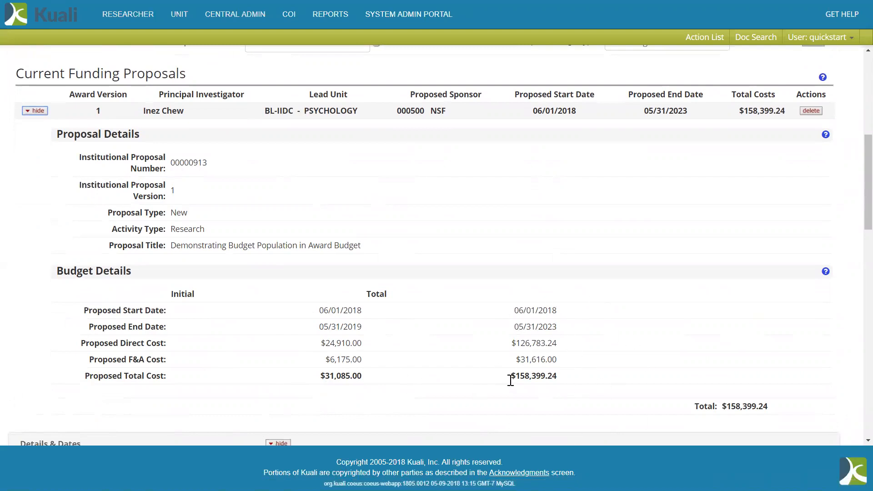
scroll(511, 379, "up", 4)
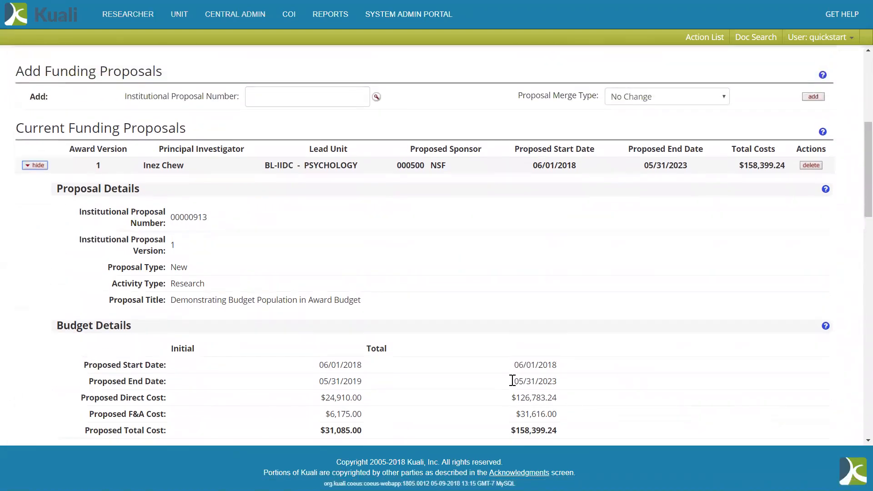
scroll(515, 385, "up", 1)
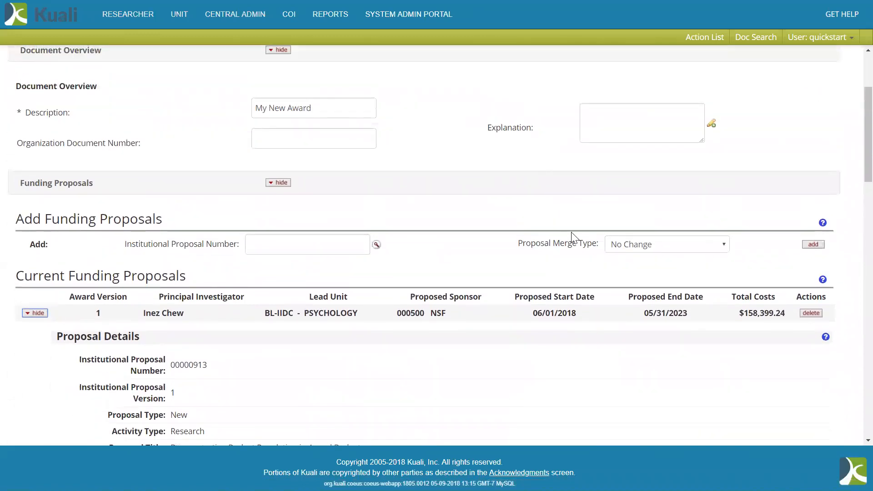
left_click(659, 245)
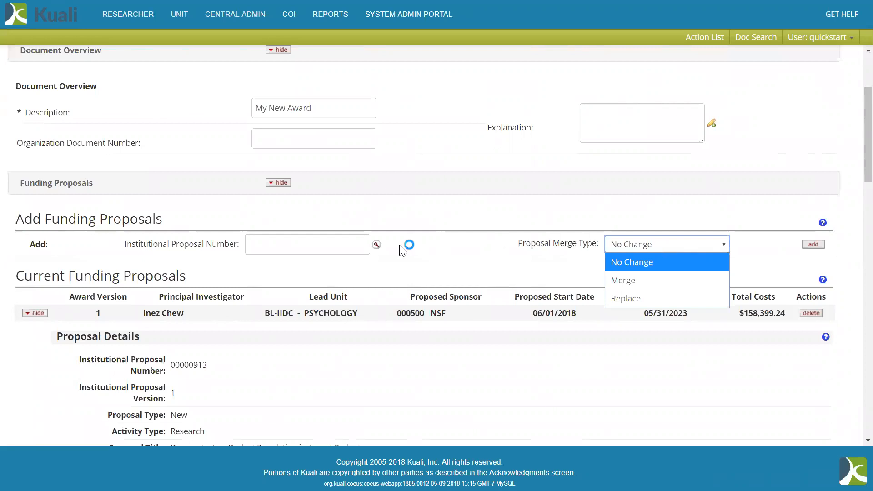
left_click(412, 261)
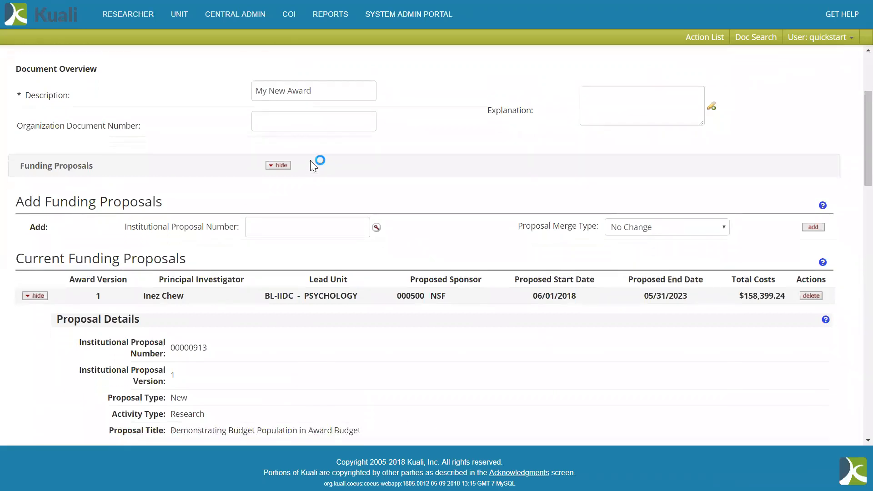
Collapse the Funding Proposals section and set the current action's transaction type to New
left_click(281, 166)
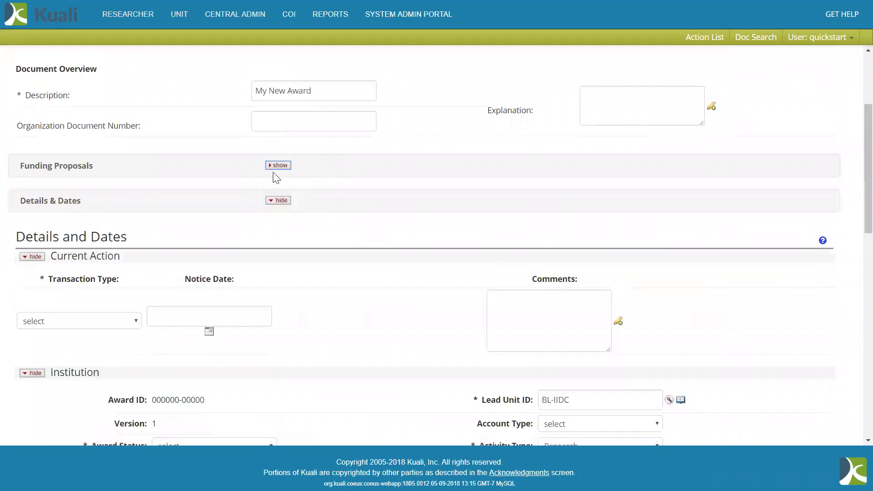
scroll(236, 238, "down", 3)
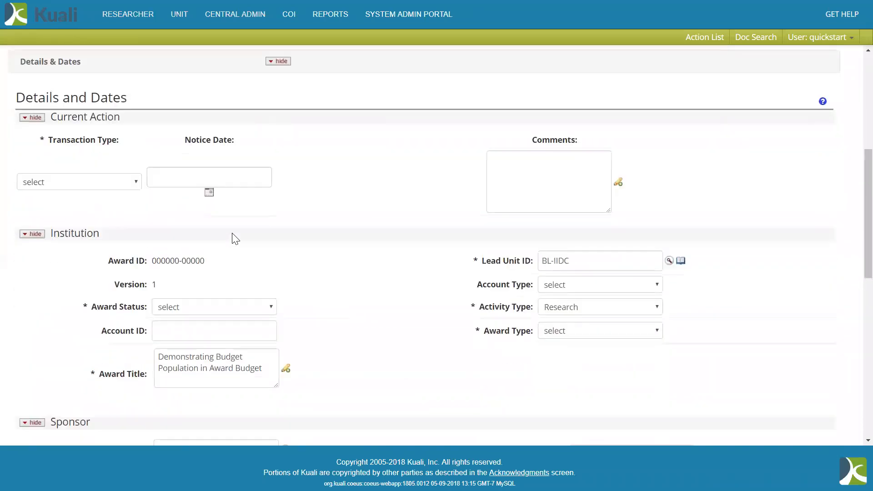
left_click(128, 187)
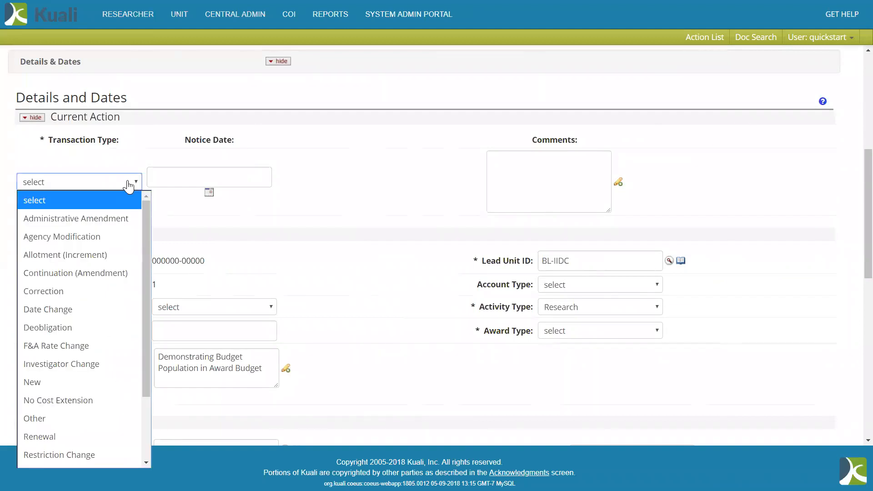
left_click(96, 381)
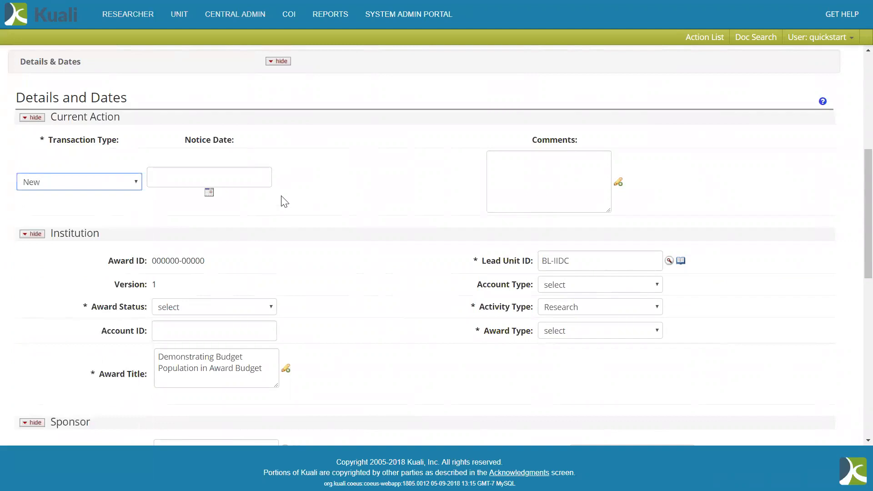
Set the notice date to 05/09/2018 and enter the comment "Year 1 of 5 Funding"
left_click(252, 174)
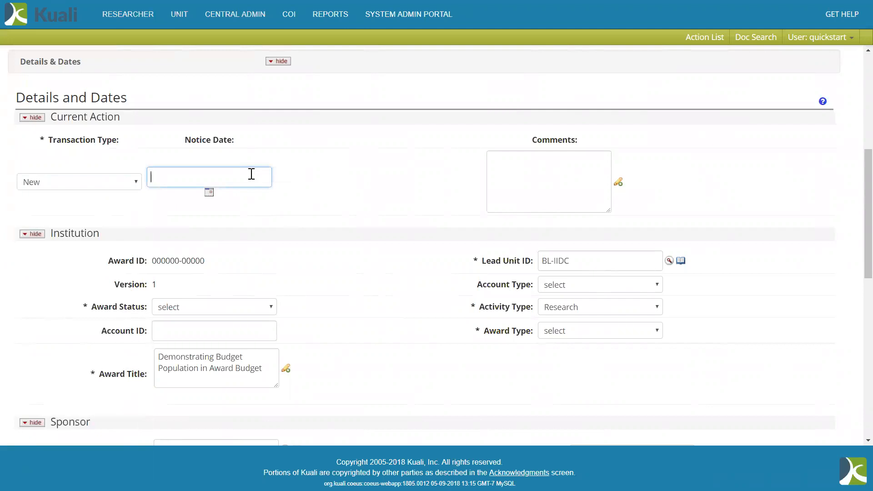
left_click(209, 193)
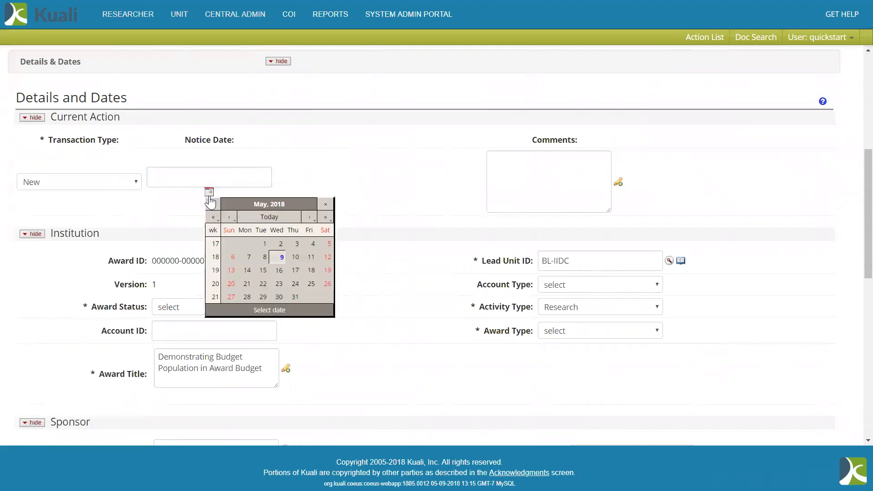
left_click(281, 258)
left_click(563, 205)
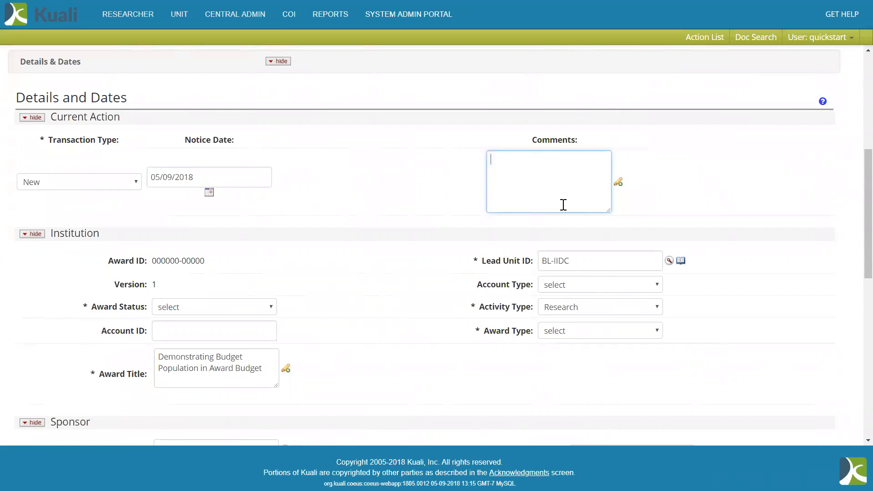
type("Year 1 of 5 Funding")
Set the institution's award status to Active and its account type to Regular
scroll(563, 204, "down", 2)
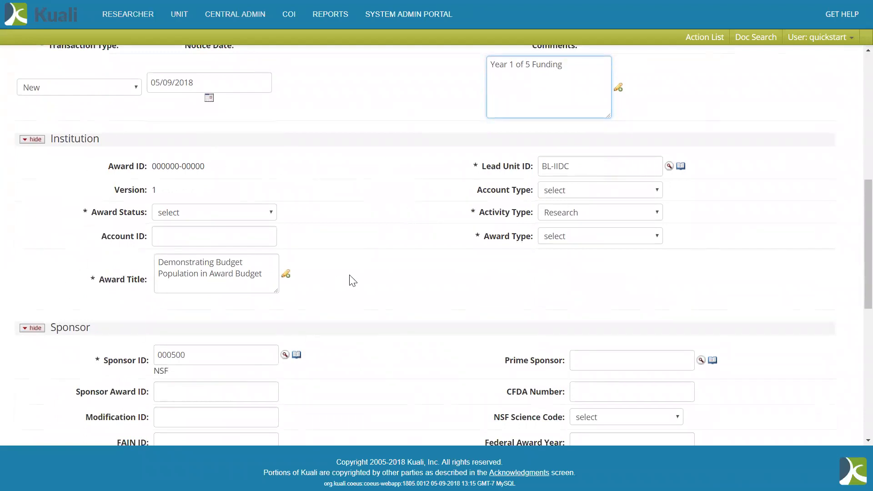
left_click(244, 221)
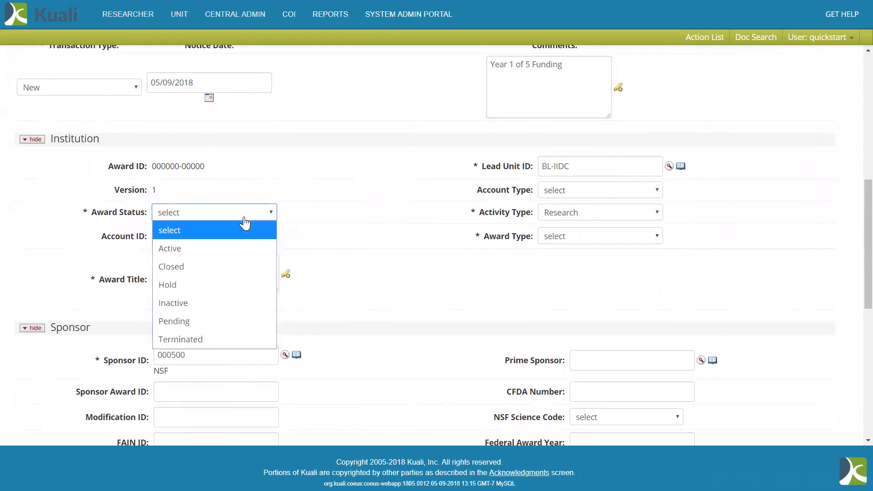
left_click(232, 253)
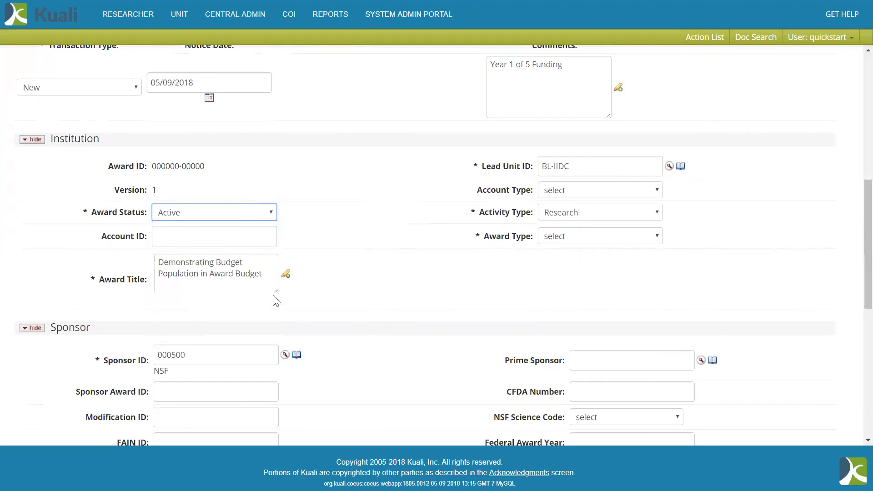
left_click(244, 271)
left_click(592, 198)
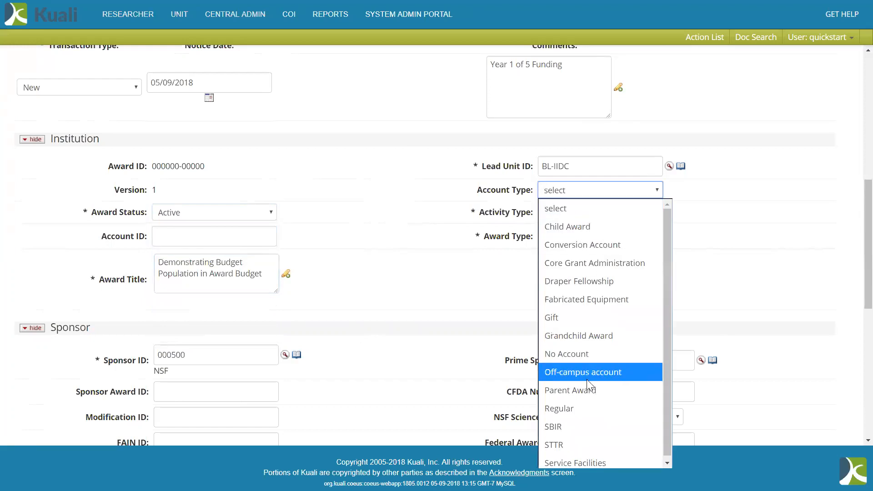
left_click(587, 410)
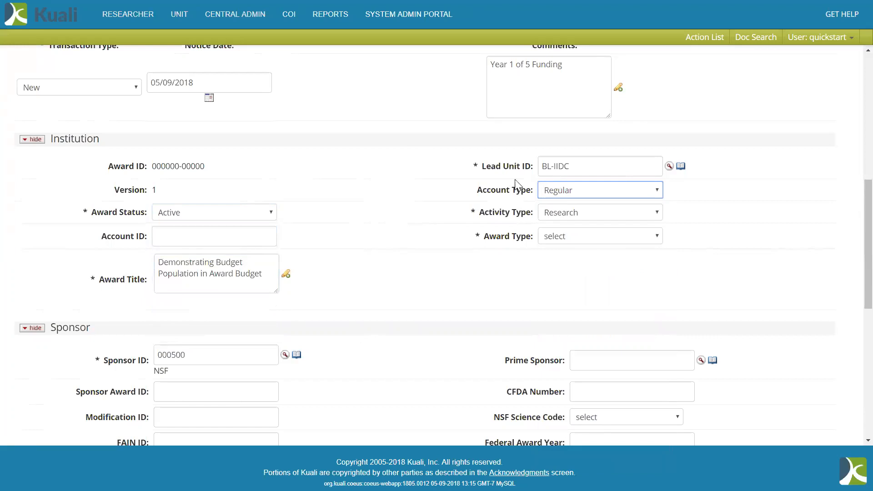
Set the institution's award type to Grant
left_click(590, 243)
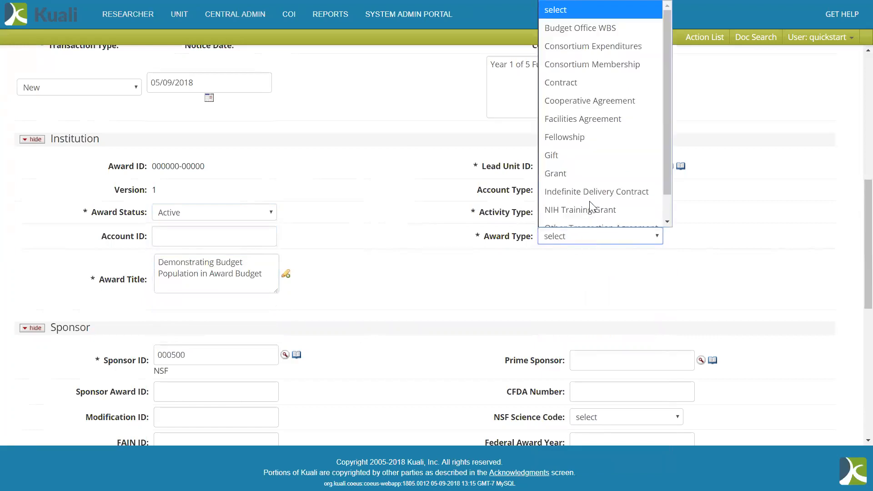
scroll(591, 204, "down", 1)
left_click(583, 163)
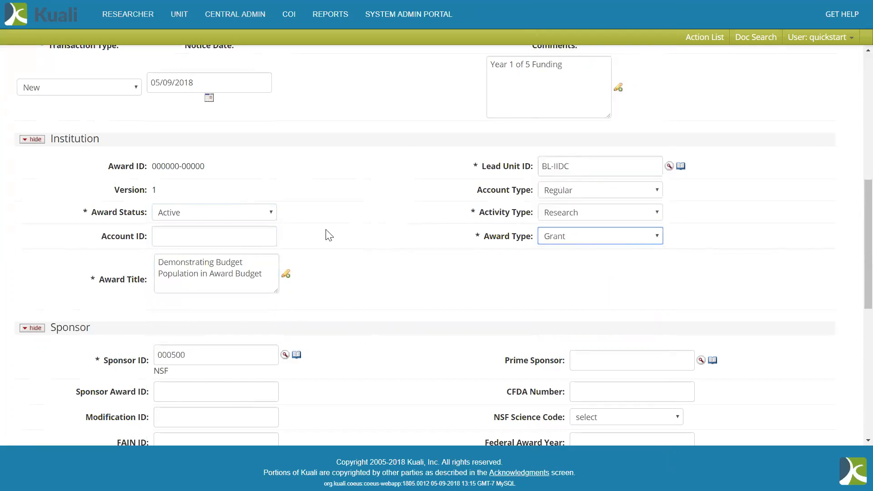
Enter 40.010 as the sponsor's CFDA number
scroll(230, 202, "down", 3)
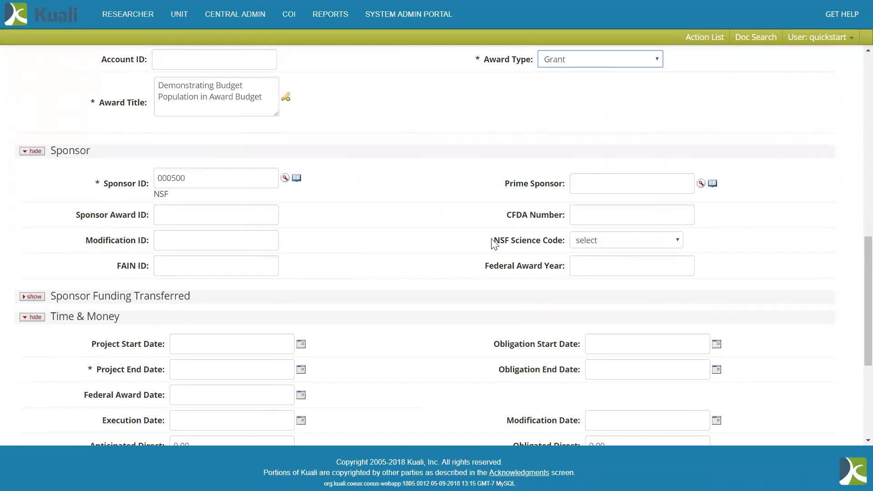
left_click(593, 215)
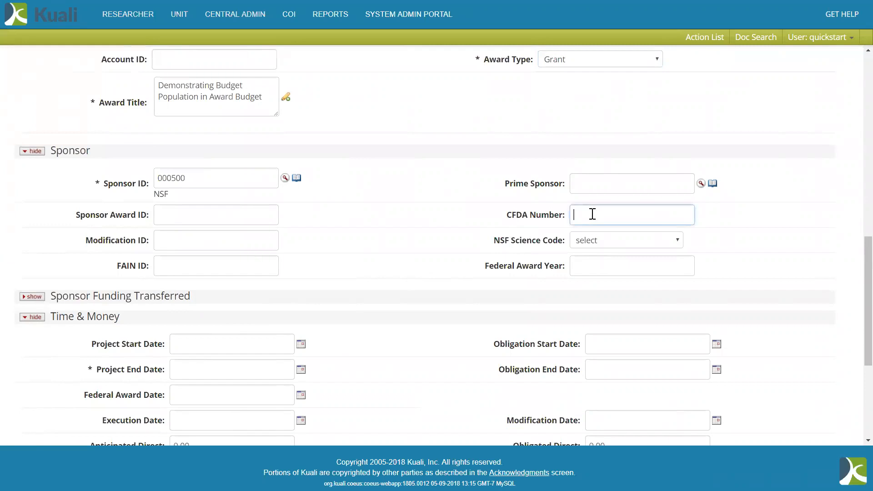
type("40")
type(".1")
type("10")
left_click(431, 237)
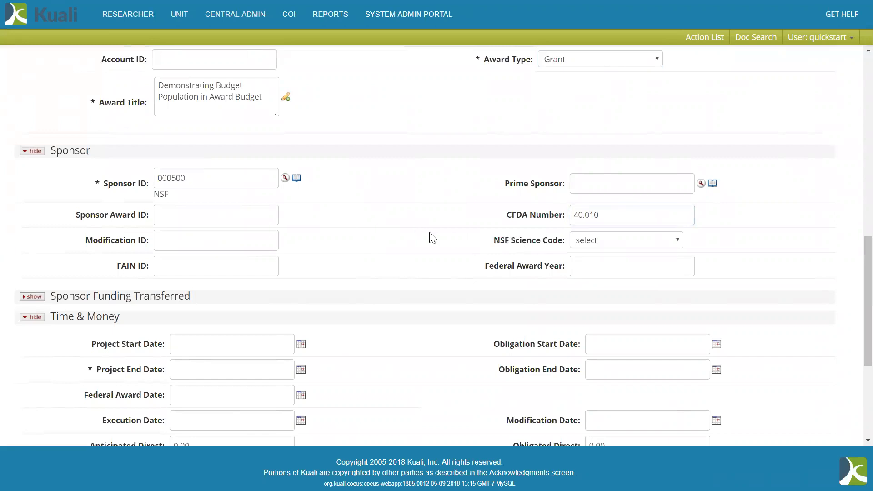
Set the project start date to 06/01/2018 in the Time & Money details
scroll(432, 237, "down", 2)
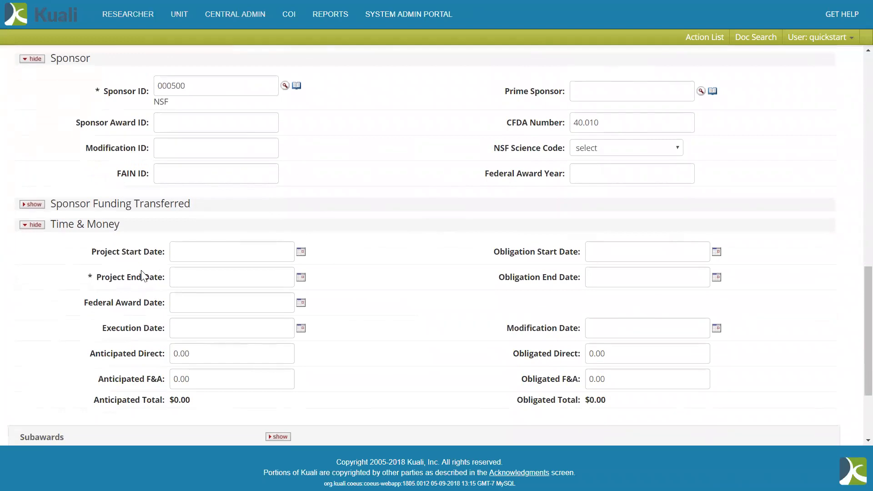
scroll(143, 273, "down", 2)
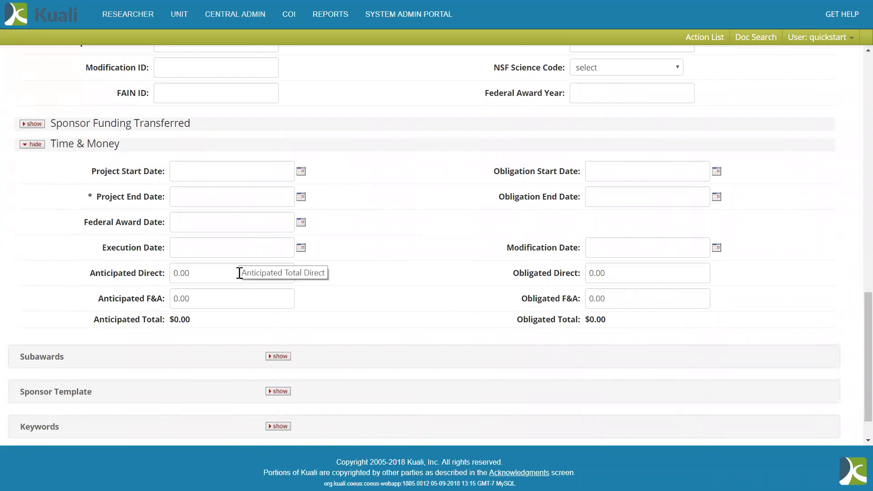
left_click(301, 172)
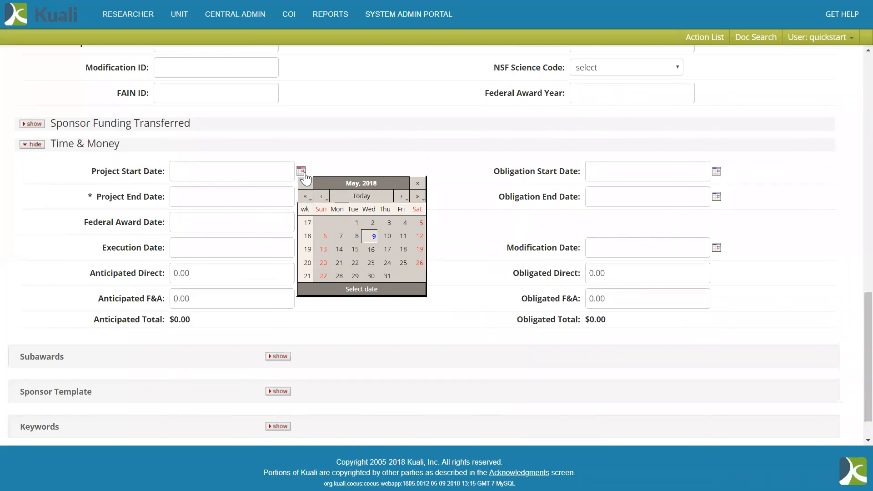
left_click(401, 197)
left_click(404, 223)
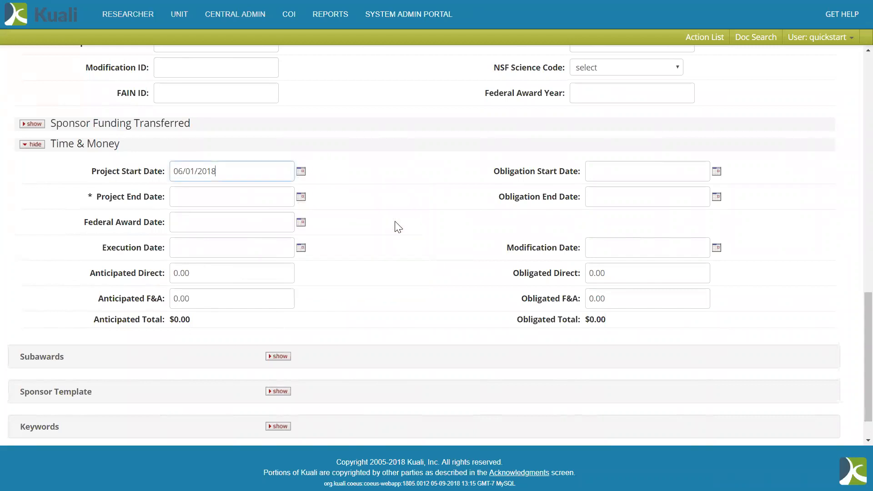
Set the project end date to 05/31/2023
left_click(301, 197)
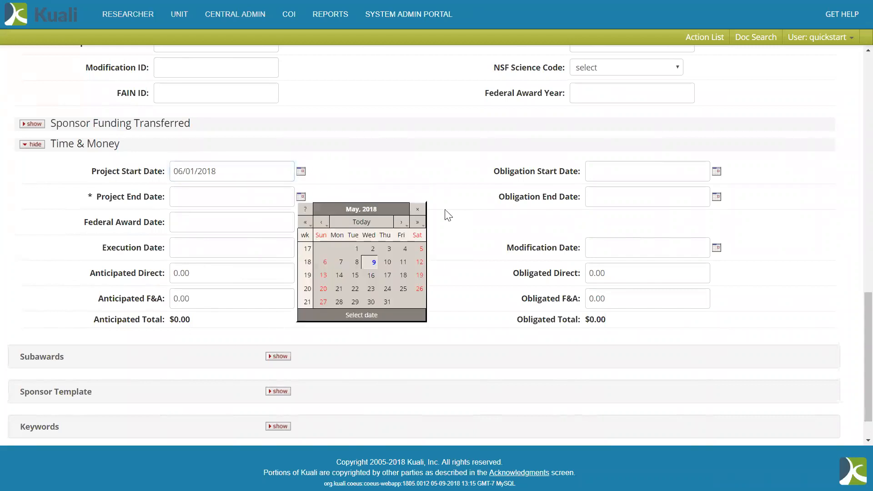
left_click(418, 222)
left_click(417, 222)
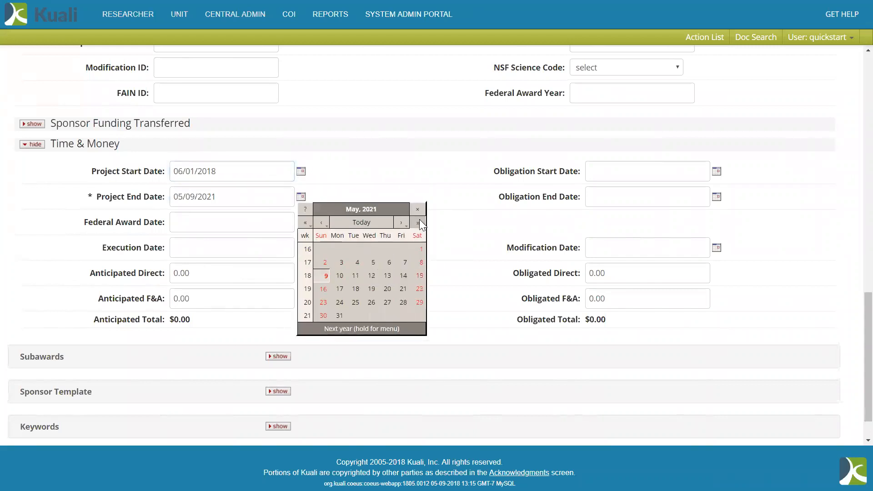
left_click(417, 222)
left_click(417, 222)
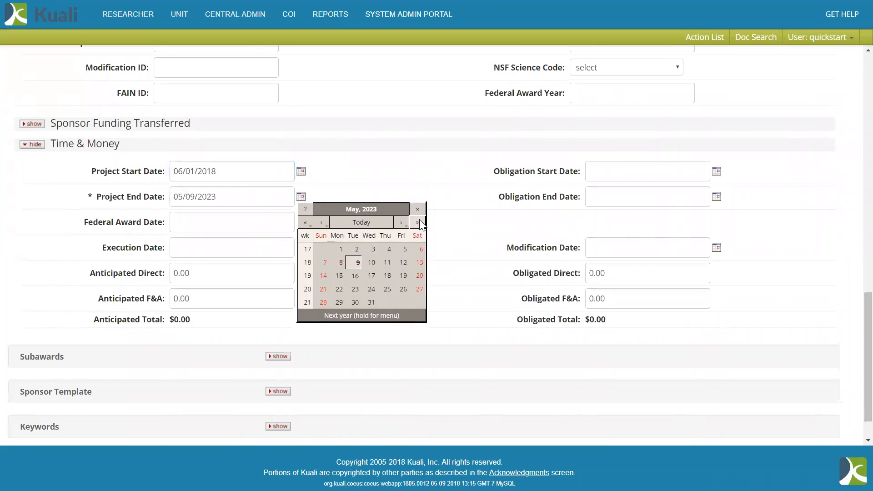
left_click(371, 303)
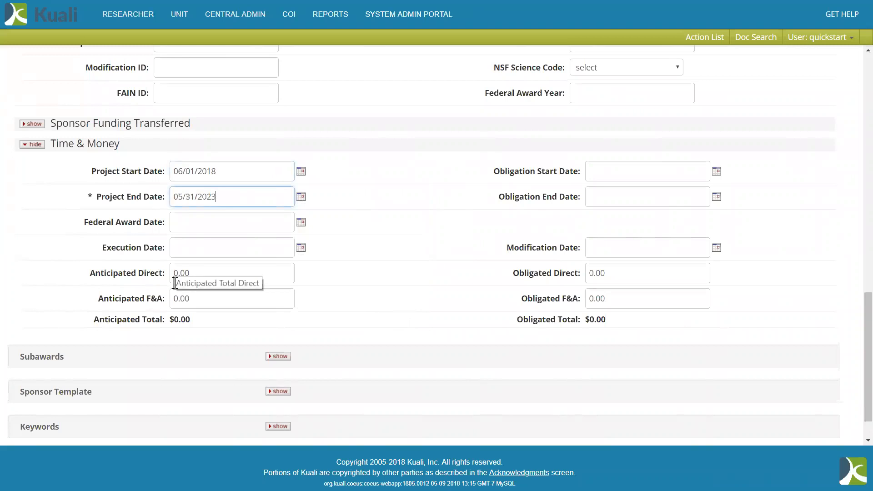
left_click(340, 259)
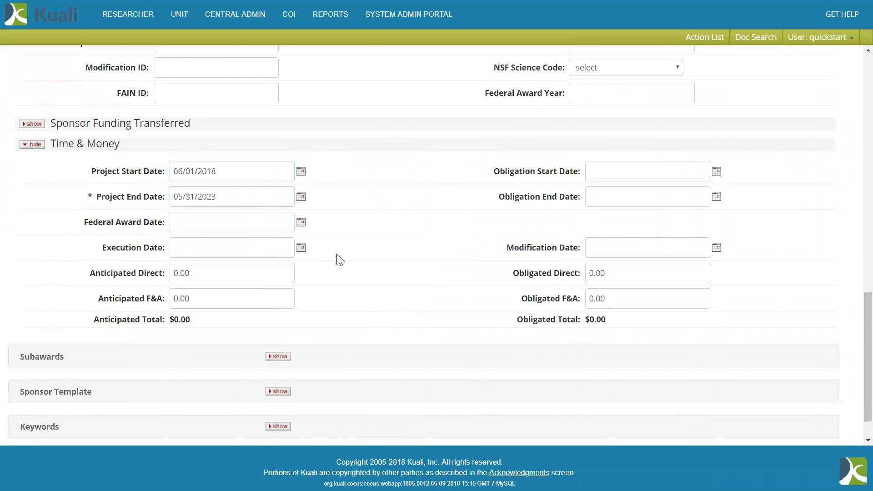
Look up organizations named "*purdue*" for a new approved subaward and choose Purdue Research Foundation
scroll(337, 259, "down", 2)
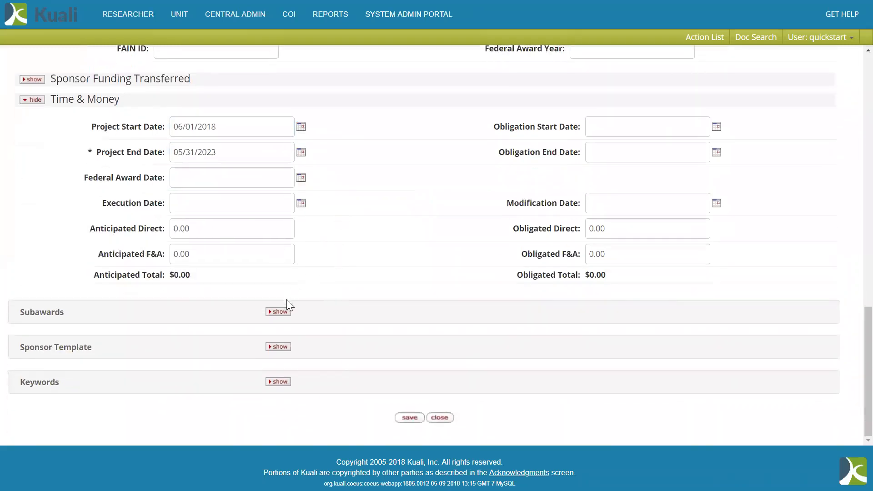
left_click(283, 312)
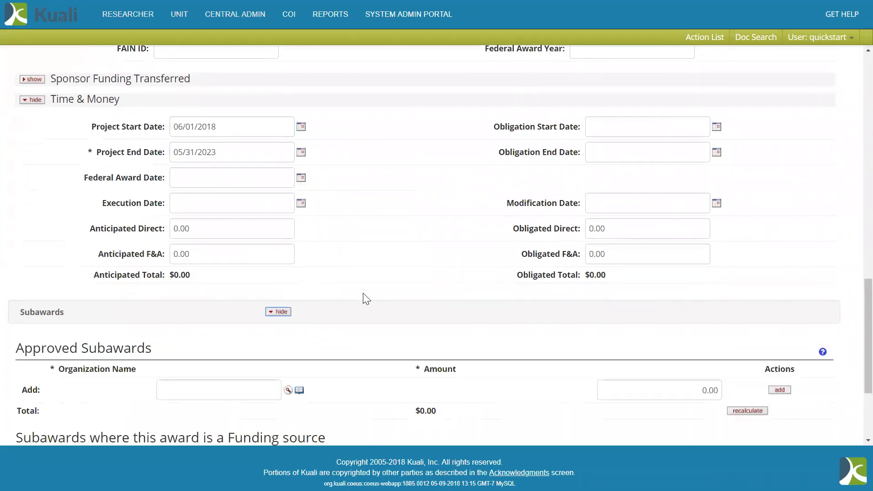
scroll(367, 299, "down", 3)
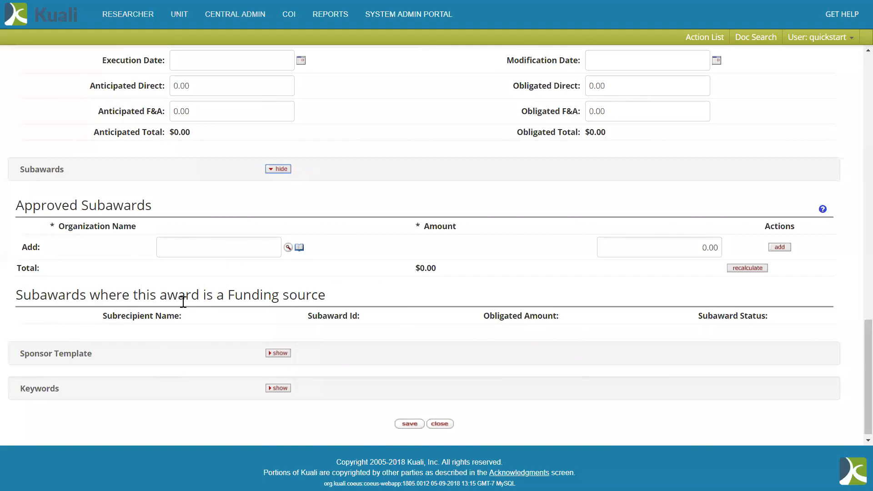
left_click(288, 247)
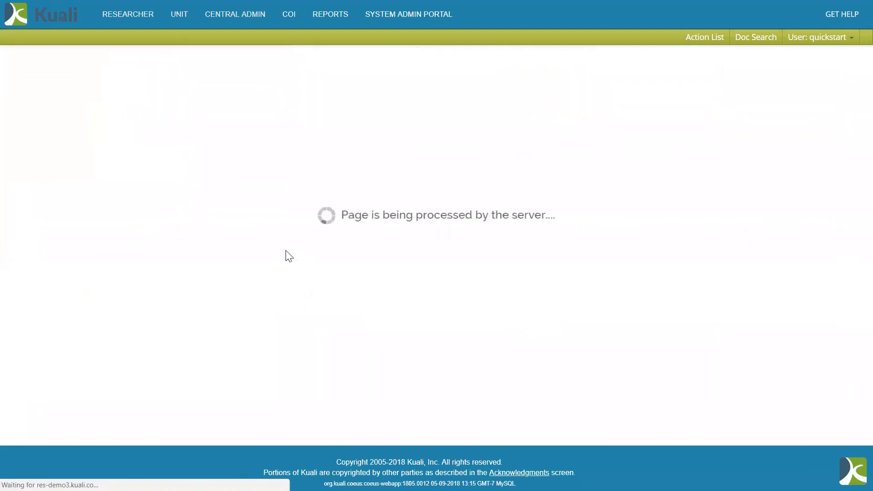
left_click(450, 165)
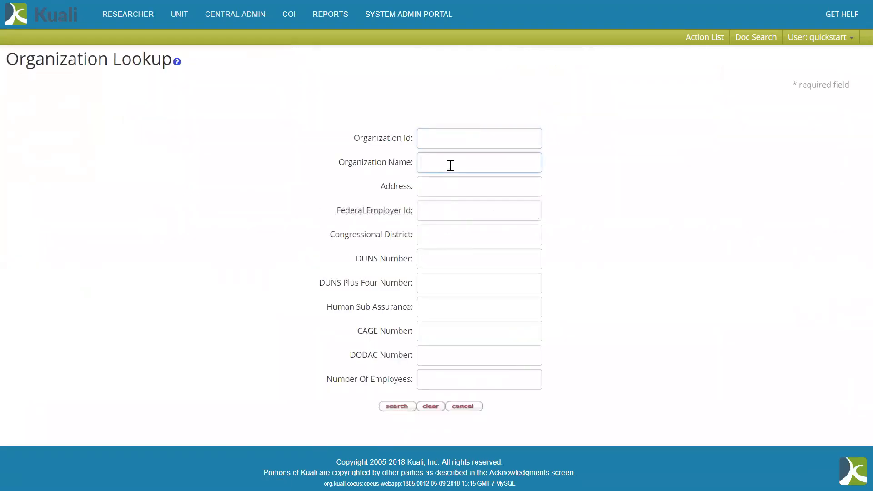
type("*purdue*")
key("Return")
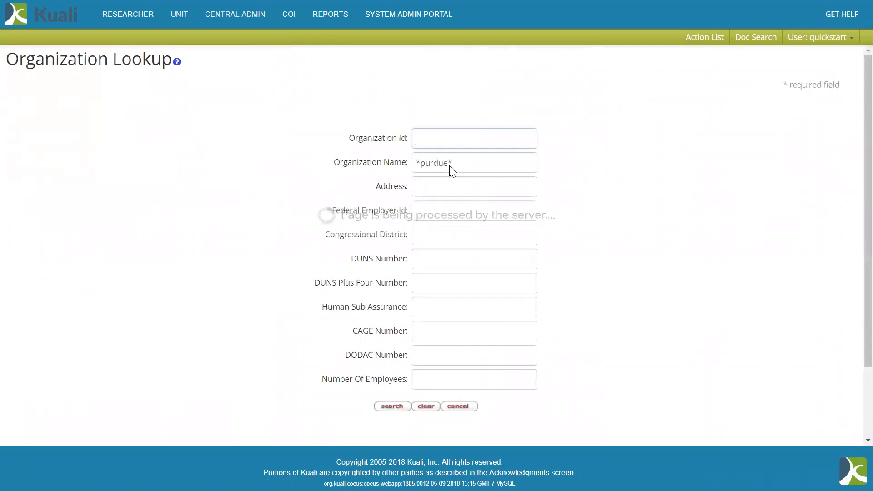
scroll(233, 232, "down", 3)
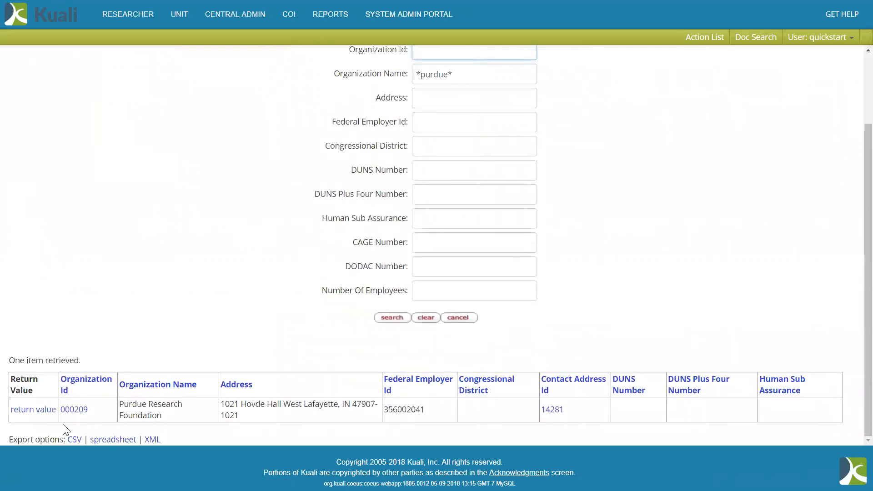
left_click(28, 411)
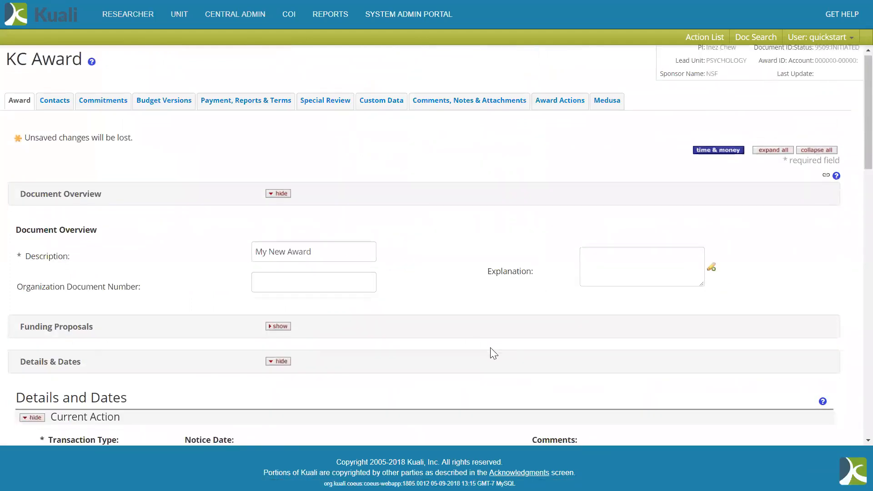
Set the Purdue Research Foundation subaward amount to 5000 and add it to the approved subawards
scroll(491, 347, "down", 12)
scroll(492, 351, "down", 8)
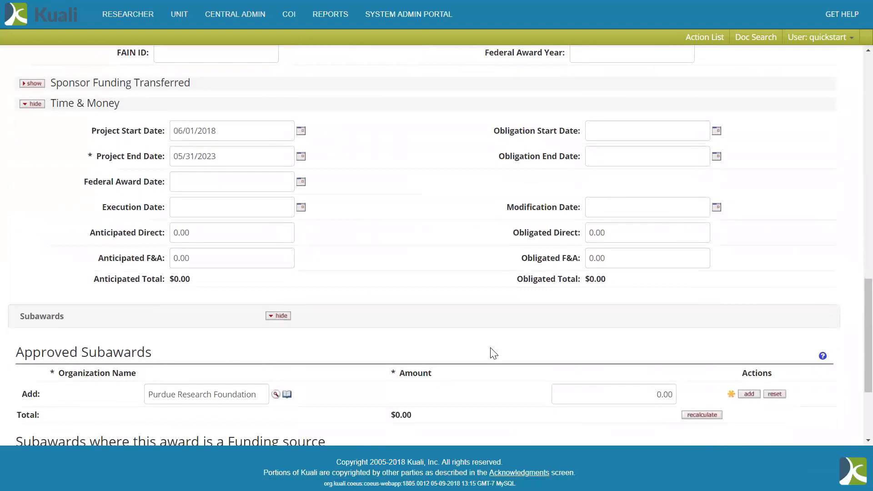
left_click(655, 248)
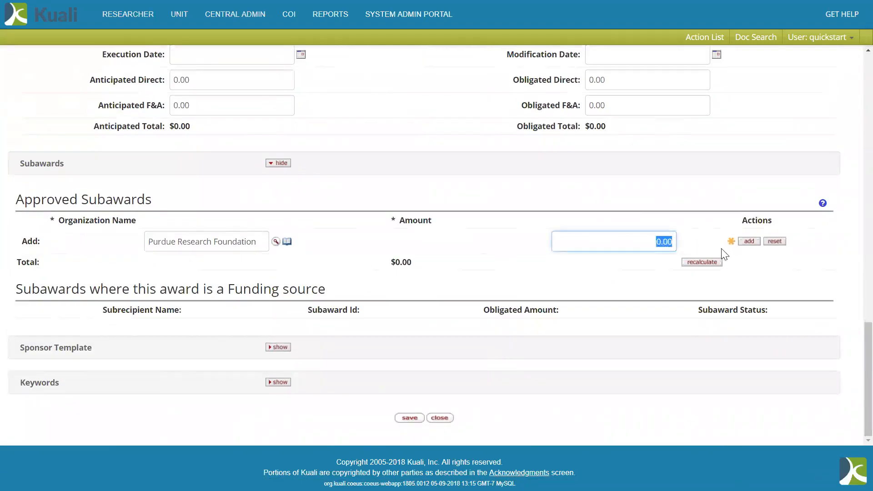
type("5000")
left_click(748, 242)
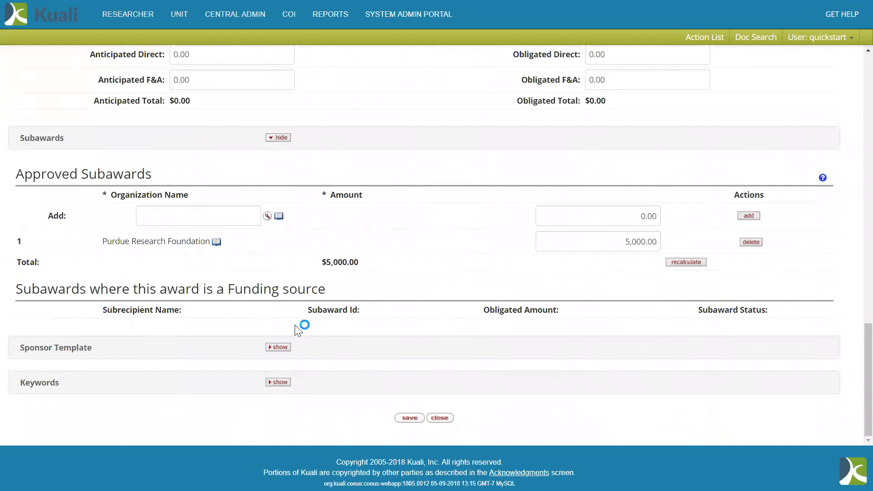
Collapse the Subawards, Time & Money, Sponsor, Institution and Current Action sections
left_click(285, 138)
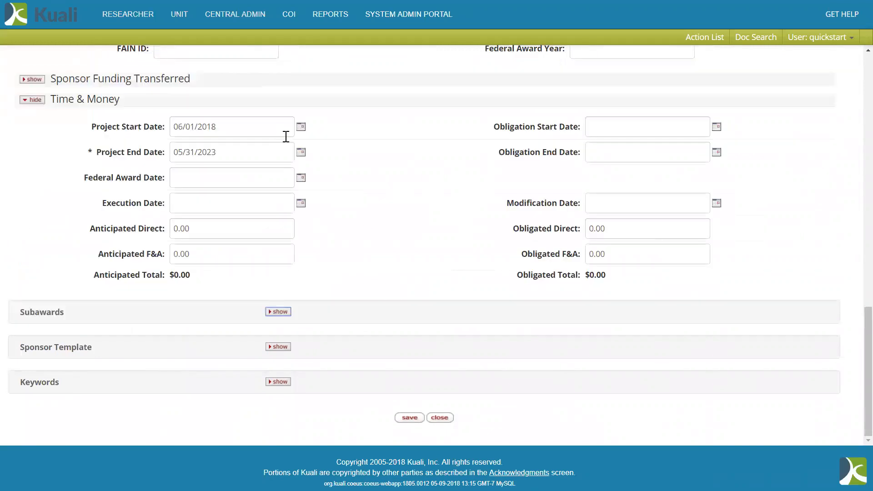
scroll(286, 136, "up", 4)
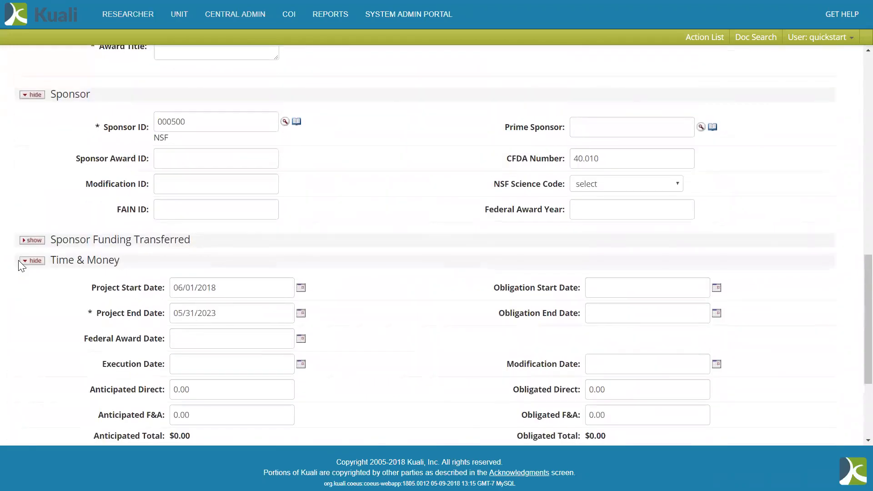
left_click(25, 261)
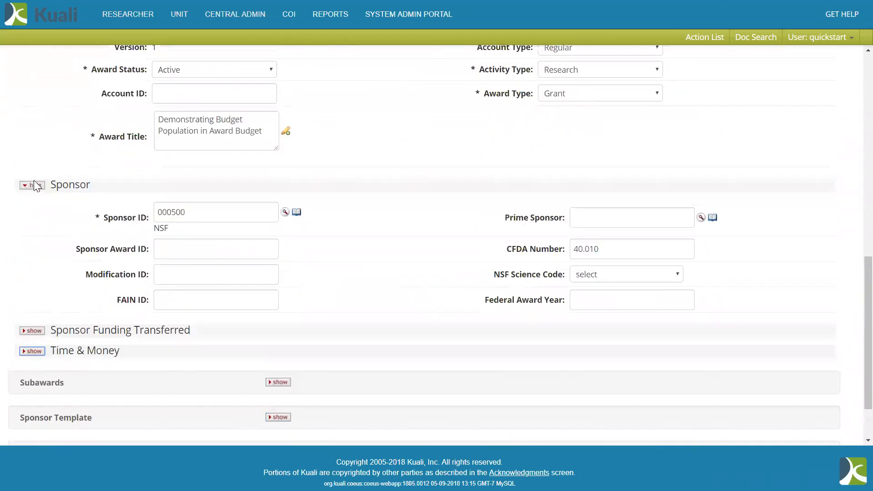
left_click(35, 185)
left_click(37, 62)
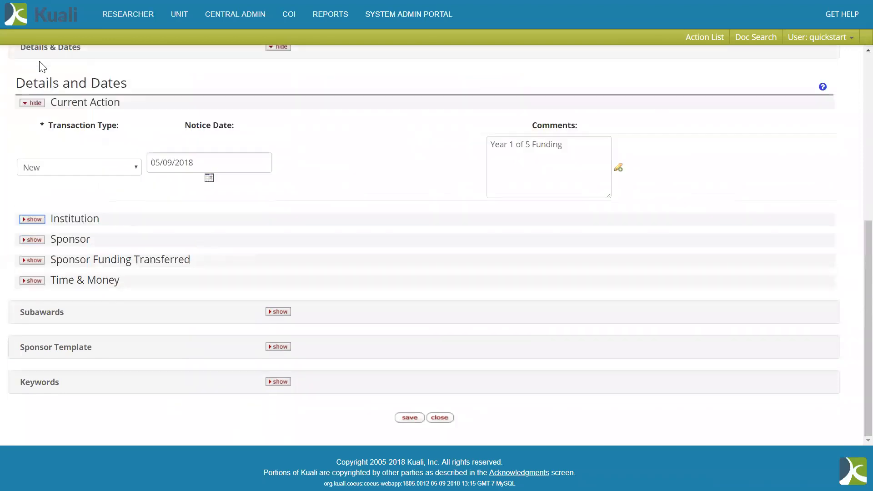
left_click(33, 103)
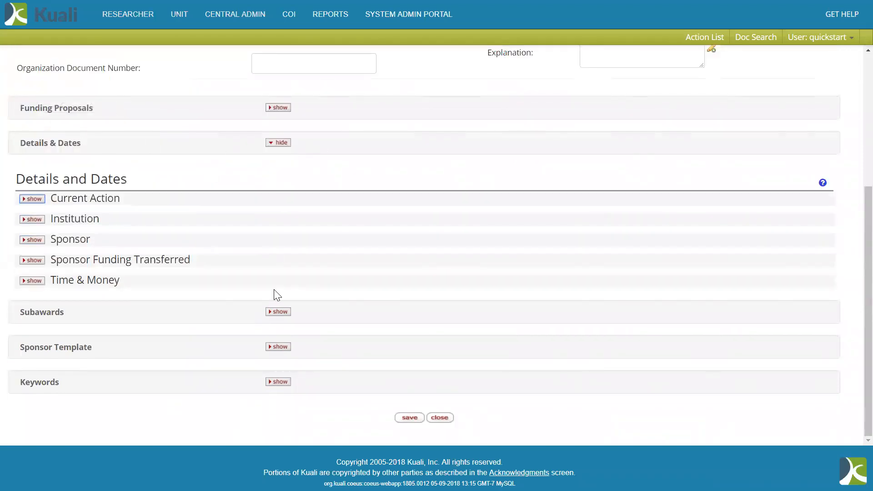
Look up the sponsor template with code 1 and return Test Sponsor Template to the award
left_click(278, 347)
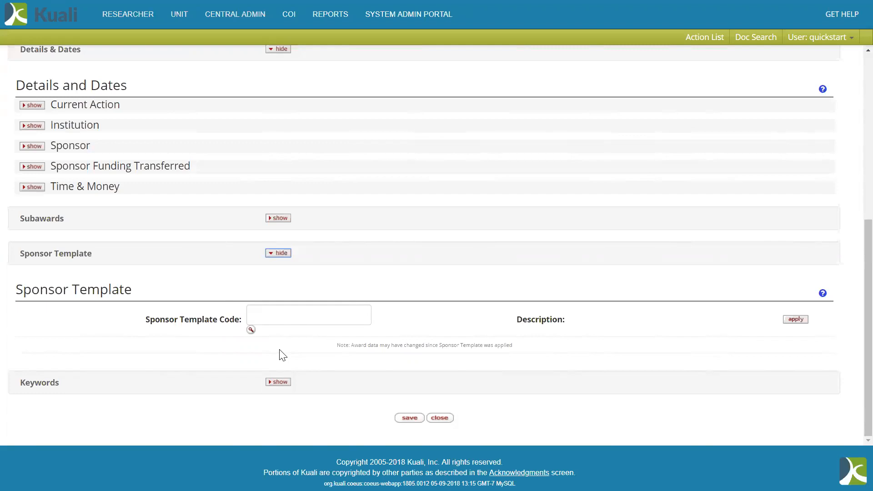
left_click(252, 330)
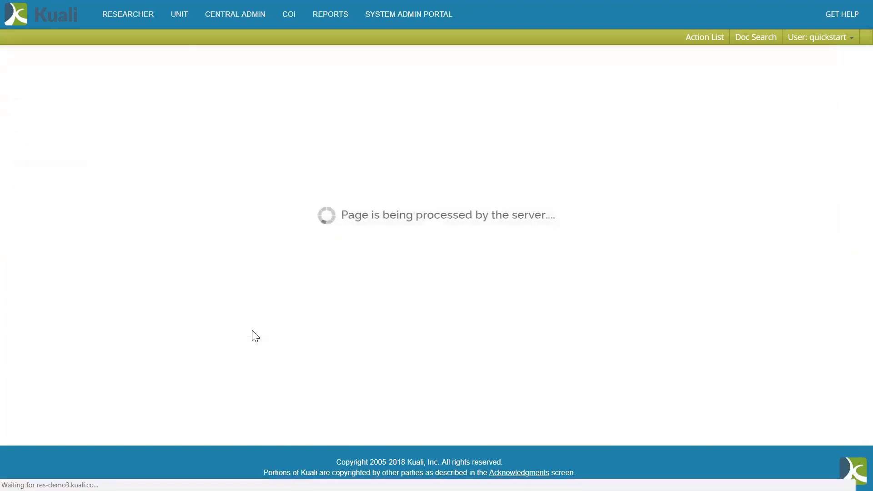
type("1")
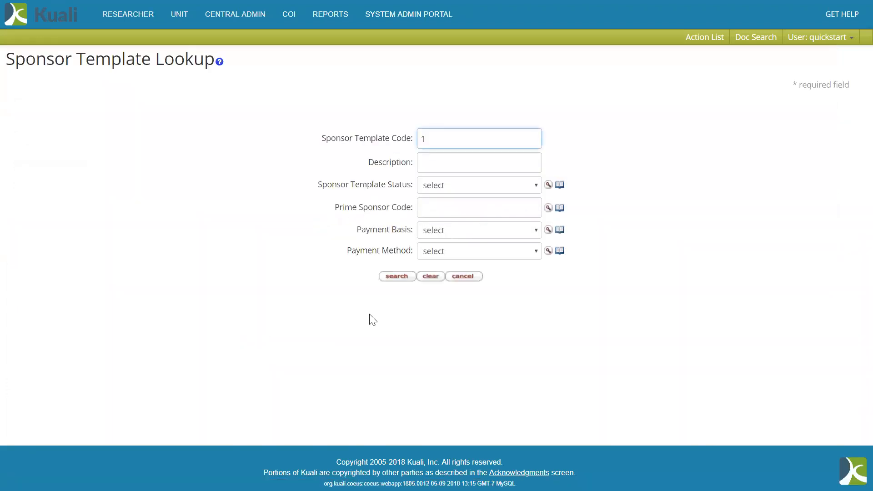
left_click(395, 277)
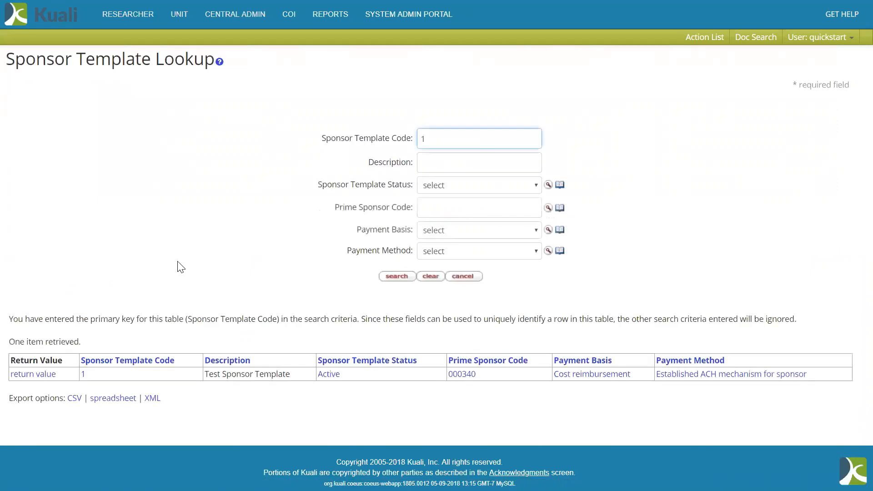
left_click(33, 374)
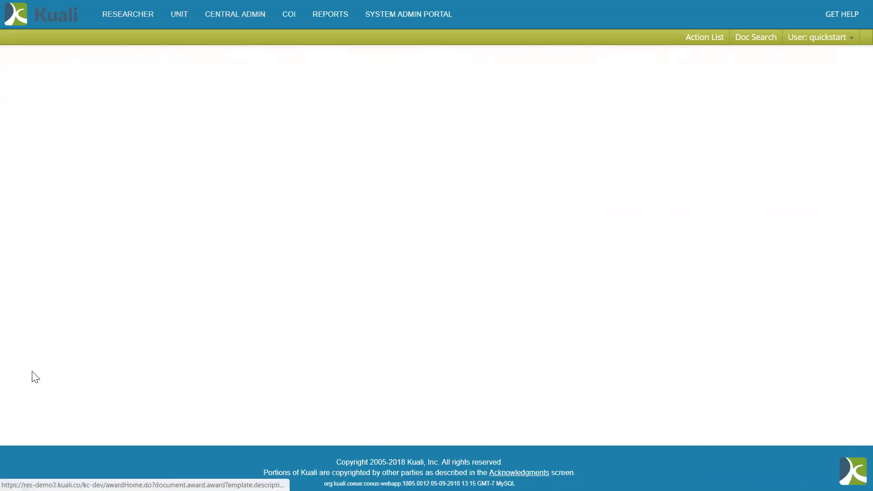
Apply Test Sponsor Template to the award and replace the current cost share information with the template's
scroll(281, 348, "down", 7)
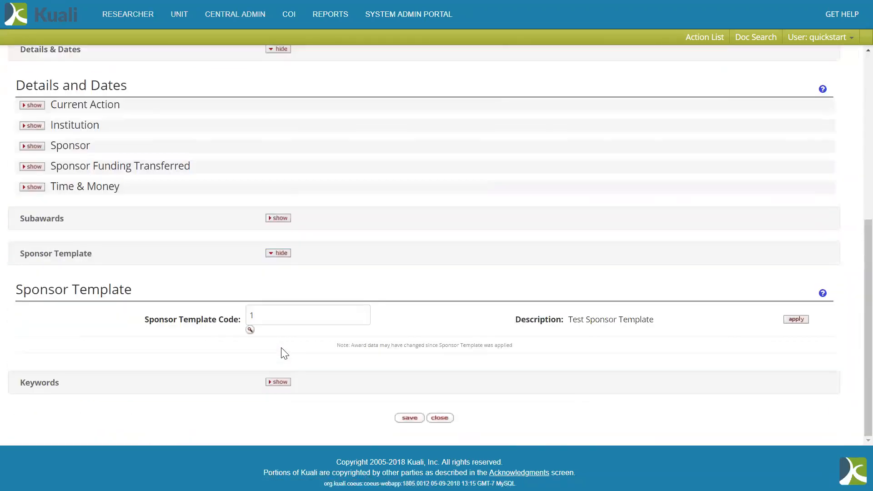
left_click(789, 323)
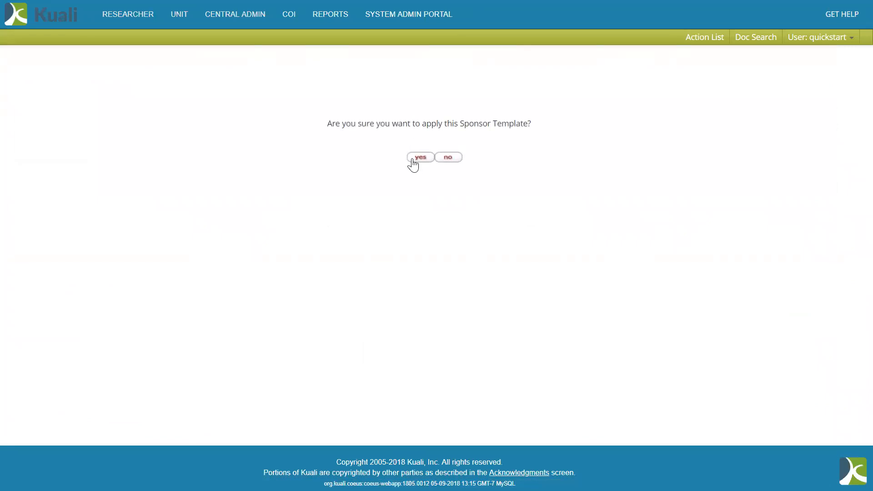
left_click(414, 163)
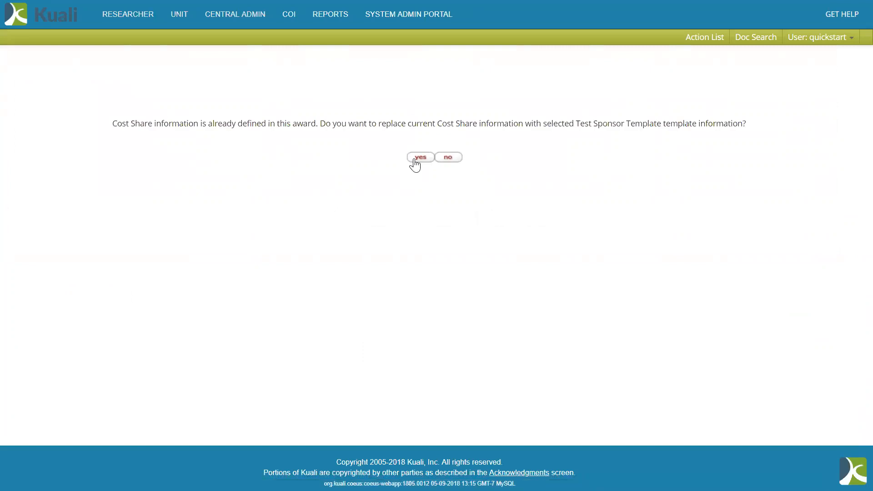
left_click(416, 161)
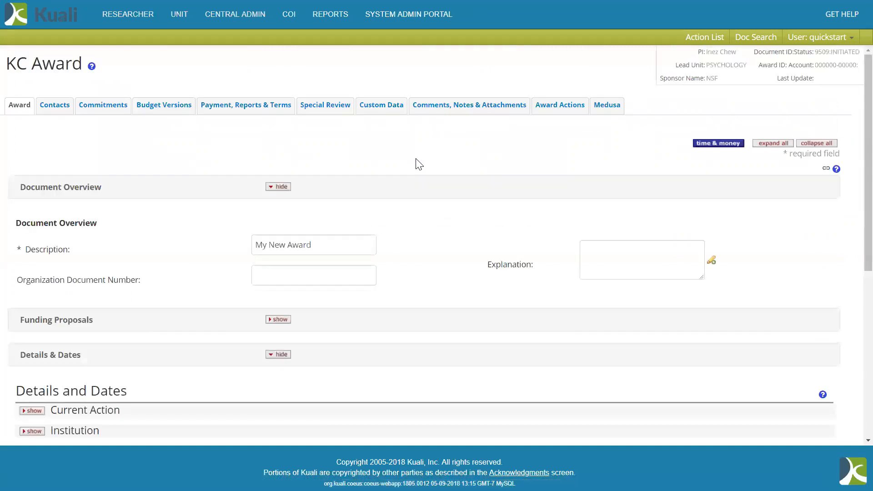
scroll(397, 296, "down", 7)
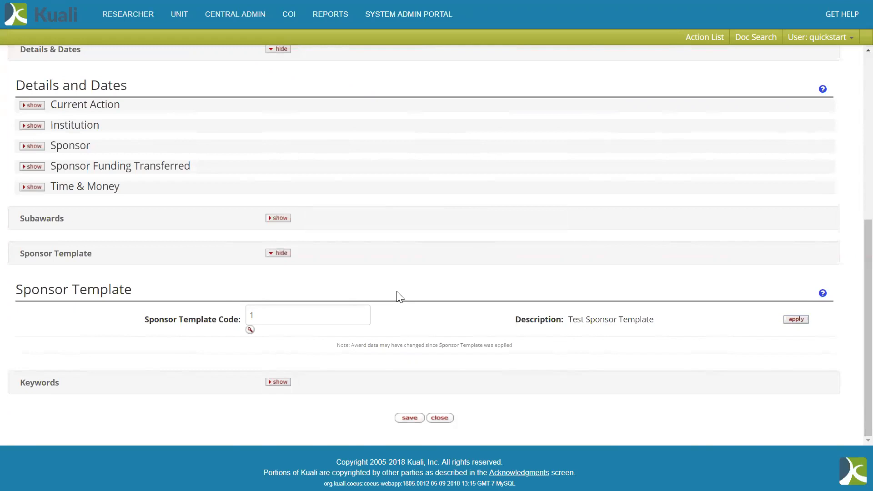
scroll(400, 297, "up", 7)
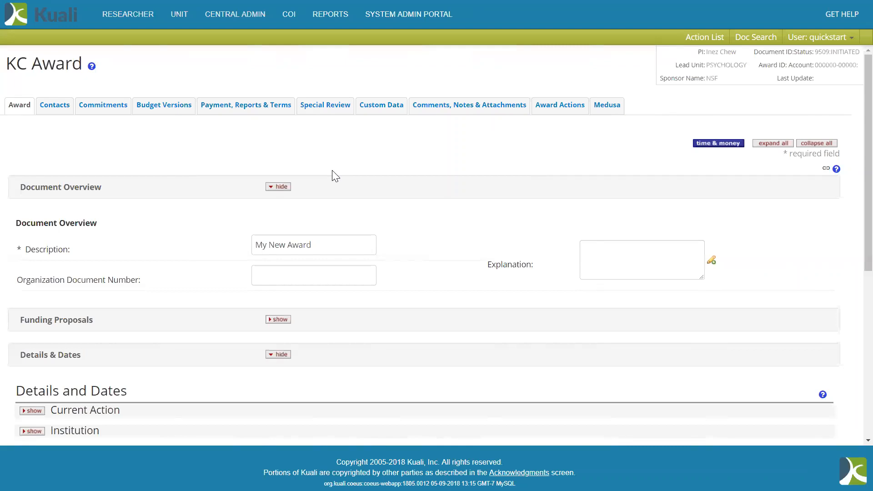
scroll(332, 173, "down", 7)
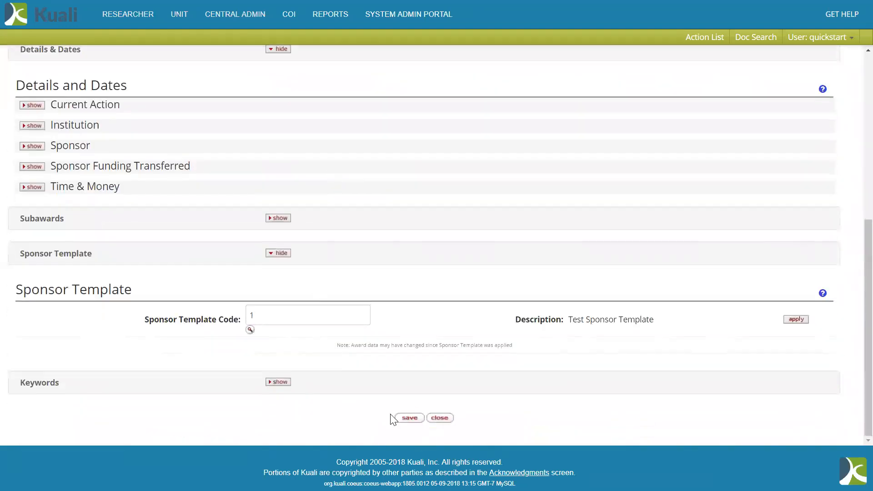
scroll(371, 339, "up", 7)
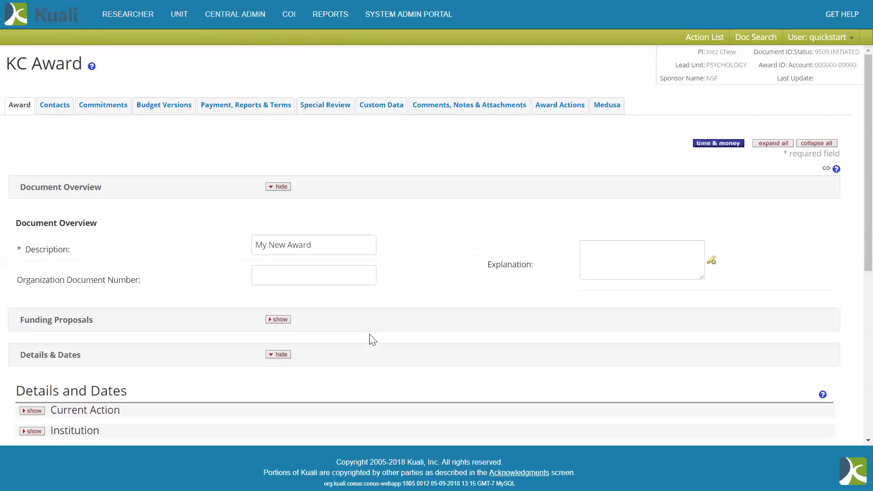
Open the award's contacts and review the key personnel and their combined credit split
left_click(55, 107)
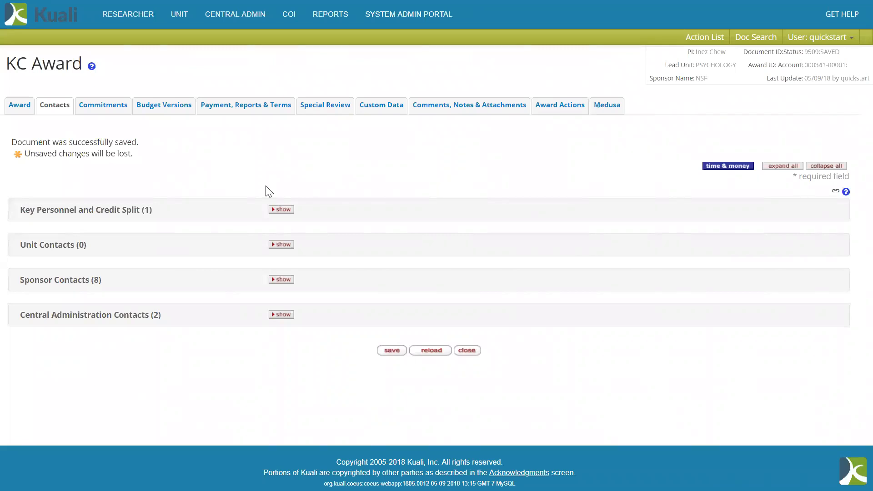
left_click(287, 211)
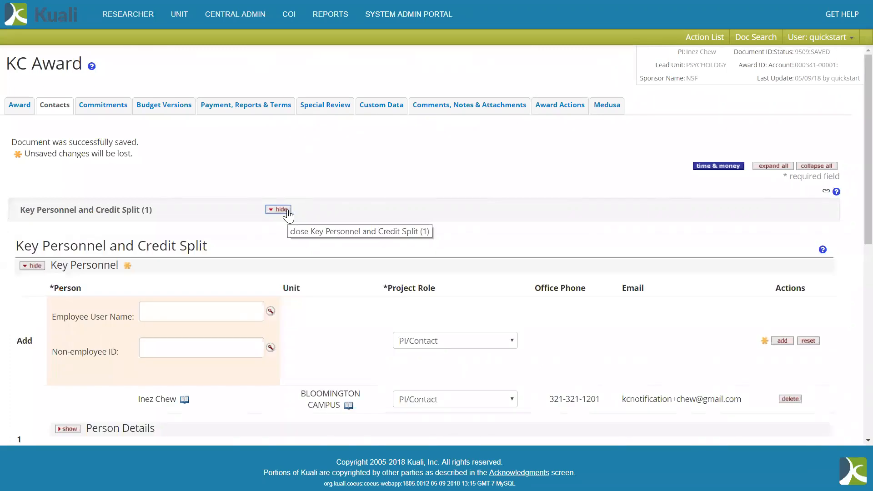
scroll(288, 214, "down", 2)
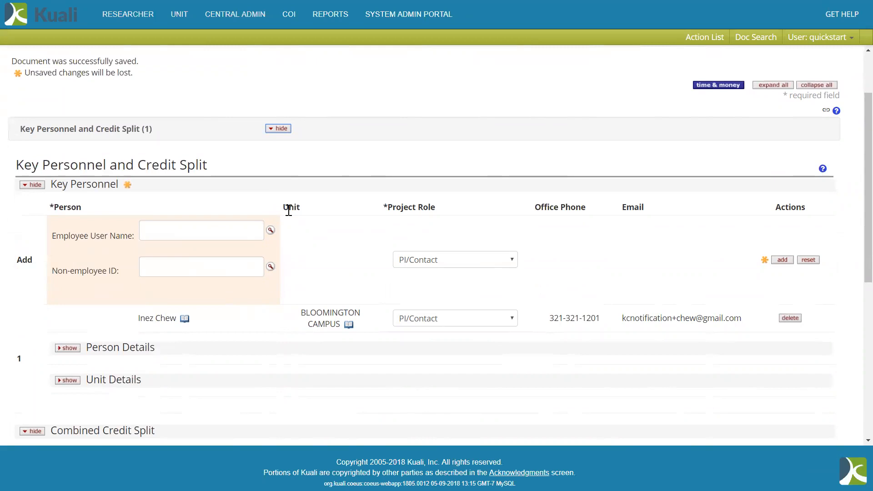
scroll(289, 210, "down", 3)
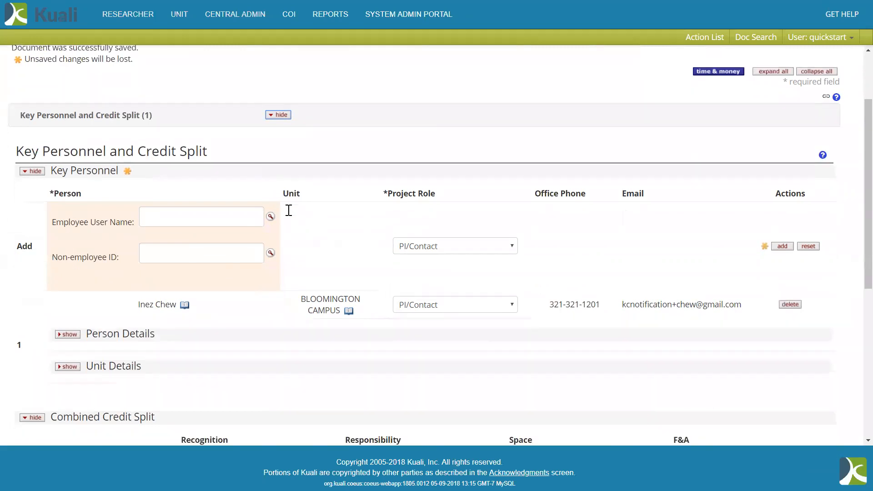
scroll(251, 245, "down", 2)
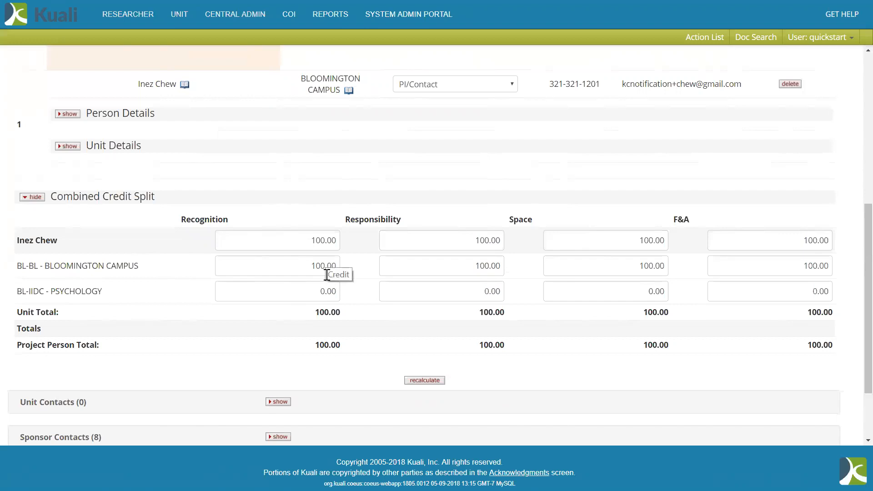
scroll(327, 275, "down", 2)
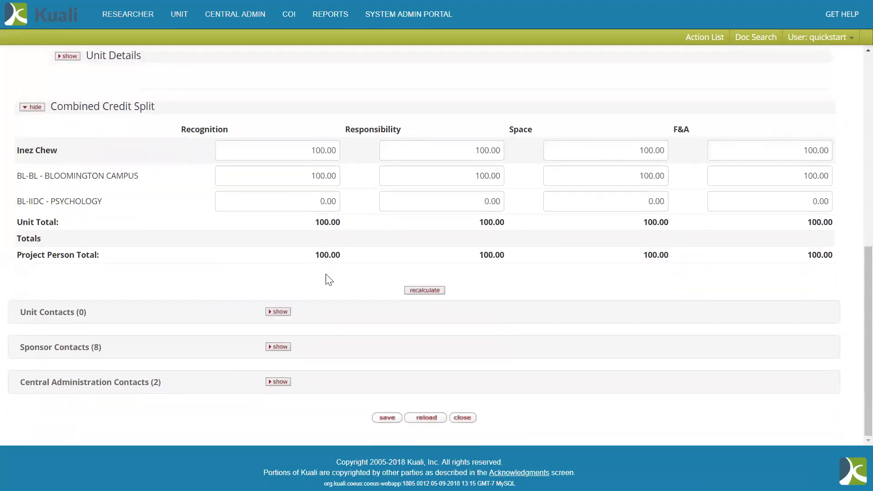
Sync the unit contacts to the lead unit, replacing unit and central administration contacts with its default data
left_click(278, 312)
scroll(274, 316, "down", 1)
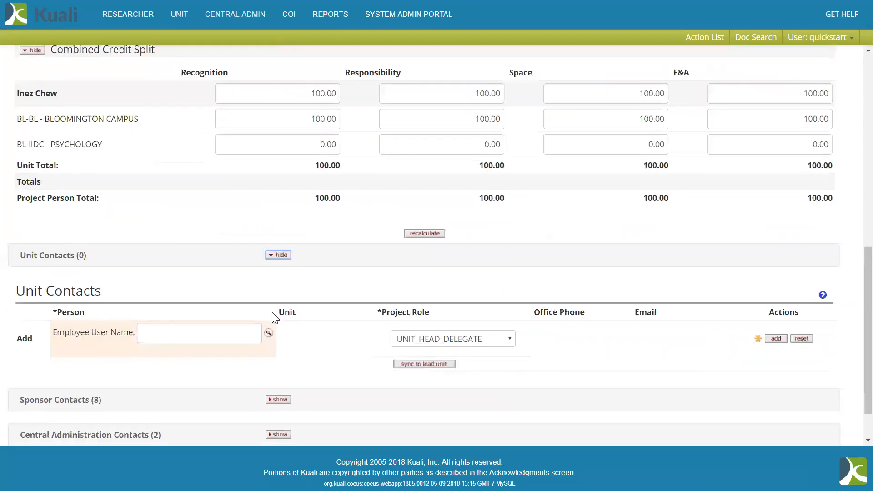
scroll(274, 316, "down", 1)
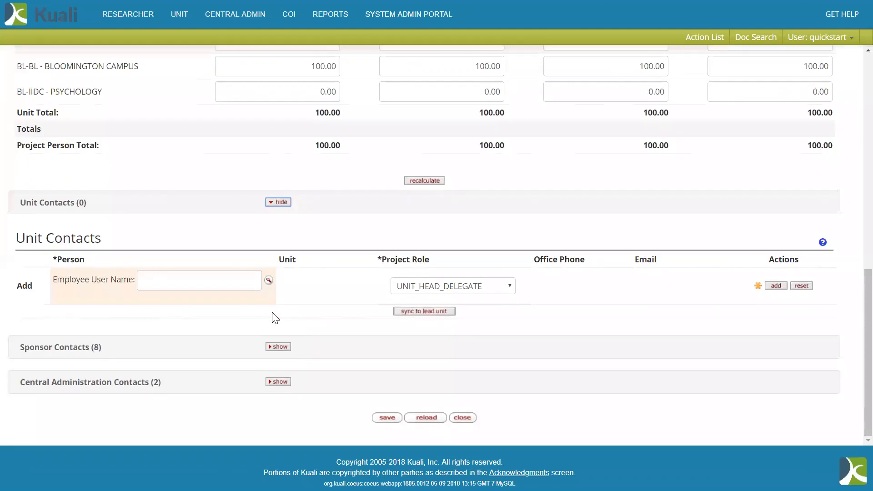
left_click(409, 313)
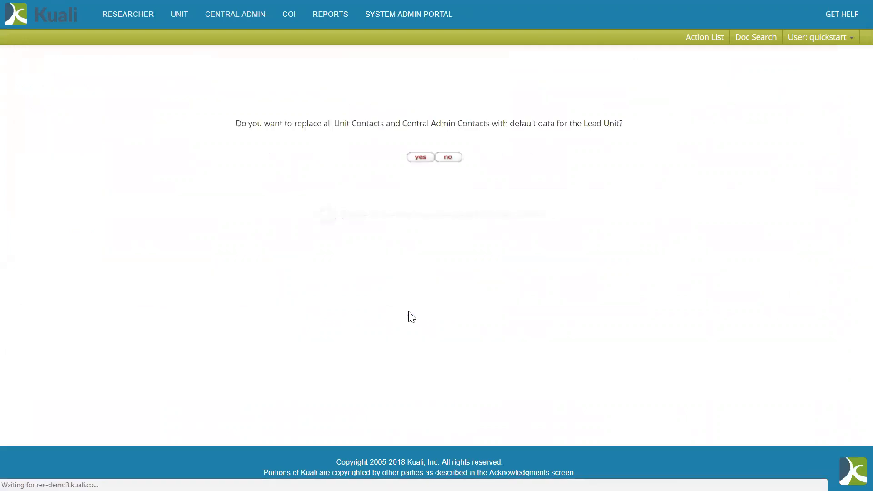
left_click(420, 157)
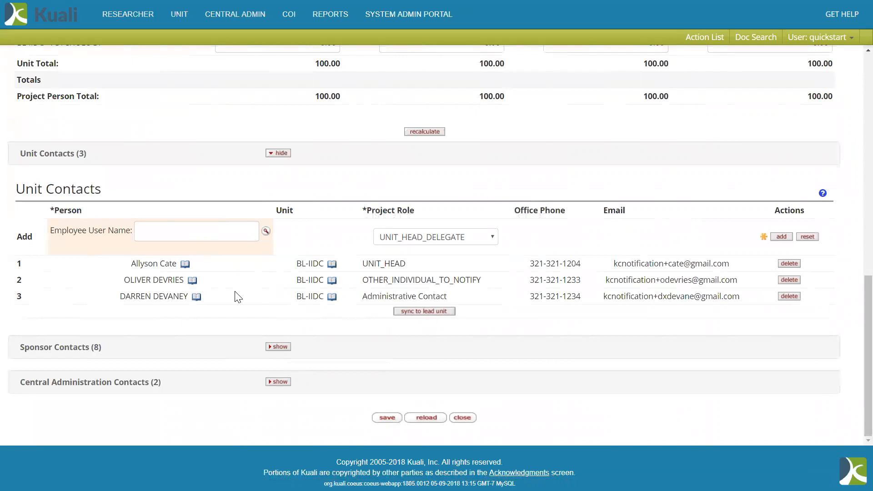
Expand the Central Administration Contacts and review the listed people and their project roles
left_click(271, 383)
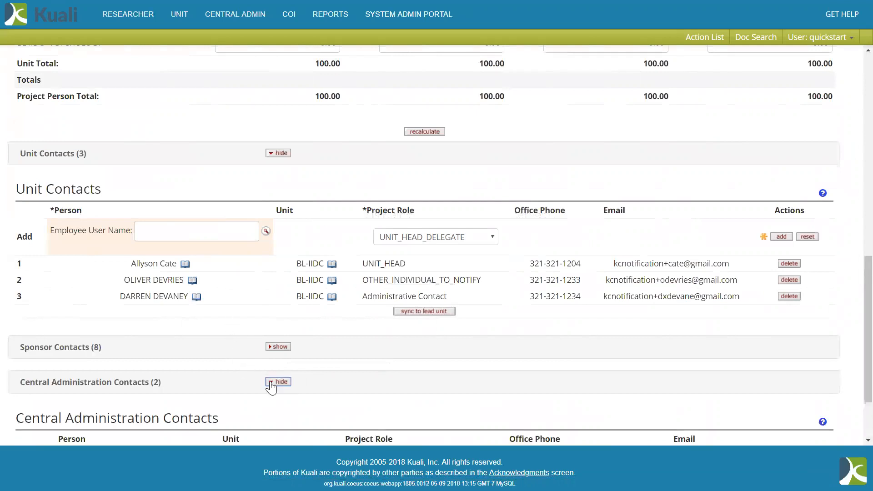
scroll(272, 388, "down", 2)
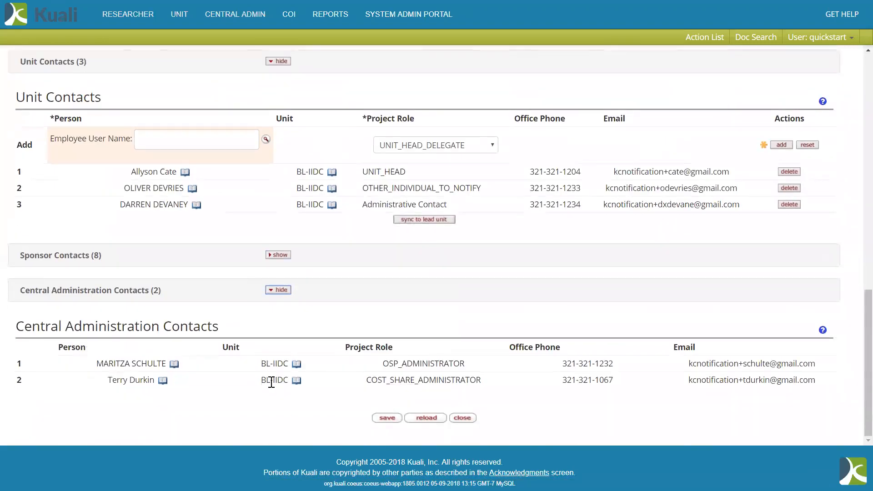
scroll(271, 382, "up", 2)
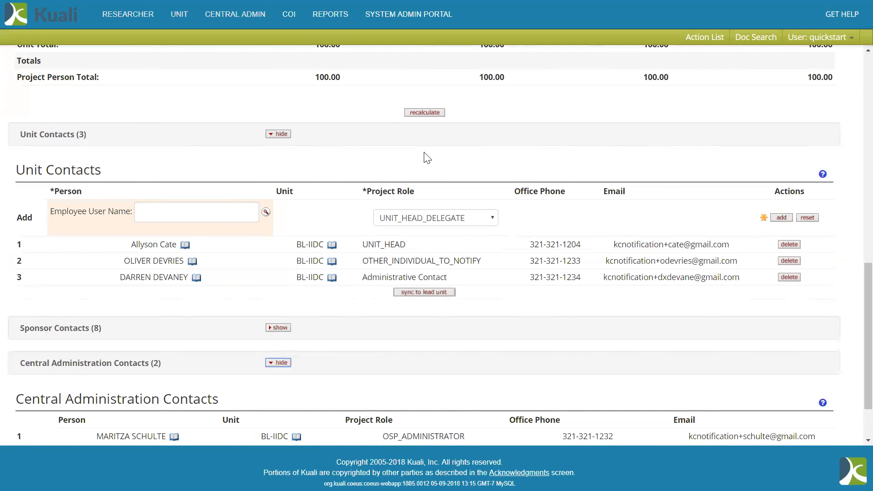
Collapse Unit Contacts and Key Personnel and Credit Split, and review the sponsor contacts and their project roles
left_click(279, 134)
scroll(280, 137, "up", 6)
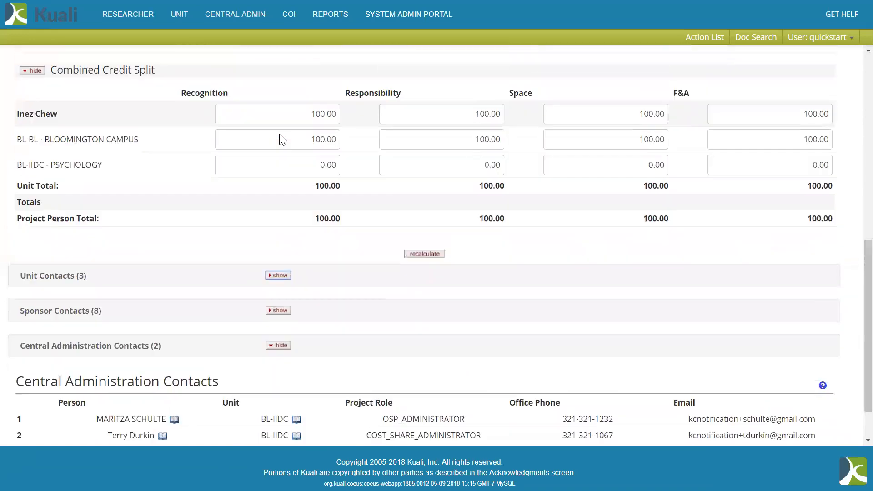
scroll(279, 135, "up", 5)
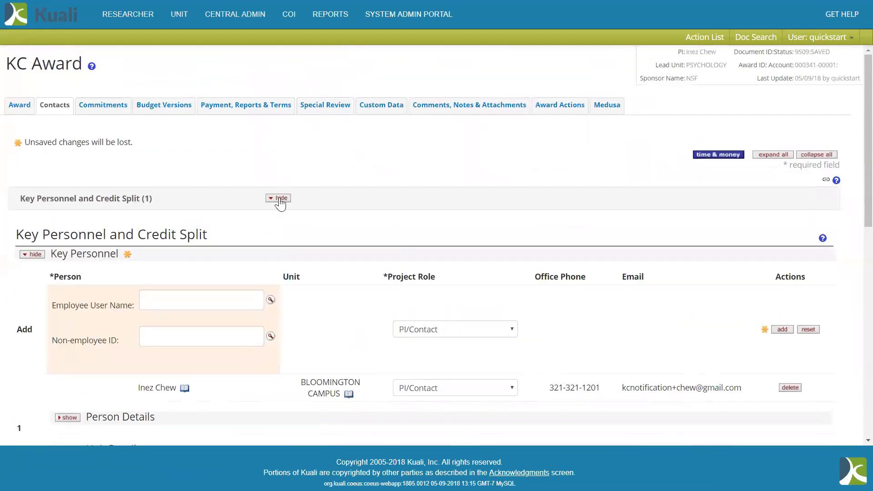
left_click(279, 199)
scroll(259, 296, "down", 1)
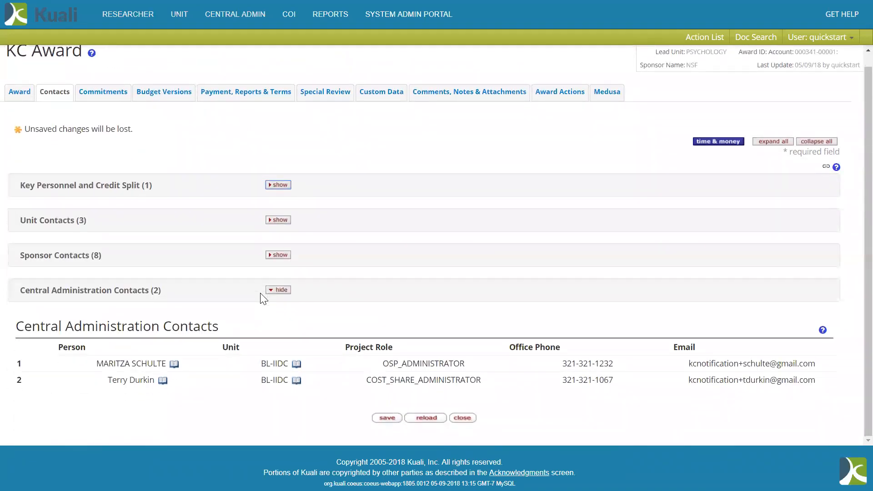
left_click(276, 257)
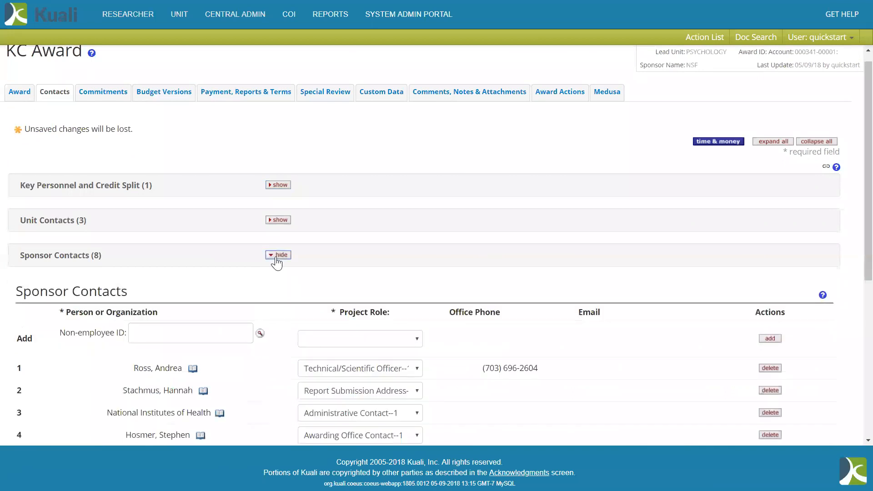
scroll(278, 263, "down", 4)
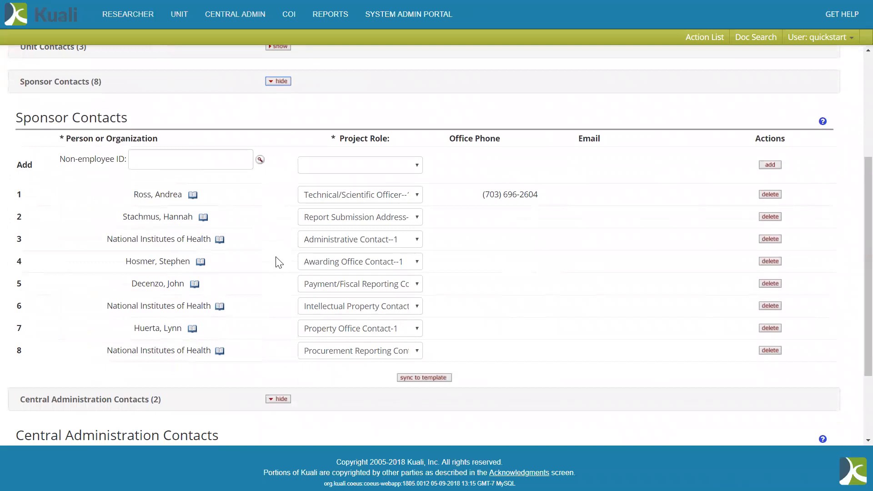
scroll(279, 262, "down", 3)
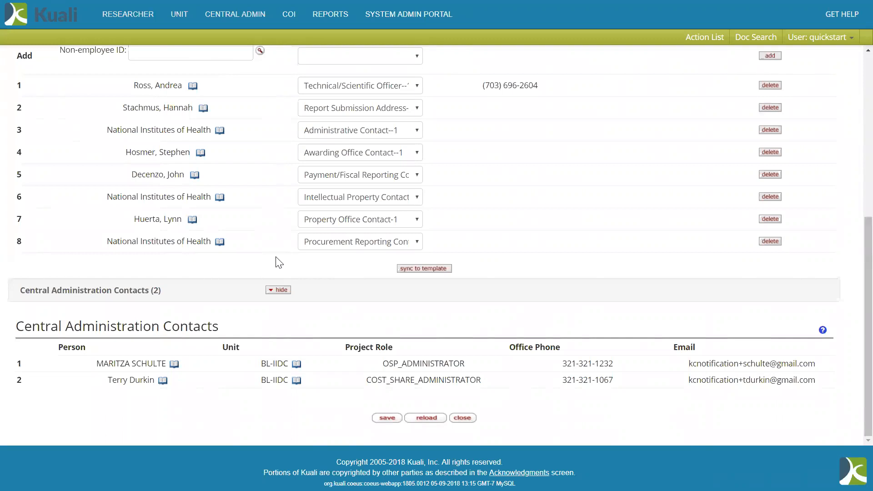
scroll(279, 263, "up", 7)
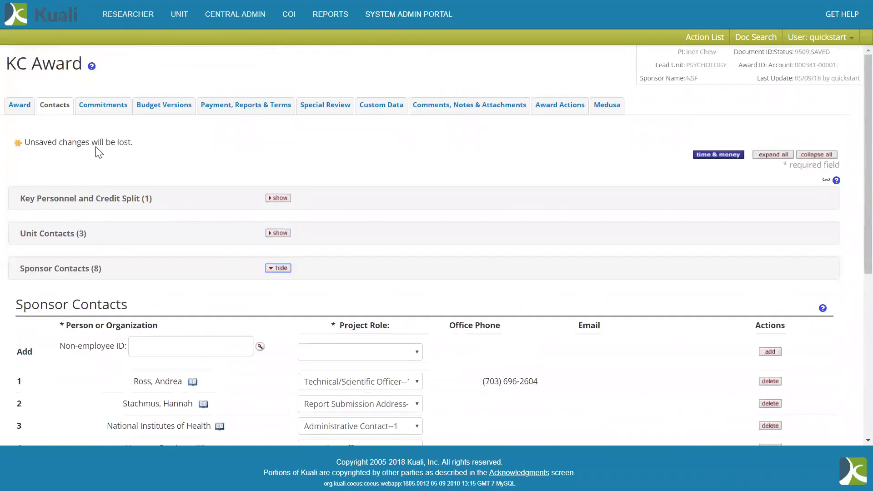
Open the award's commitments, expand Cost Sharing and review the available cost share types without choosing one
left_click(104, 106)
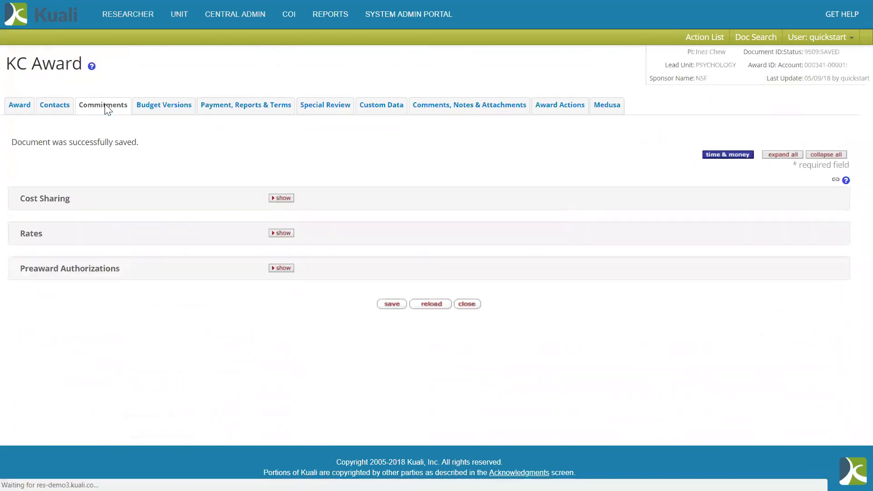
left_click(279, 198)
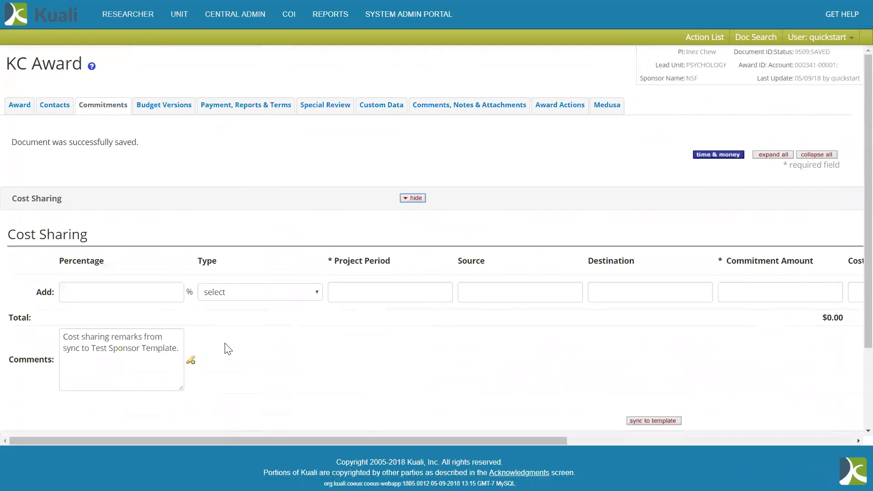
scroll(289, 350, "right", 1)
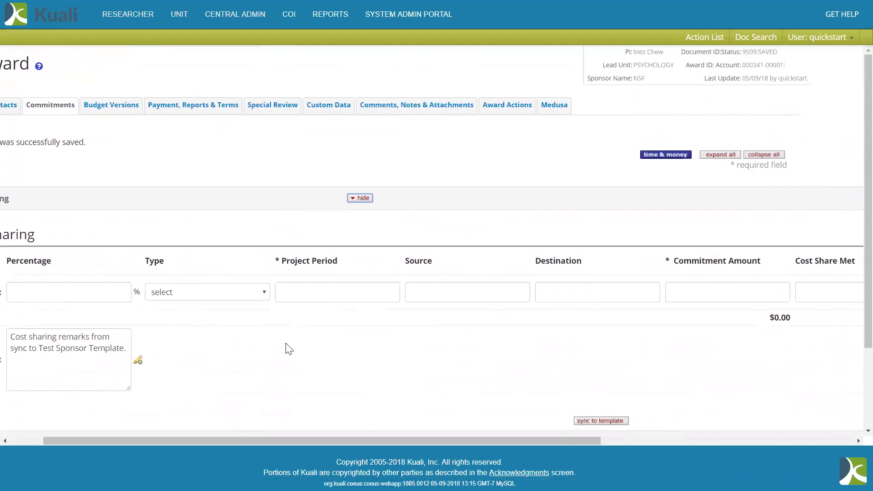
scroll(289, 349, "left", 1)
left_click(273, 304)
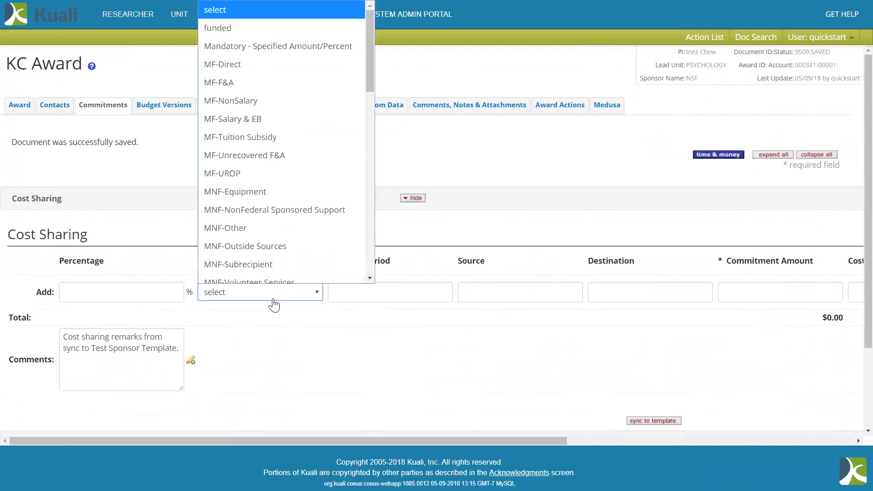
scroll(284, 252, "down", 5)
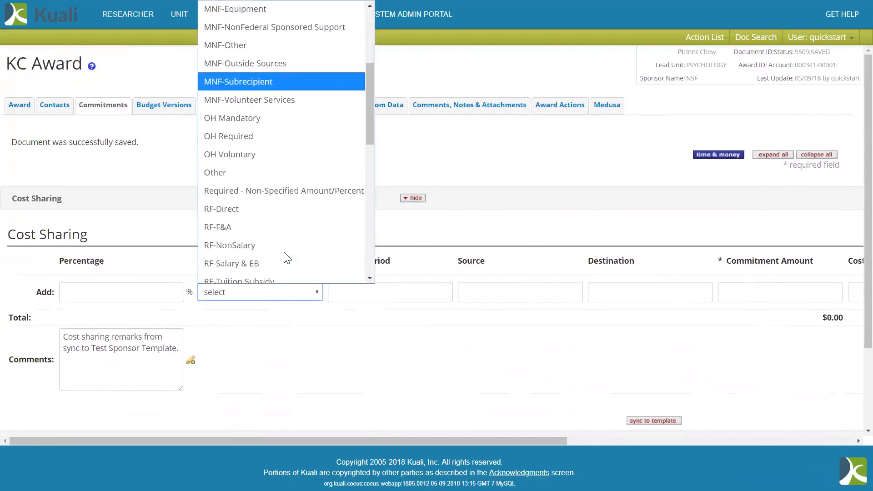
scroll(286, 257, "down", 4)
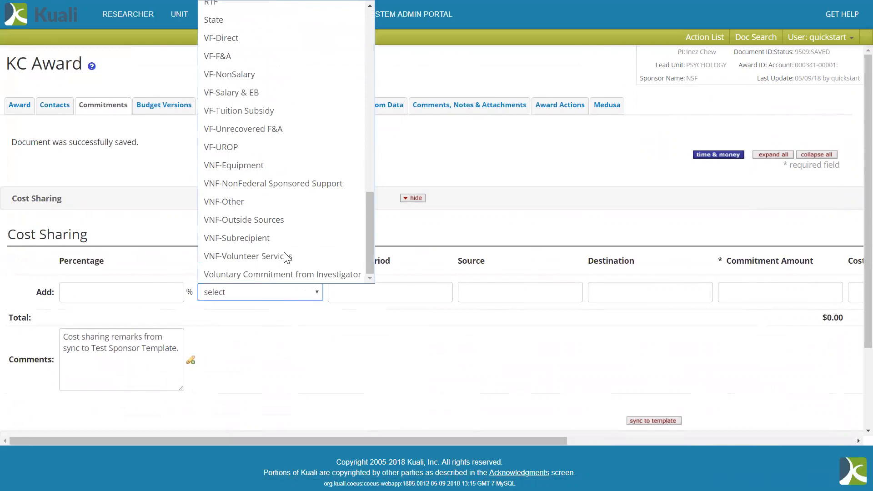
scroll(286, 257, "up", 9)
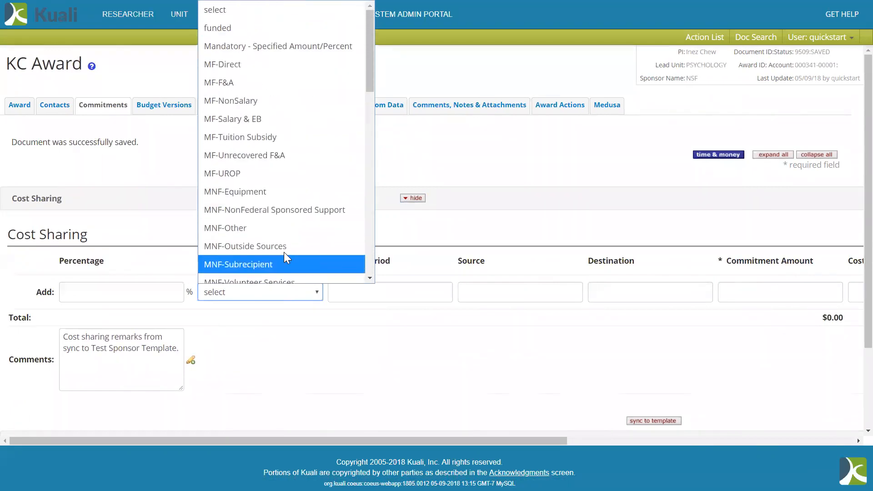
left_click(285, 327)
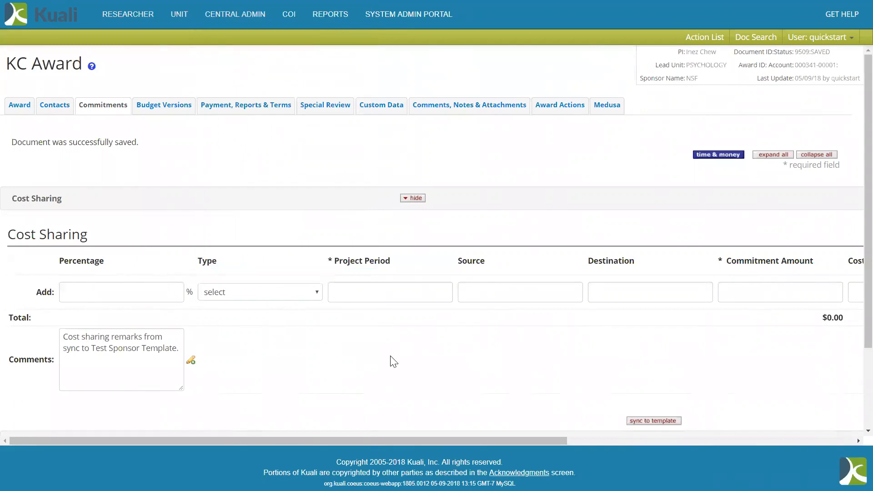
Review the cost sharing entry fields from Project Period, Source and Destination through Commitment Amount, Cost Share Met, Verification Date and Unit, then collapse Cost Sharing
scroll(394, 361, "right", 1)
scroll(393, 362, "right", 4)
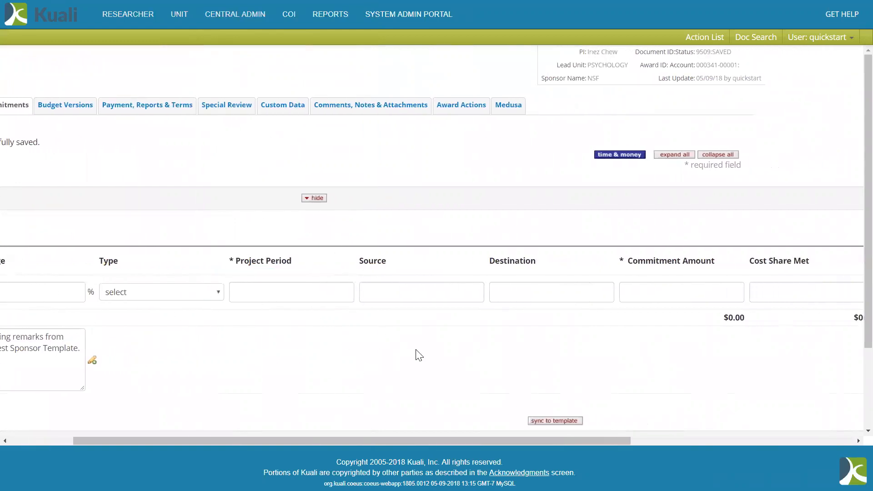
scroll(419, 355, "right", 8)
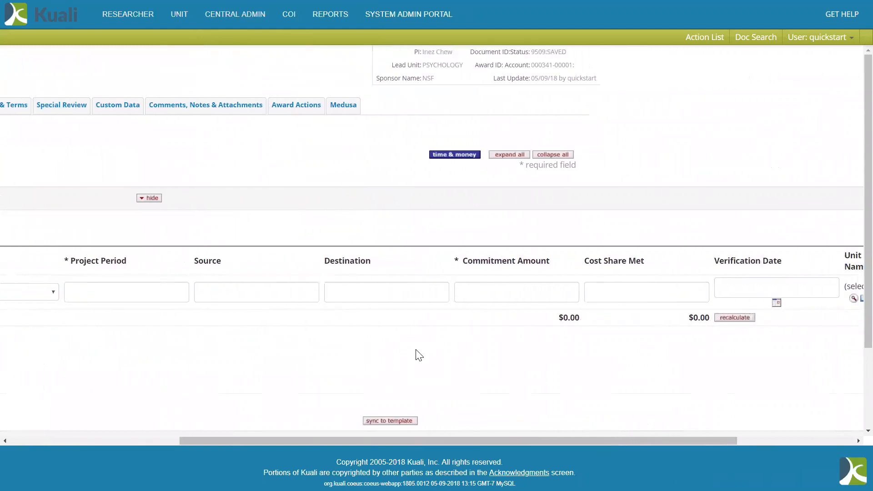
left_click(233, 284)
left_click(347, 288)
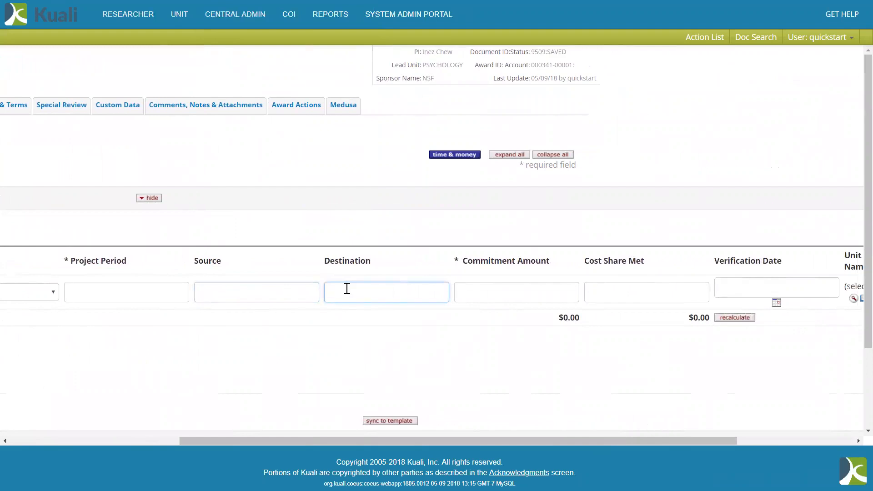
scroll(347, 289, "right", 3)
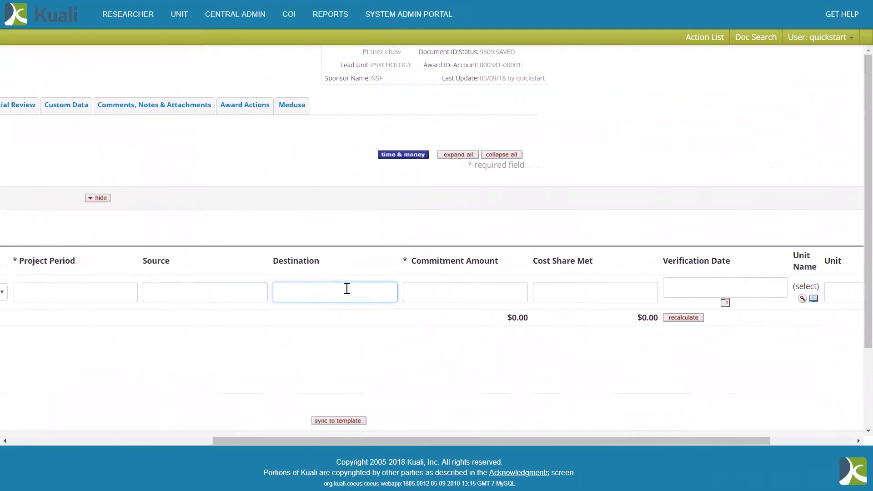
left_click(429, 300)
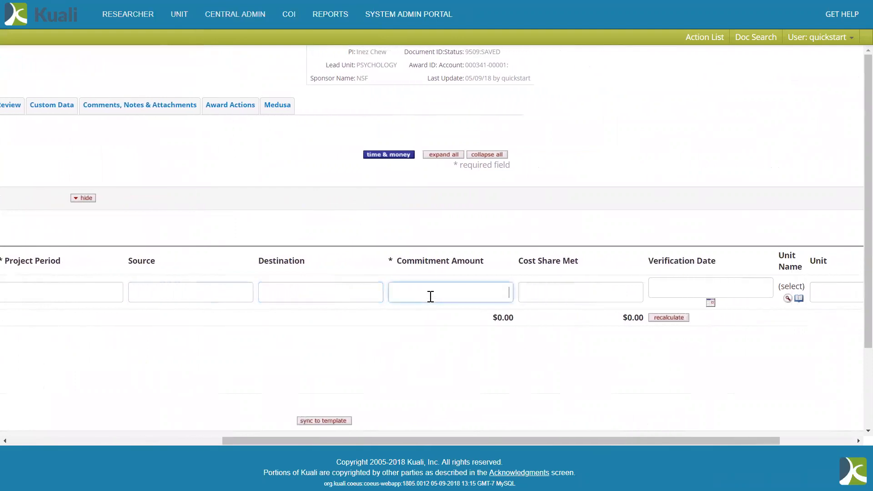
left_click(558, 294)
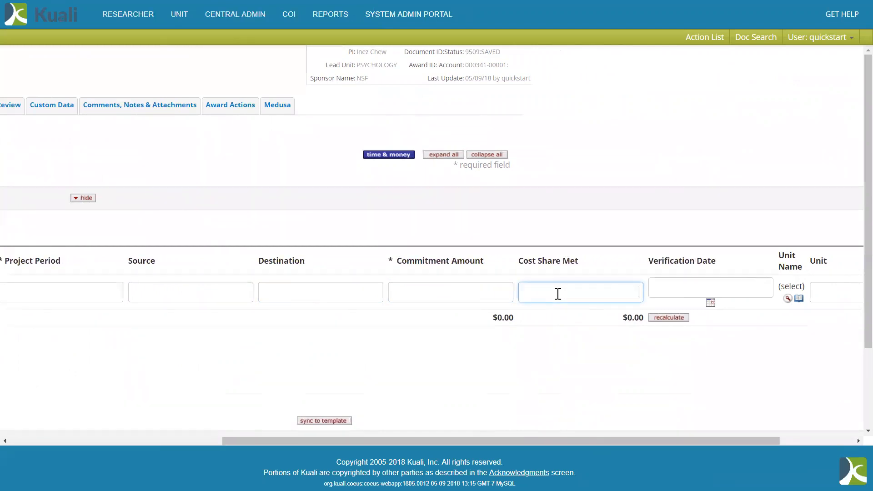
scroll(558, 294, "right", 3)
key("Tab")
left_click(743, 286)
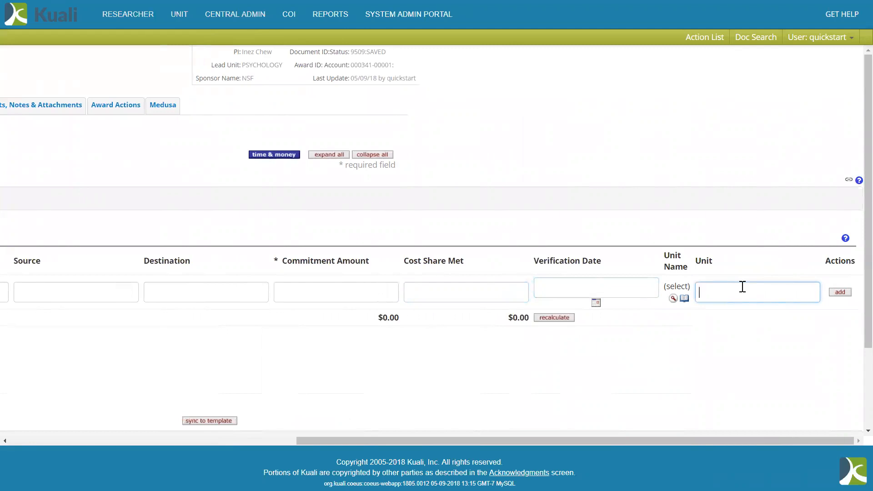
scroll(742, 287, "left", 10)
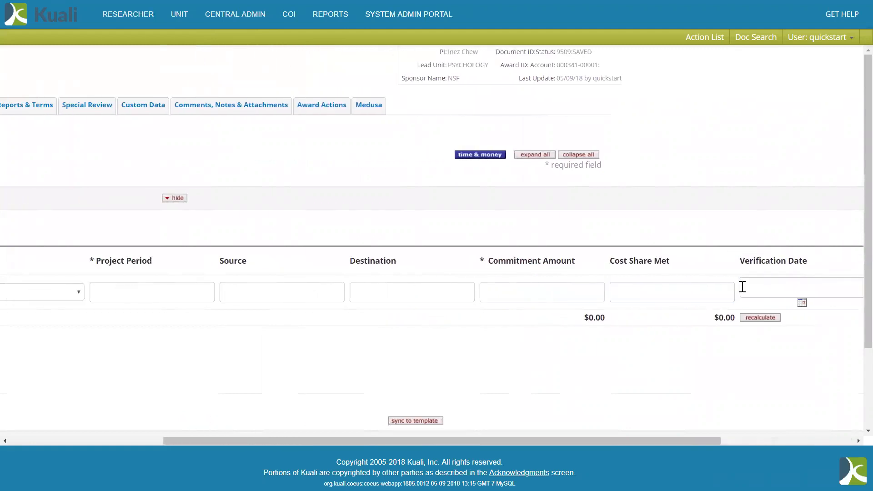
scroll(743, 287, "left", 10)
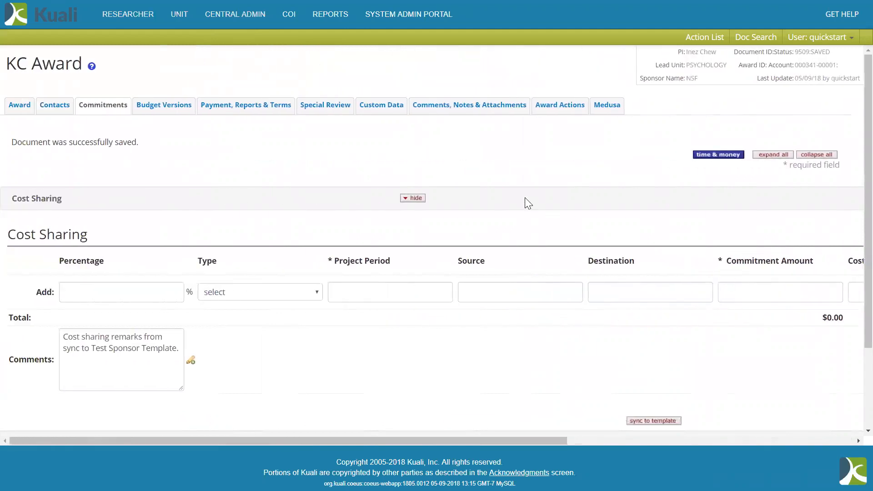
left_click(413, 198)
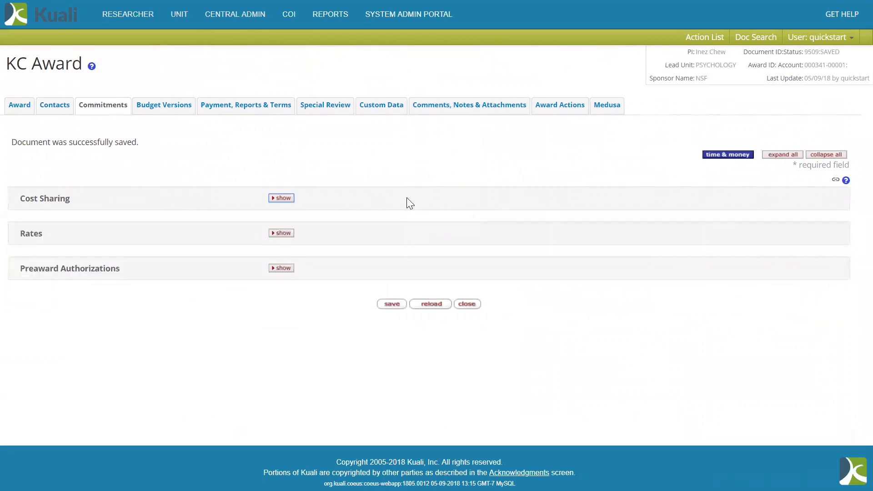
Expand Rates and enter a new F&A rate of 24% with type MTDC
left_click(283, 233)
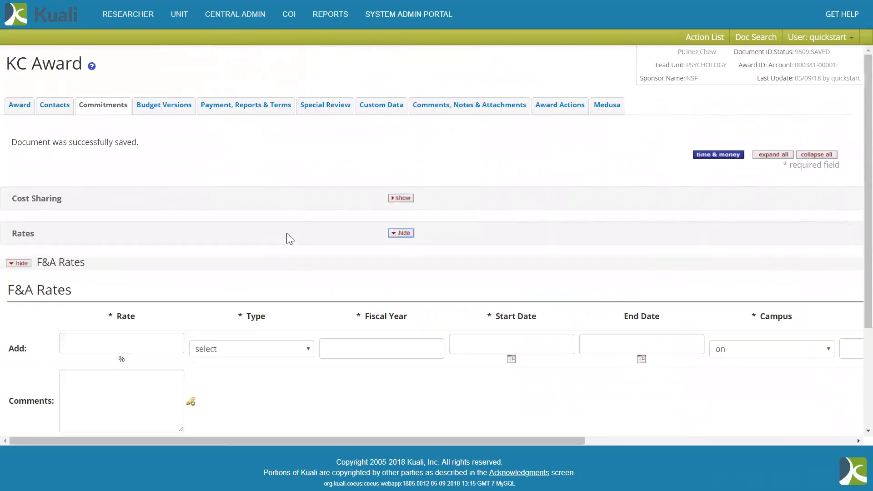
scroll(287, 236, "down", 3)
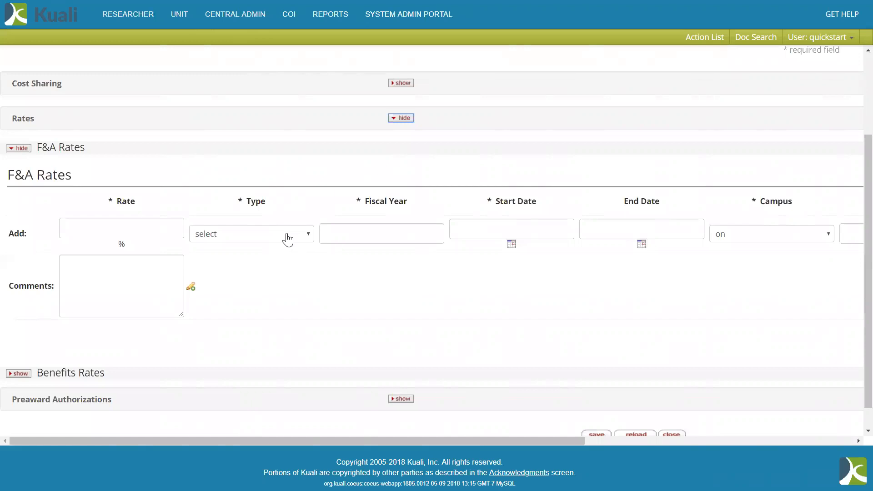
left_click(152, 228)
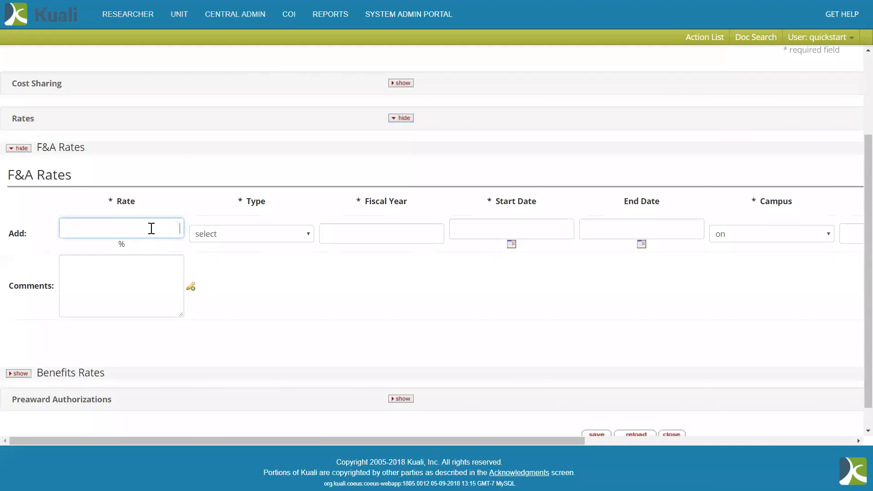
type("24")
left_click(252, 235)
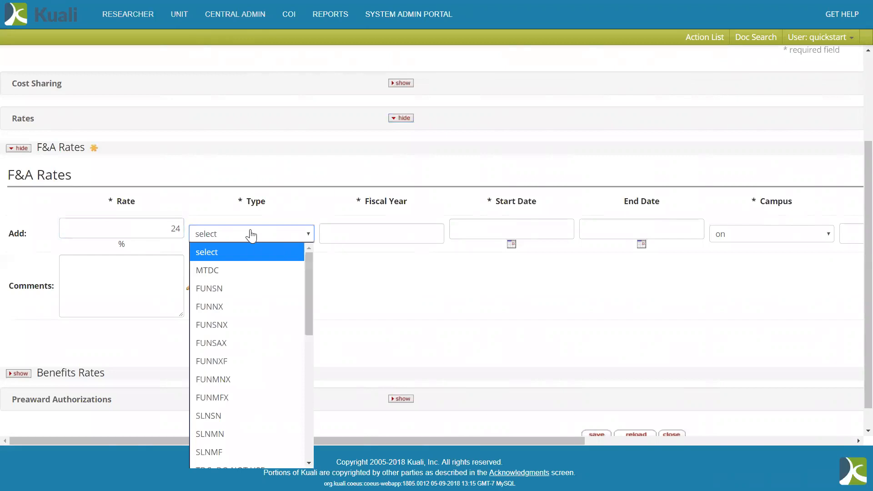
left_click(246, 268)
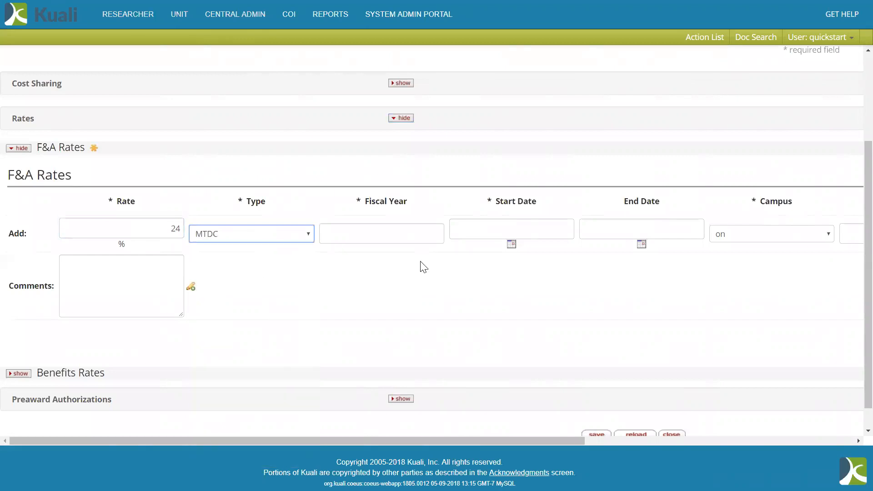
Set the new F&A rate's fiscal year to 2018 and let its start and end dates fill in
scroll(408, 247, "right", 1)
left_click(386, 233)
type("2018")
scroll(386, 232, "right", 3)
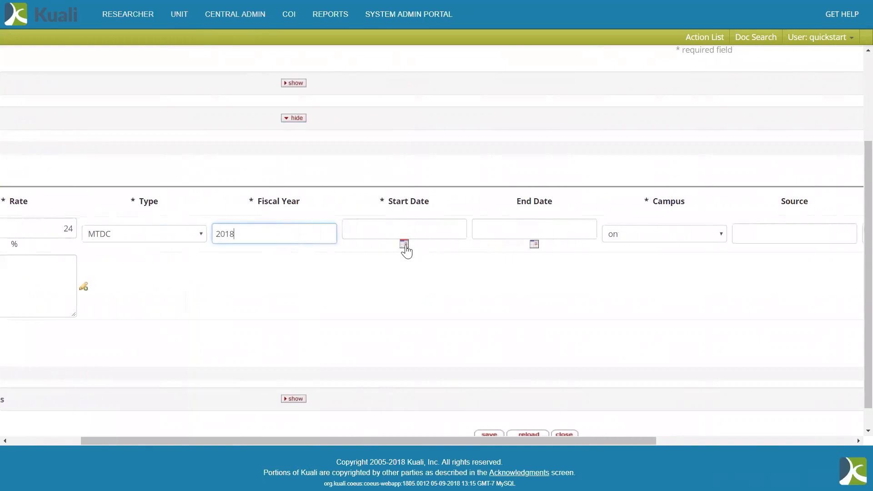
left_click(405, 245)
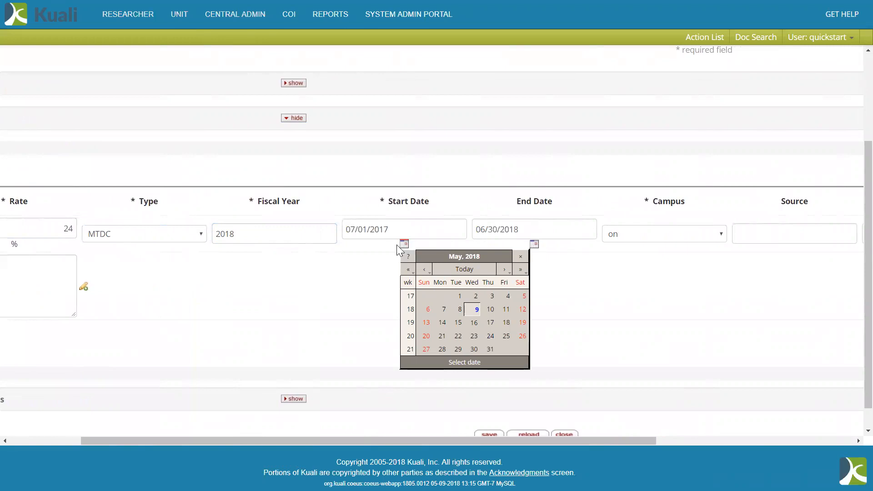
left_click(356, 279)
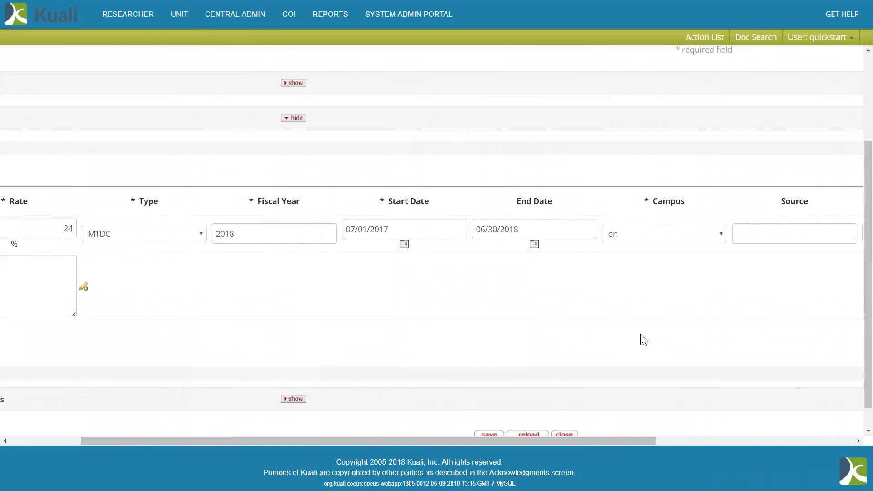
Keep the F&A rate's campus as "on" and review the Source, Destination and Unrecovered F&A fields
scroll(644, 340, "right", 5)
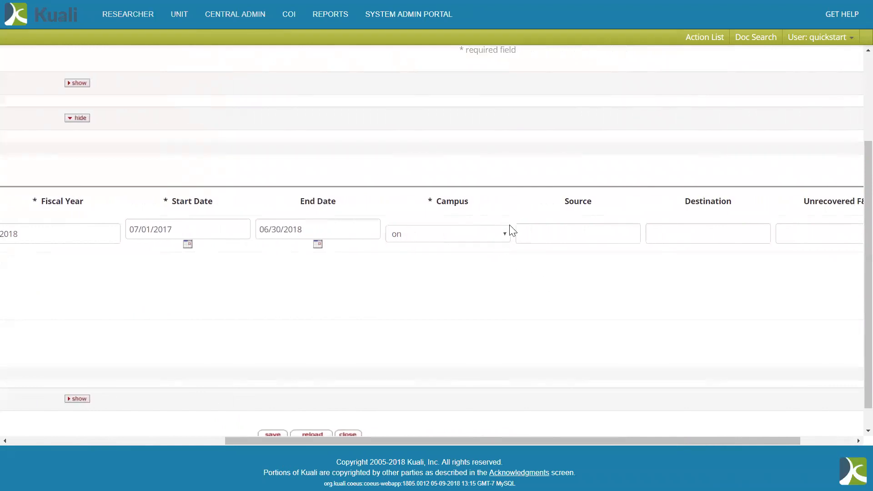
left_click(504, 235)
left_click(504, 235)
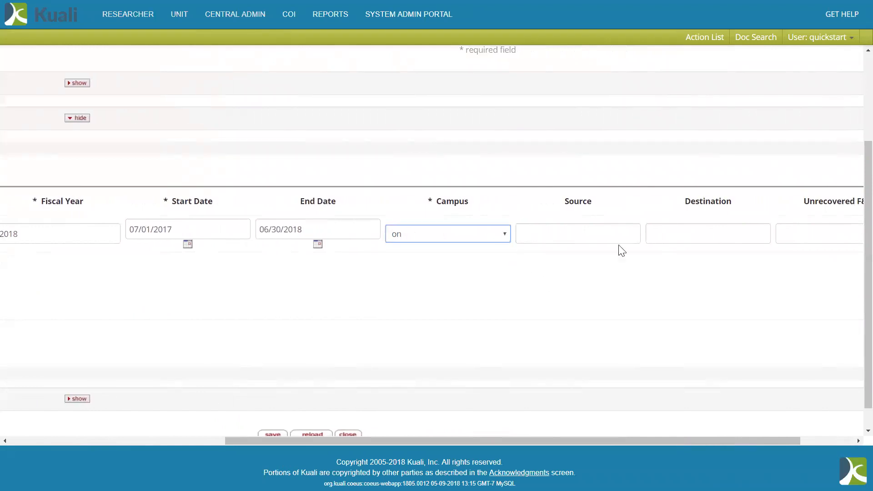
scroll(702, 291, "right", 2)
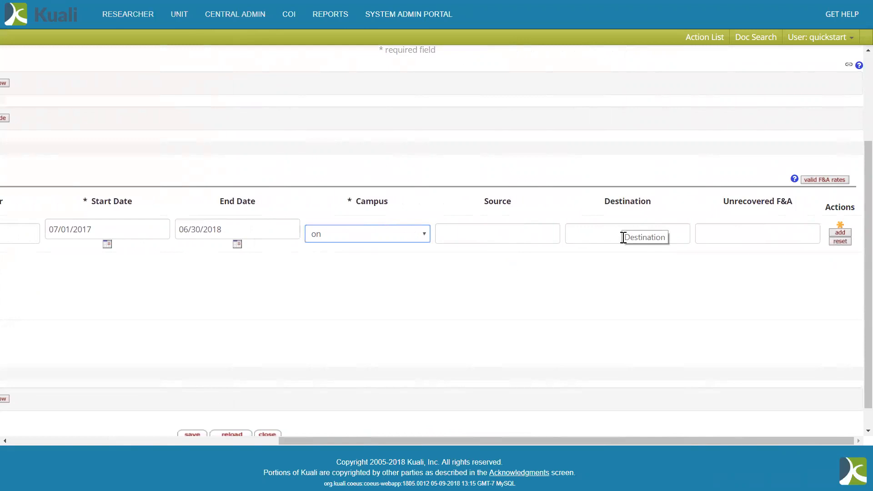
left_click(725, 227)
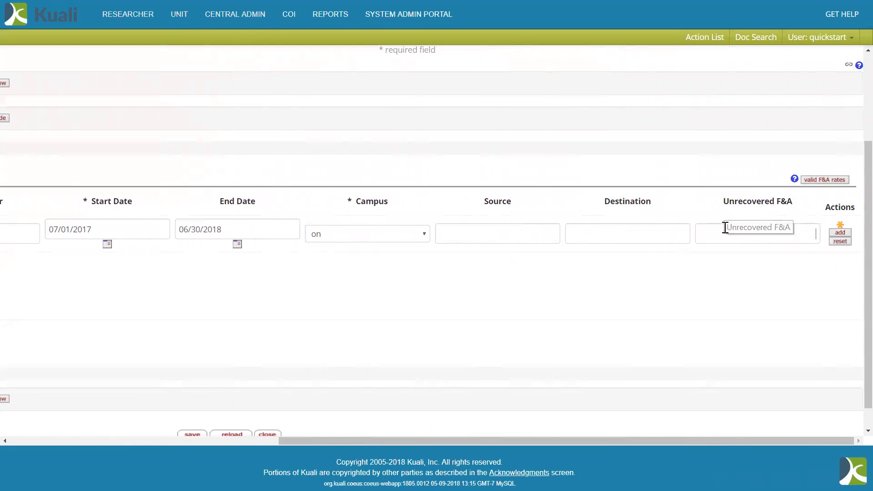
scroll(726, 227, "left", 10)
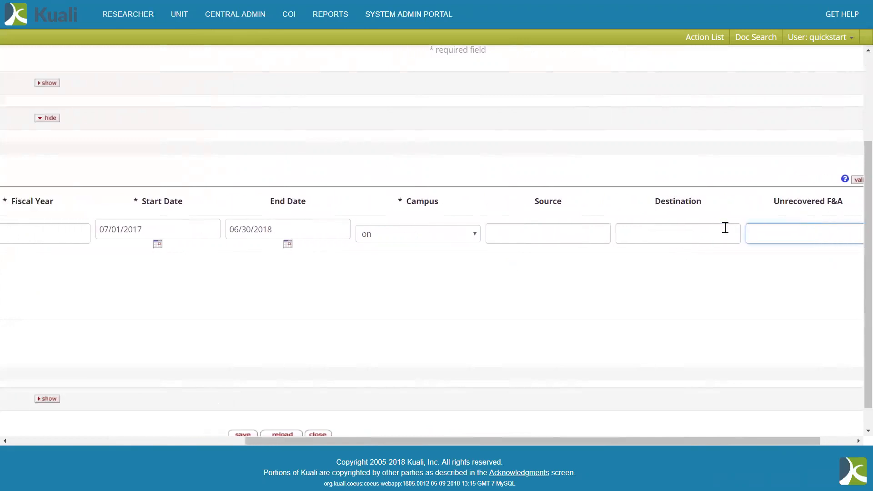
scroll(725, 227, "left", 5)
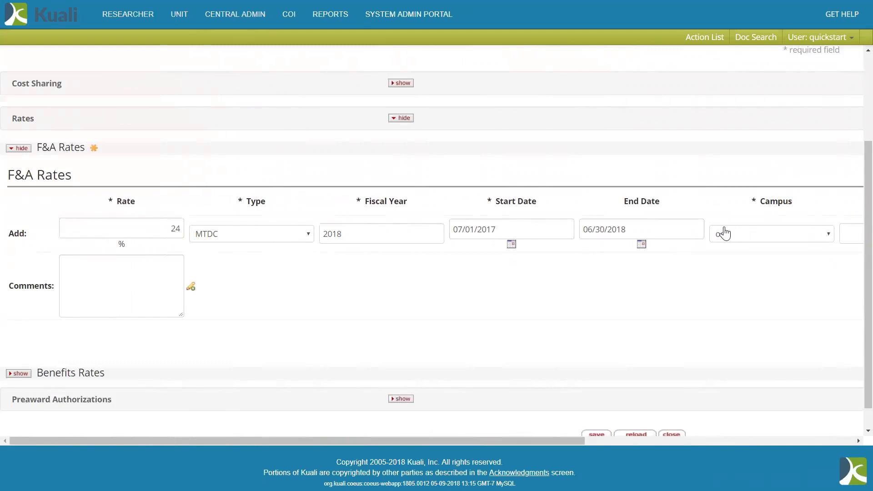
Expand Benefits Rates and Preaward Authorizations, and review the campus rate fields and the sponsor and institutional authorization fields
left_click(20, 374)
scroll(255, 321, "down", 4)
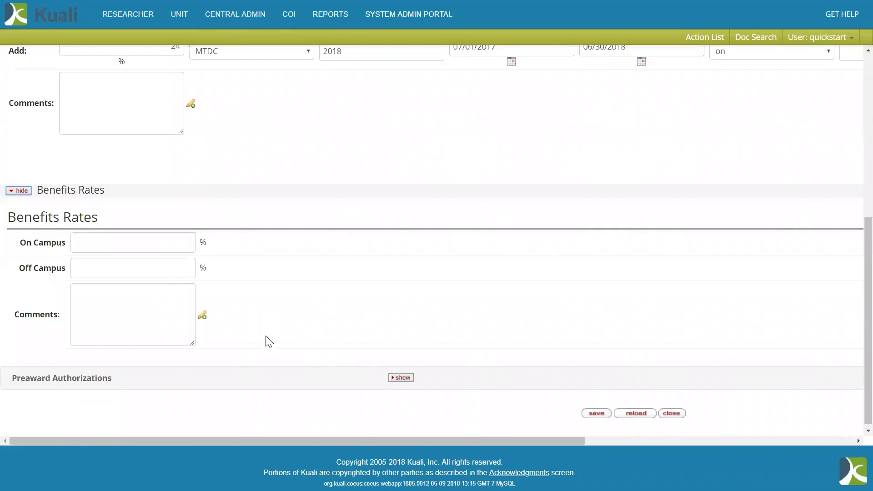
left_click(397, 378)
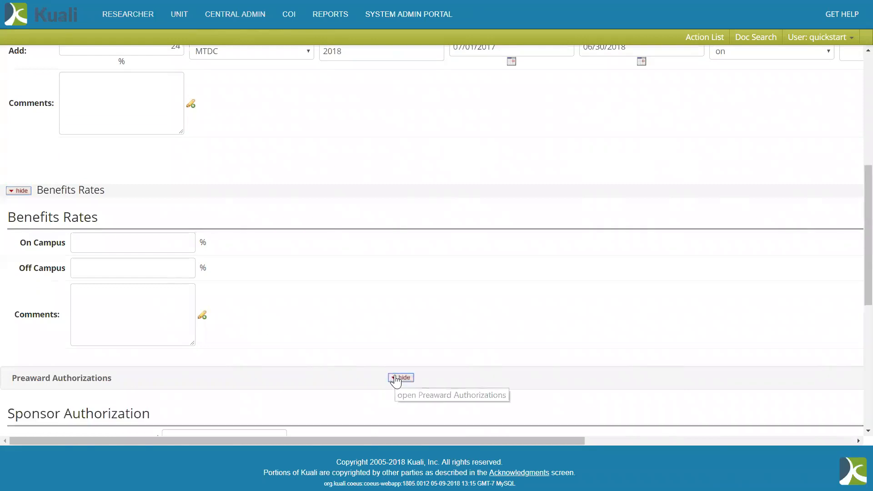
scroll(396, 381, "down", 2)
scroll(396, 381, "down", 5)
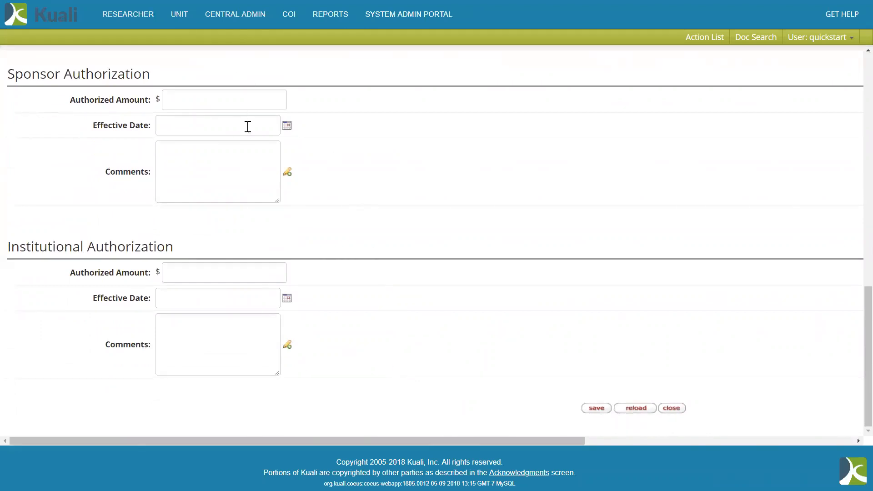
Review the Sponsor Authorization fields for authorized amount, effective date and comments
left_click(255, 104)
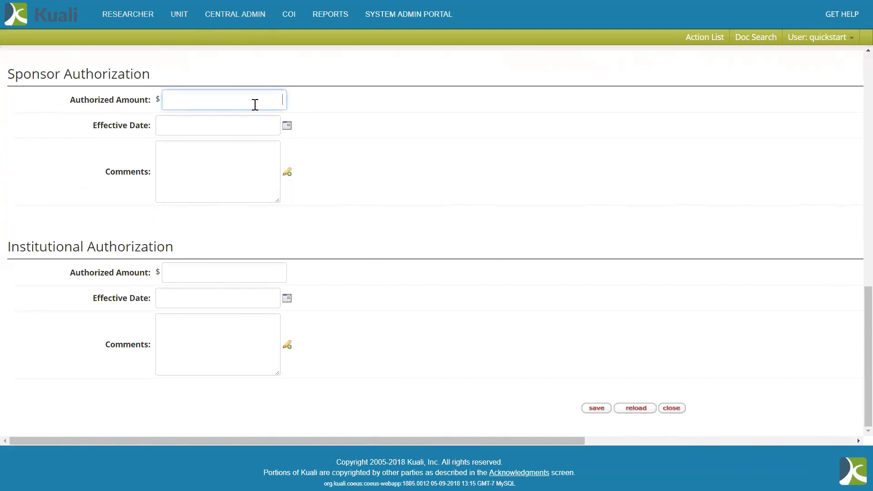
left_click(222, 121)
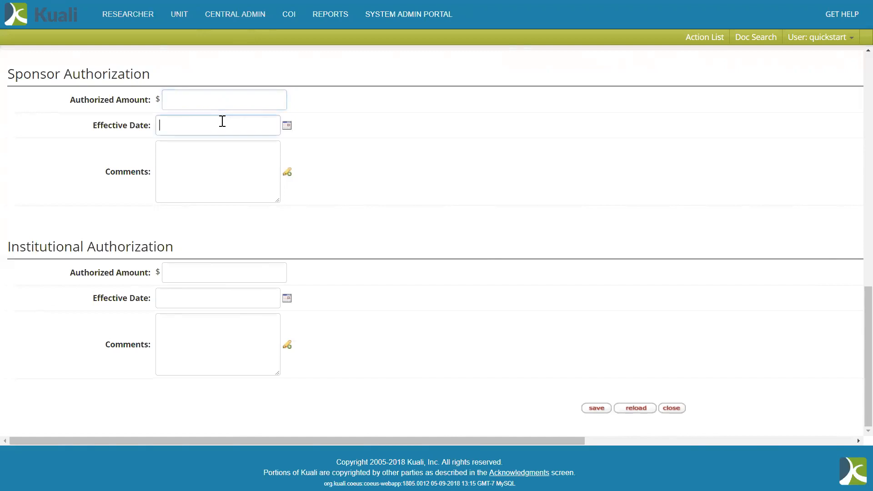
left_click(223, 168)
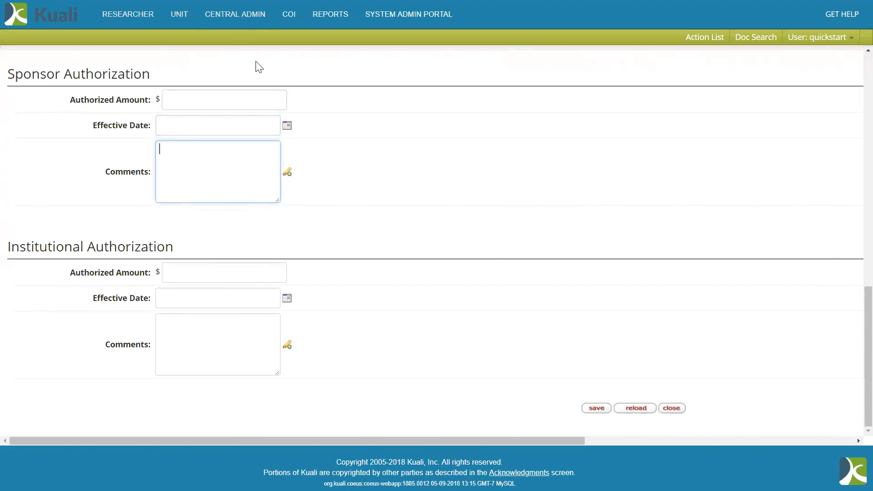
scroll(494, 285, "up", 12)
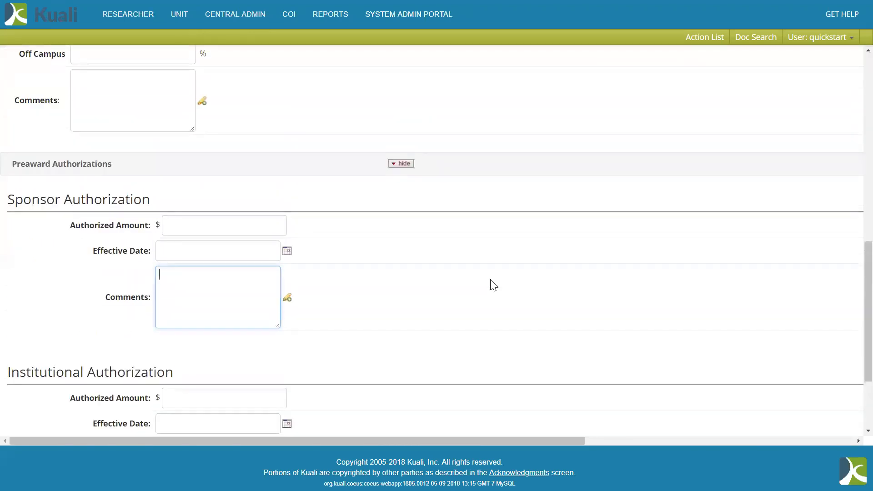
scroll(493, 285, "up", 1)
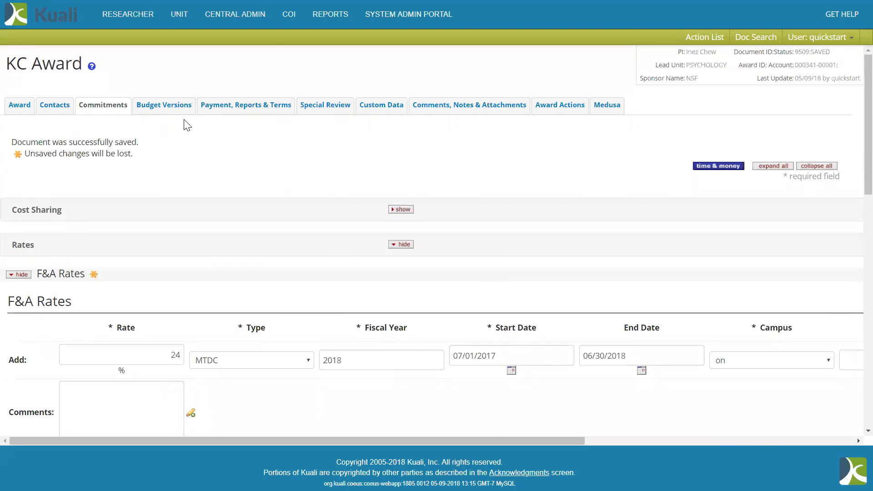
Go to the award's Payment, Reports & Terms section and expand Payment & Invoices
left_click(255, 116)
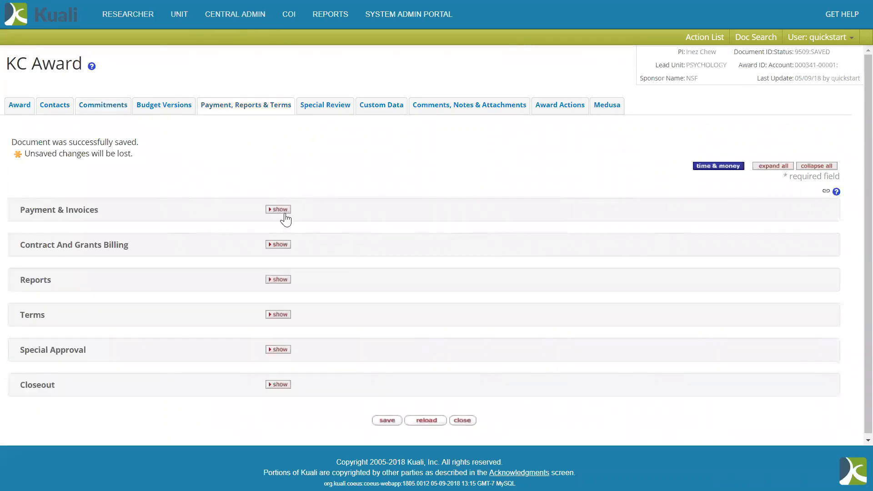
left_click(284, 210)
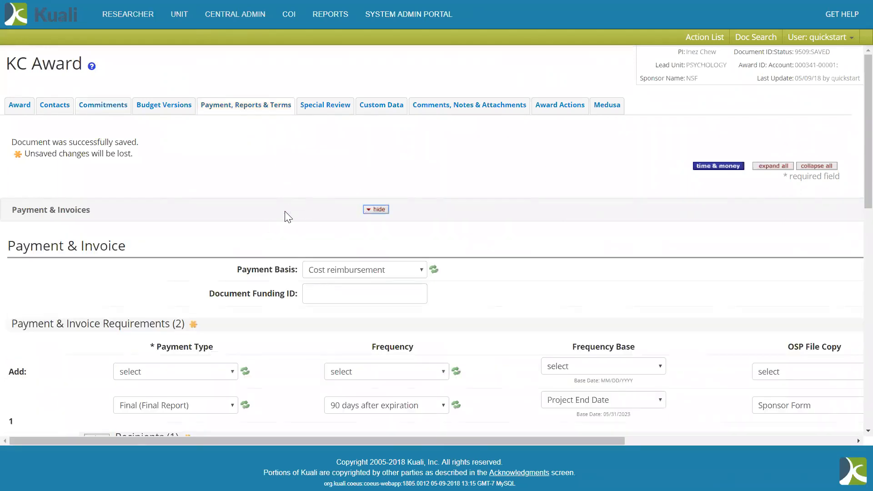
scroll(284, 211, "down", 2)
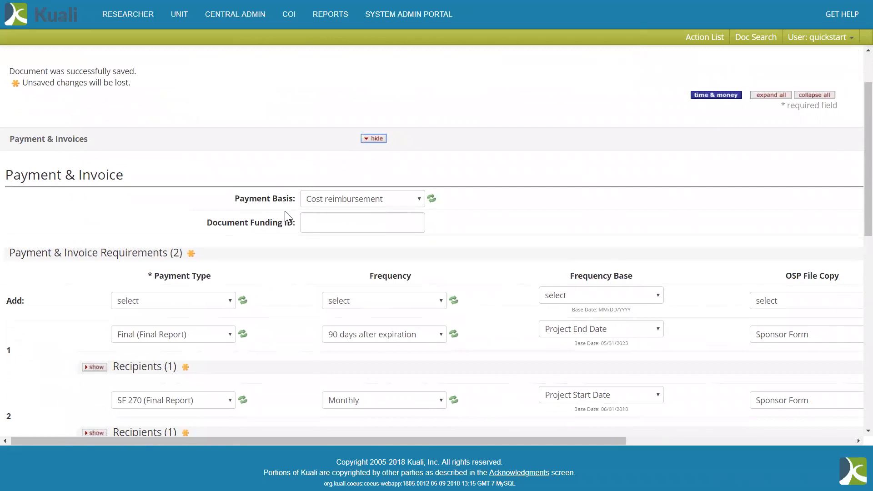
scroll(287, 213, "right", 3)
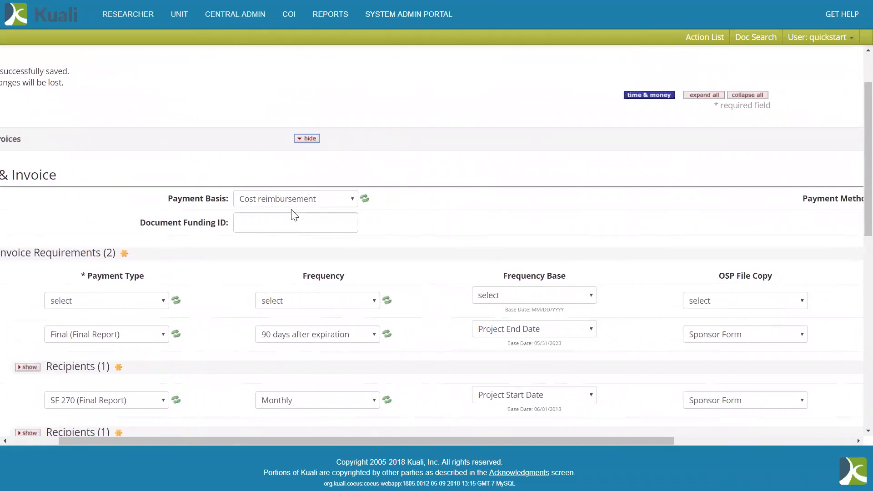
scroll(292, 214, "right", 9)
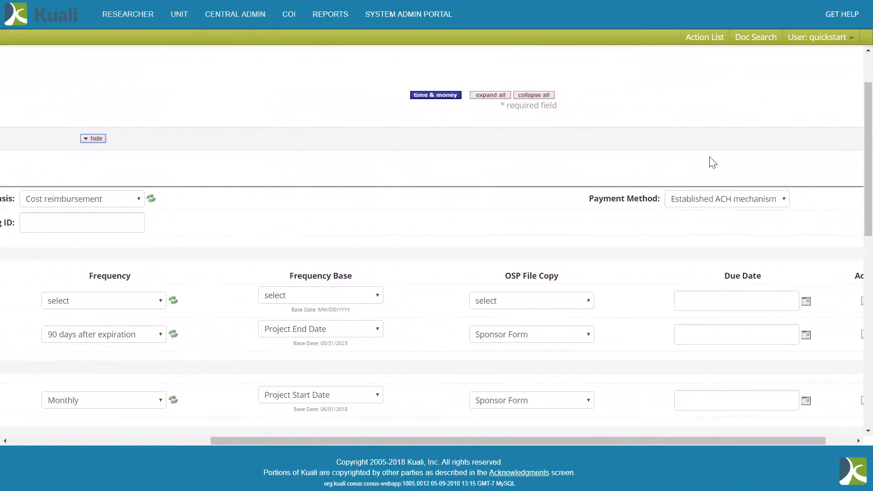
Review the available payment method and payment basis options without changing the current selections
left_click(723, 202)
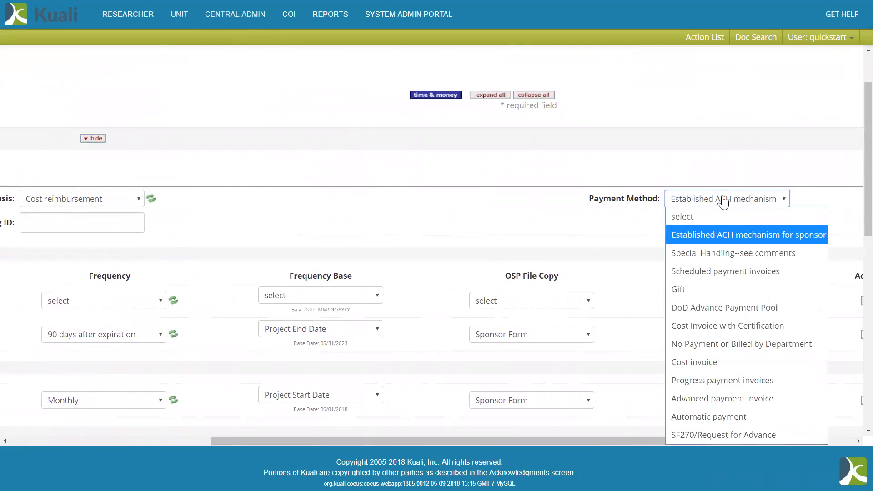
left_click(724, 202)
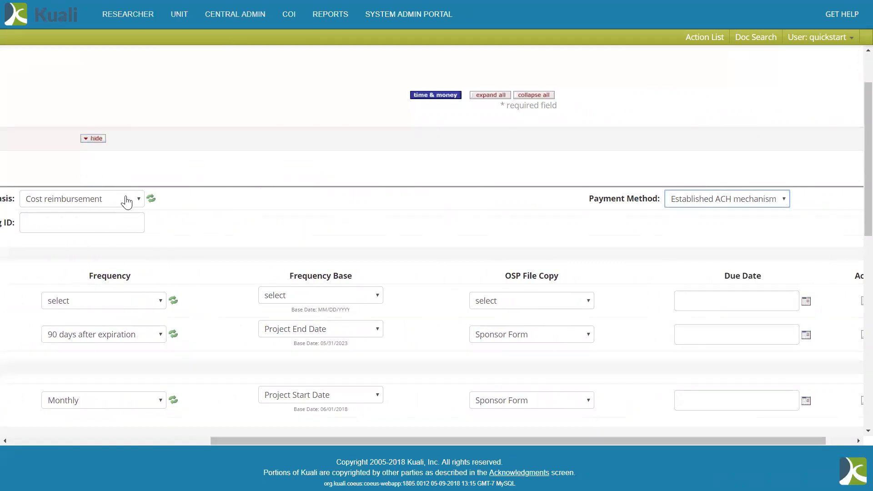
left_click(127, 203)
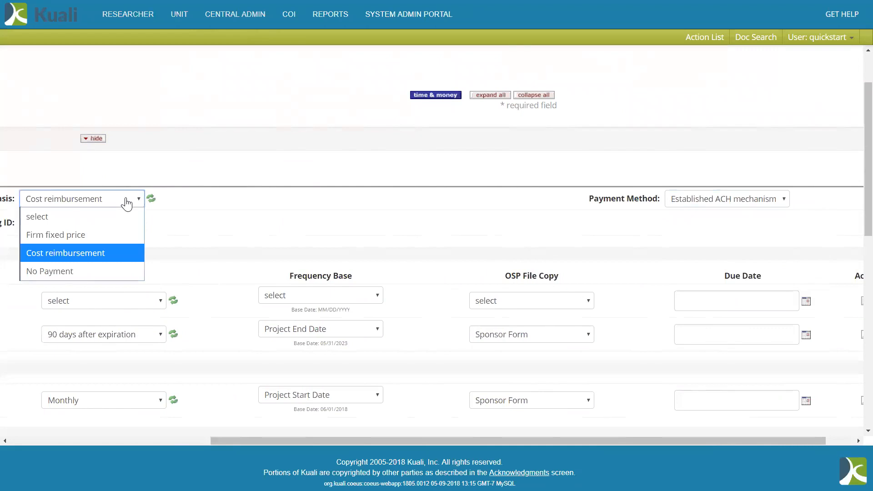
left_click(127, 202)
scroll(127, 203, "left", 5)
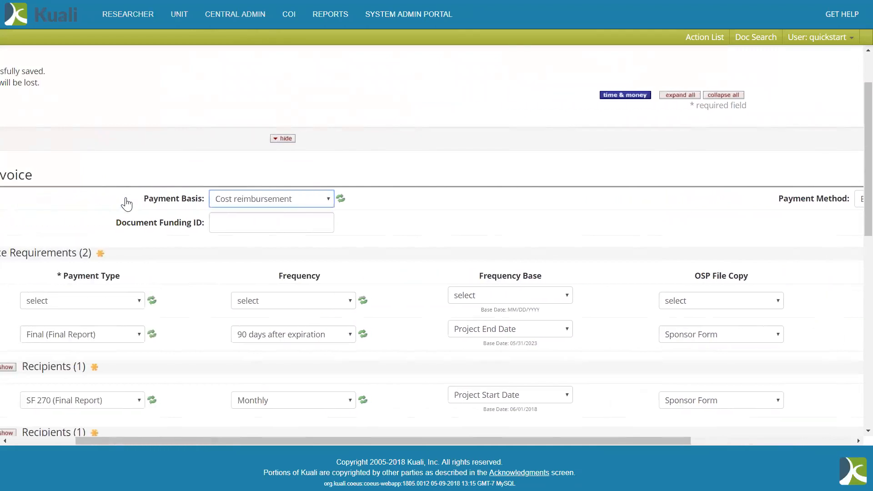
scroll(130, 204, "left", 2)
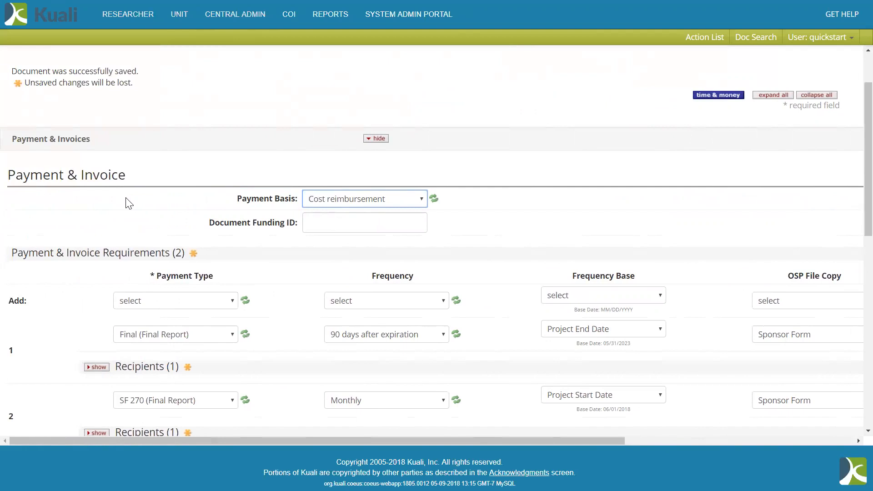
Examine the payment and invoice requirements' types and frequencies, and the frequency base options for the Final (Final Report) requirement
scroll(128, 203, "down", 3)
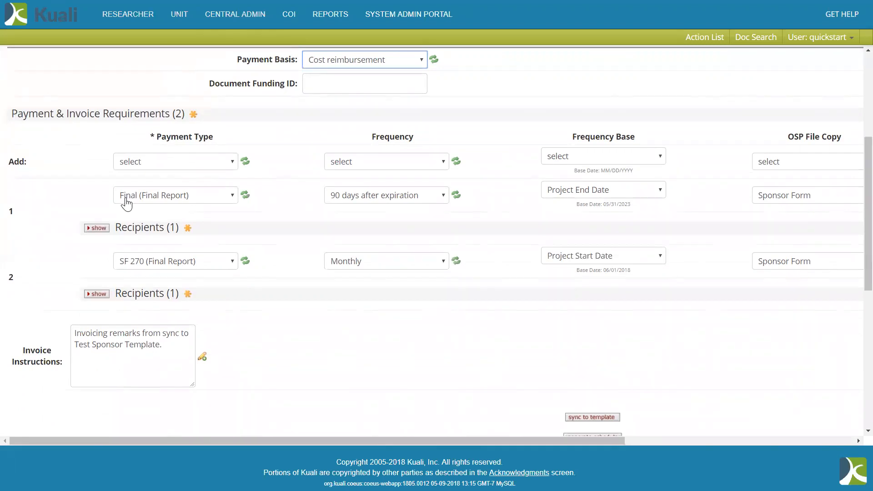
scroll(237, 216, "right", 1)
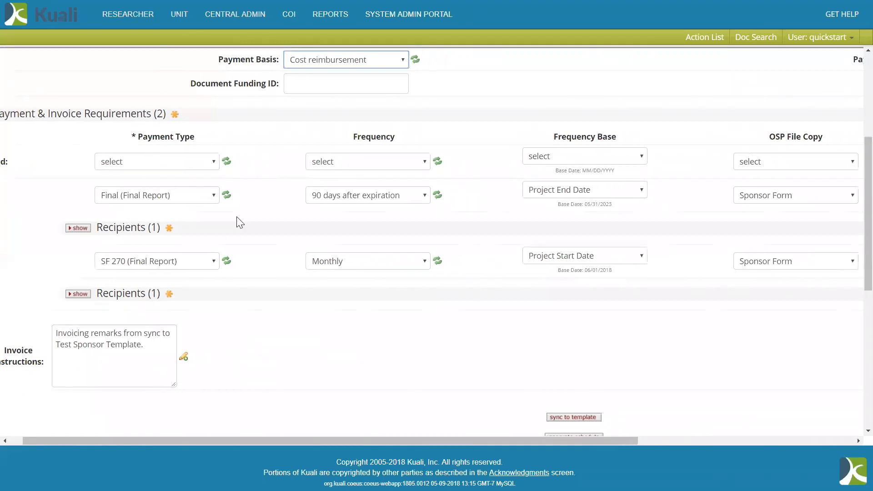
scroll(237, 217, "right", 2)
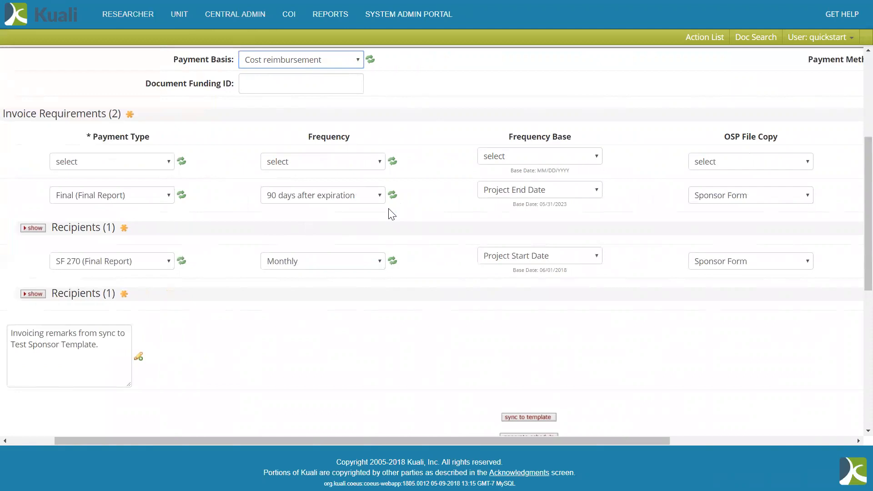
left_click(527, 196)
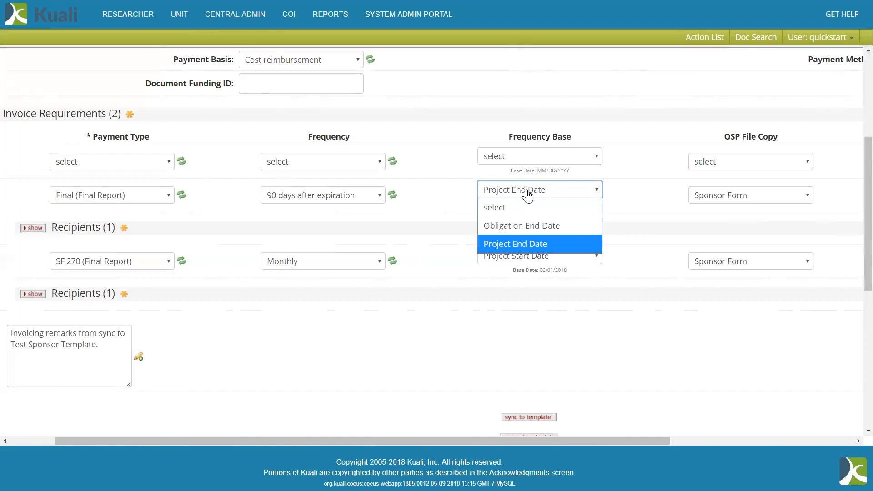
left_click(656, 209)
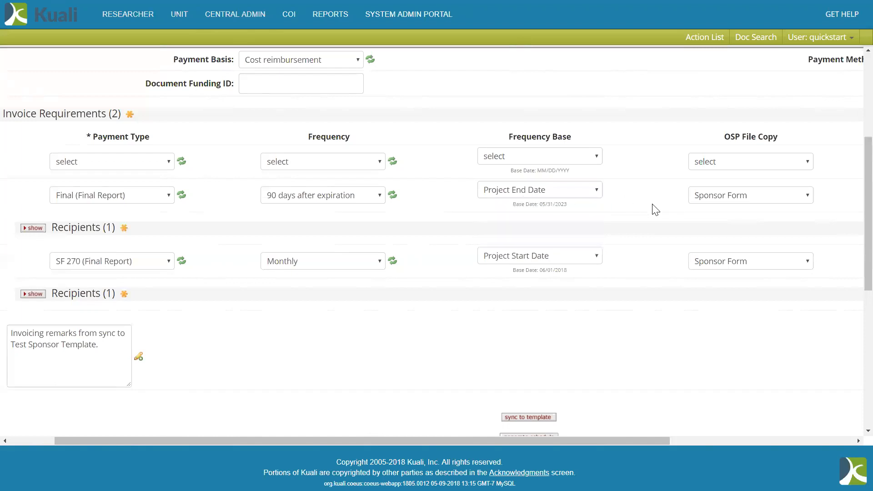
Check the OSP File Copy options for the Final (Final Report) requirement, plus the due date and action columns
scroll(656, 210, "right", 5)
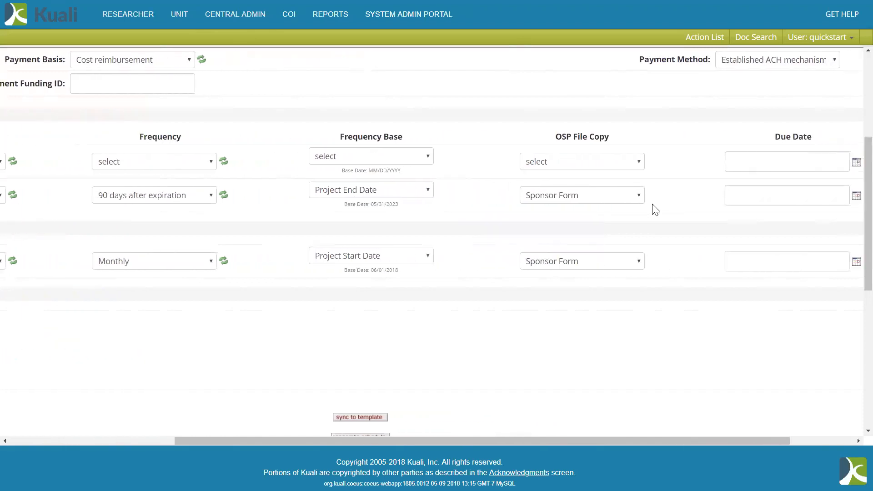
left_click(585, 198)
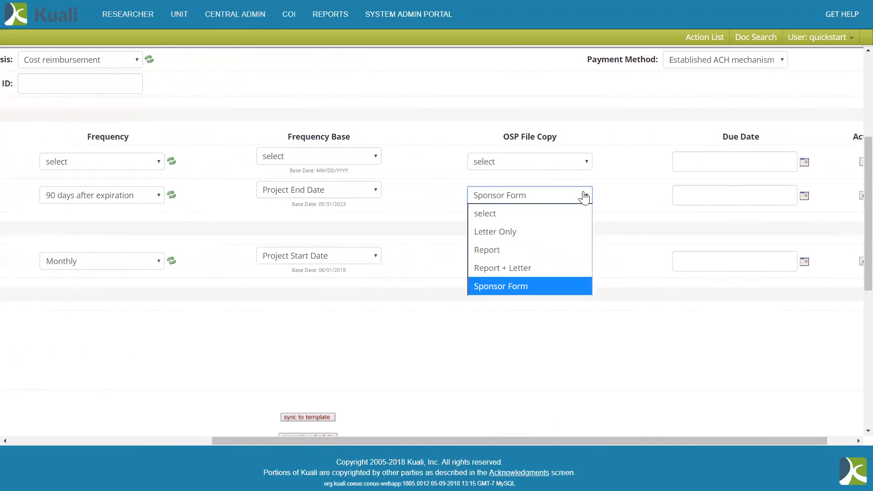
left_click(636, 197)
scroll(637, 196, "right", 1)
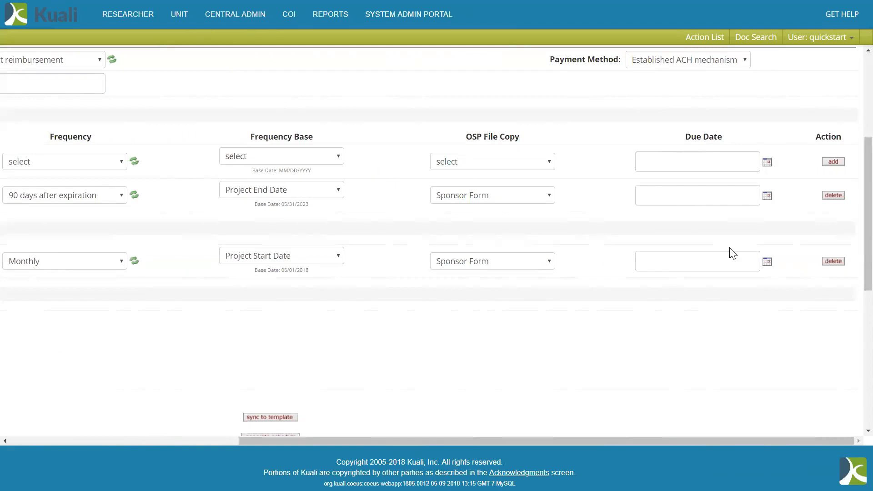
scroll(733, 253, "left", 7)
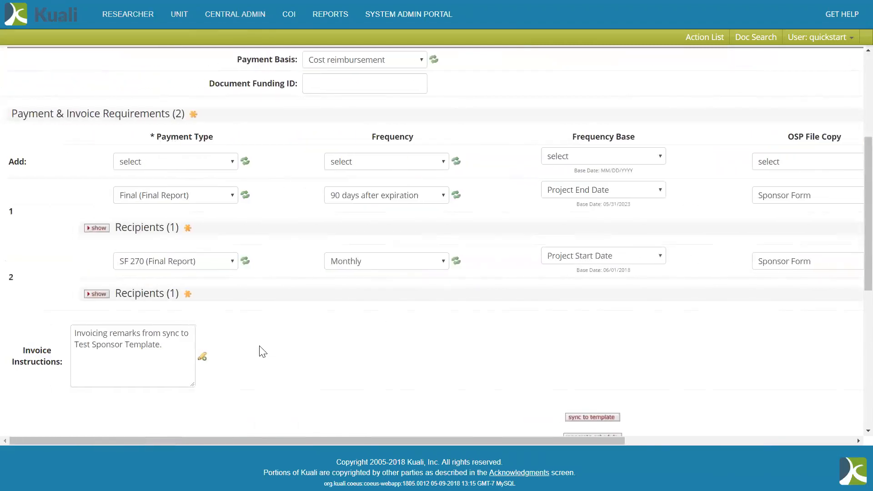
Review the invoice instructions and the Award Payment Schedule fields
scroll(276, 372, "down", 3)
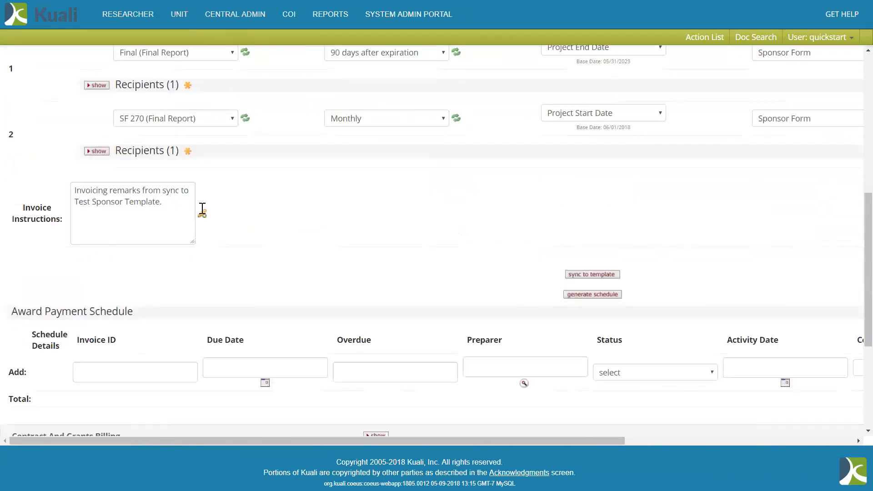
scroll(314, 222, "down", 3)
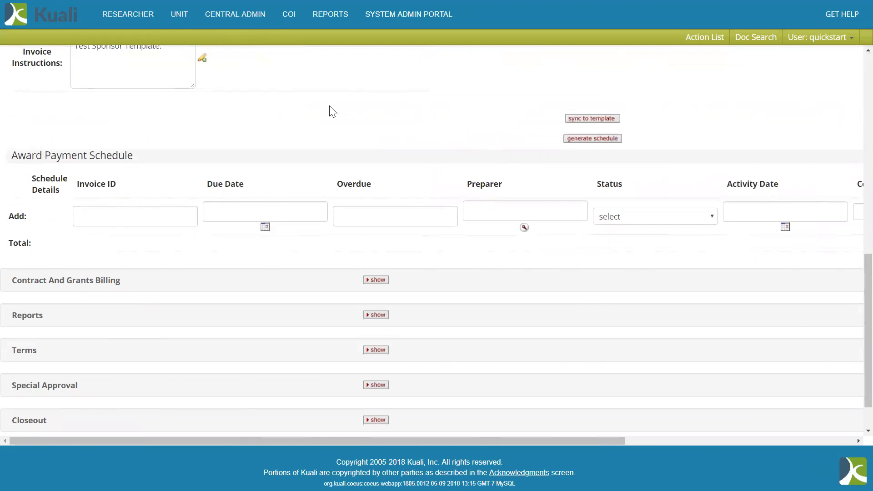
scroll(283, 150, "down", 1)
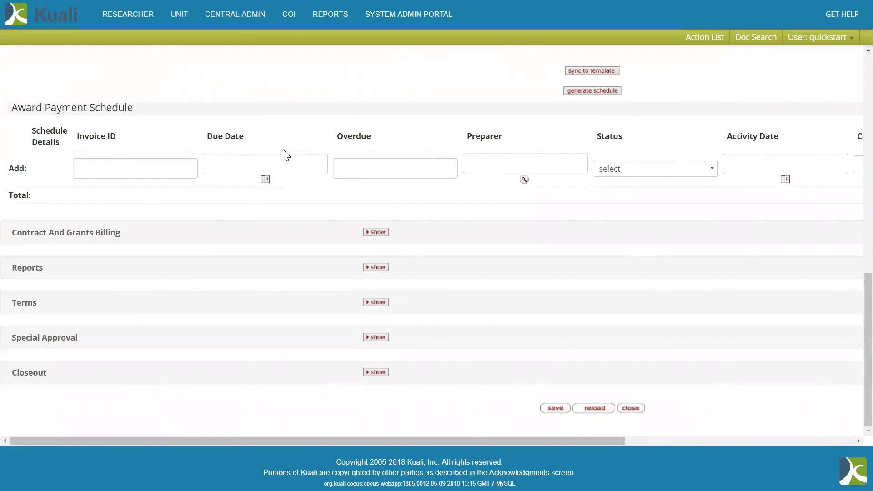
Expand Reports and show the Financial report class
left_click(377, 268)
scroll(304, 273, "down", 1)
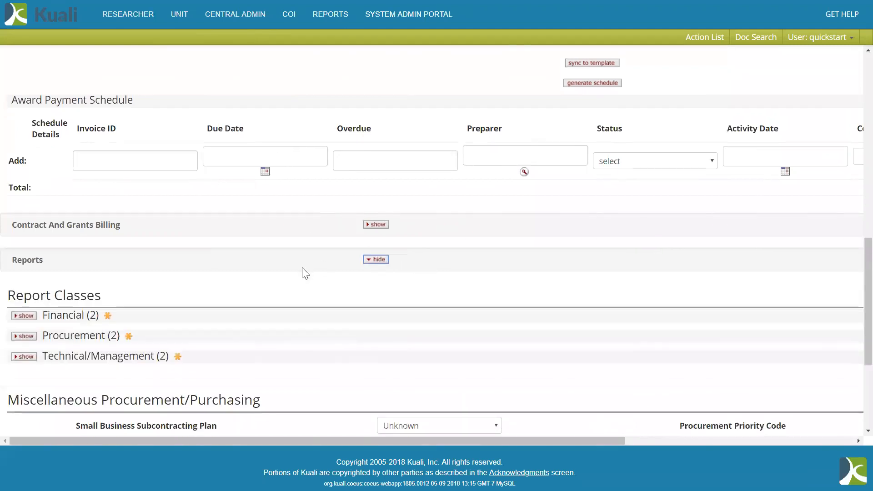
scroll(305, 273, "down", 3)
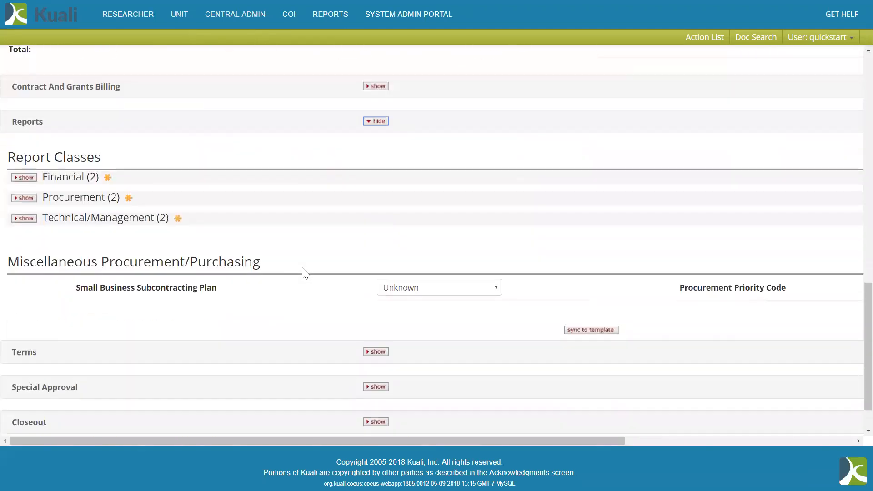
left_click(24, 178)
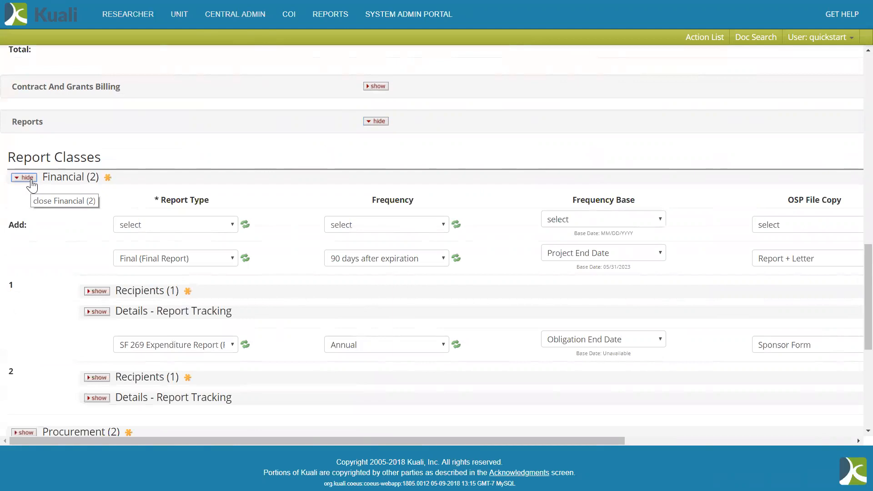
Review the Financial report entries and check the frequency options for the SF 269 Expenditure Report
scroll(31, 182, "right", 2)
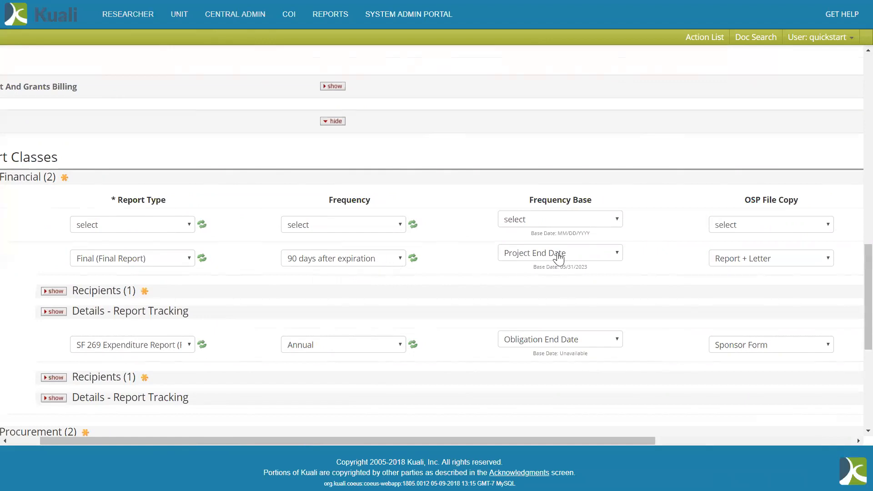
scroll(558, 258, "right", 3)
scroll(559, 258, "left", 3)
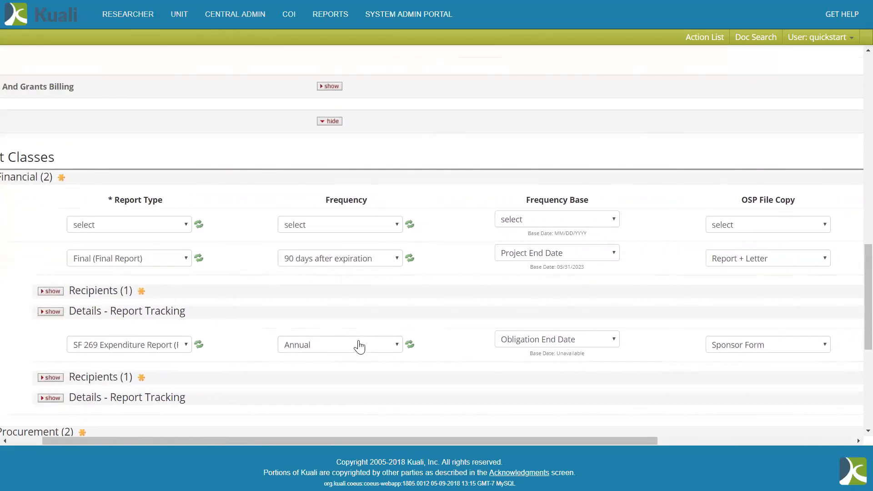
left_click(399, 347)
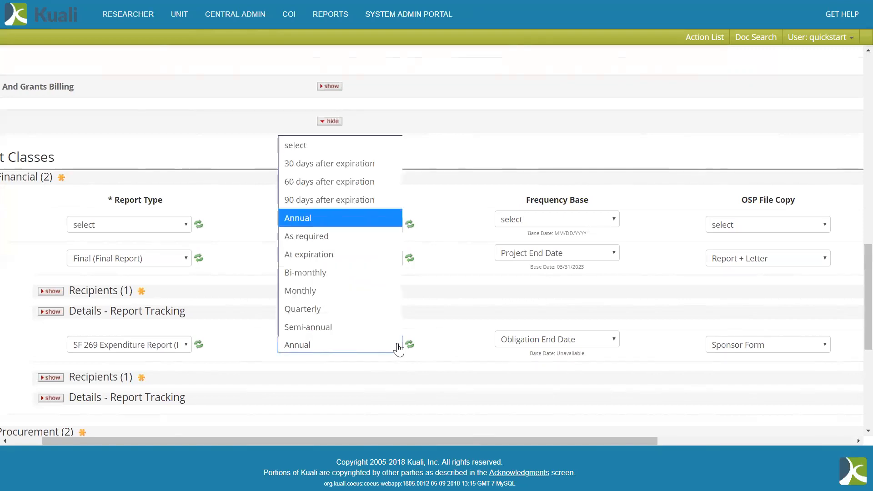
left_click(399, 347)
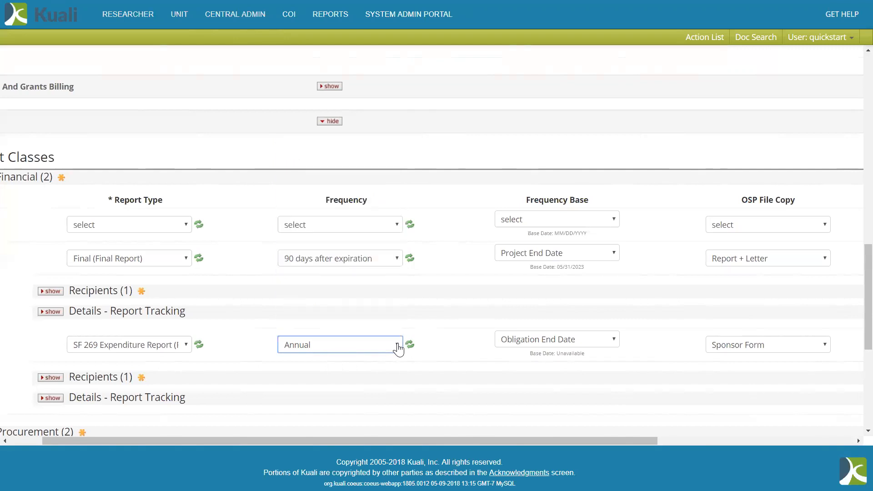
Check the SF 269 Expenditure Report's frequency base options and remaining columns, and collapse Reports
left_click(605, 348)
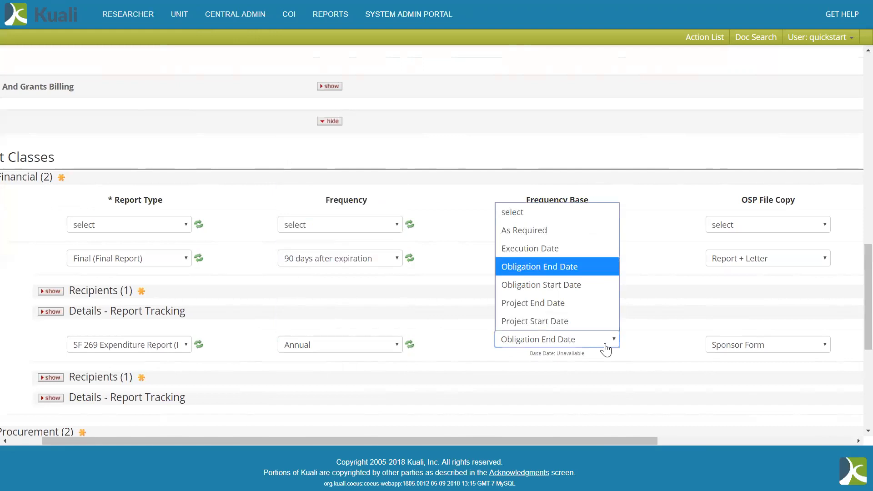
left_click(667, 351)
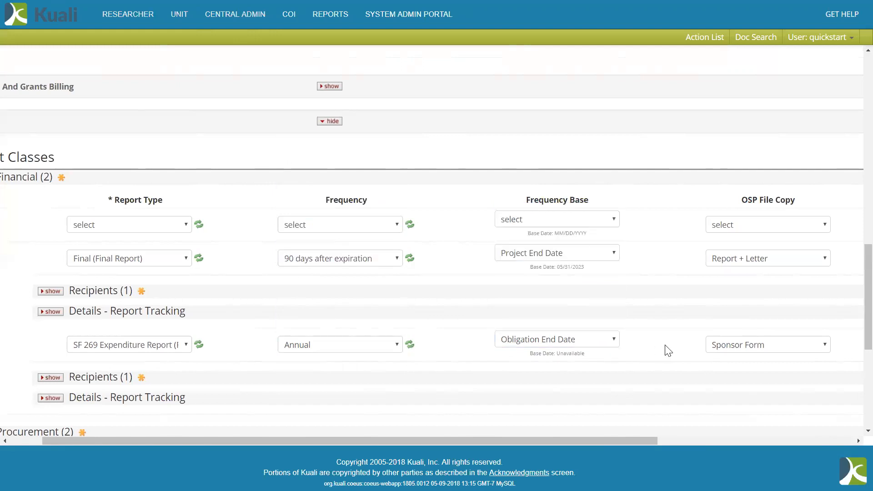
scroll(667, 352, "right", 5)
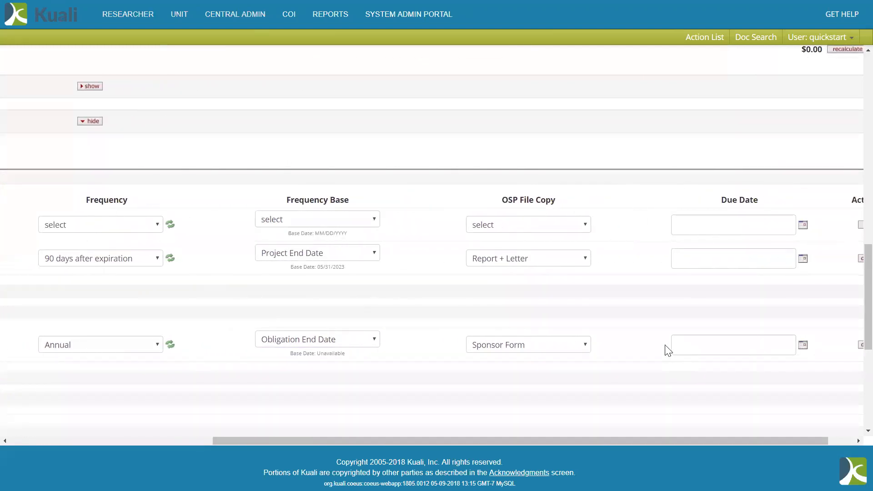
scroll(667, 351, "left", 5)
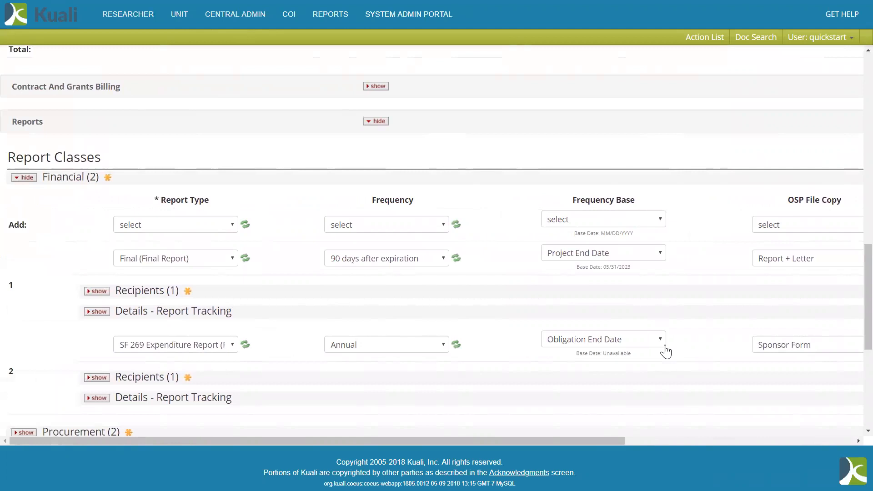
left_click(377, 121)
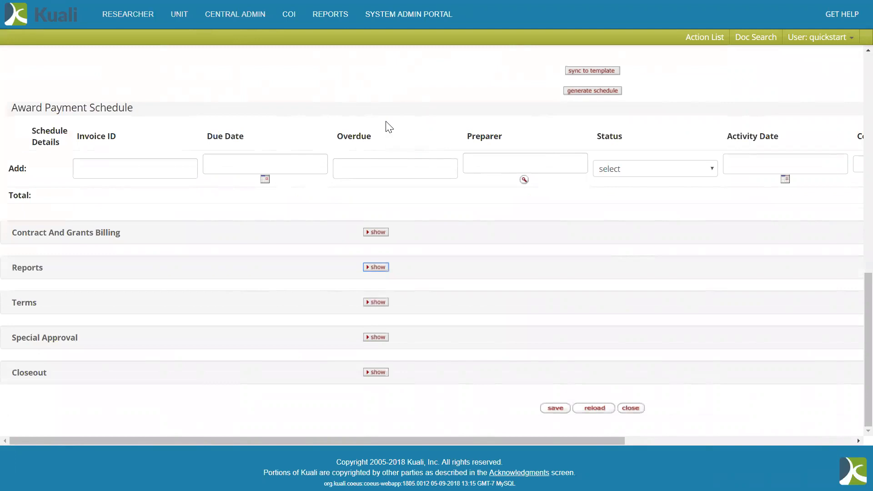
Expand Terms, review the Equipment Approval Terms and Invention Terms, and collapse the section again
left_click(385, 302)
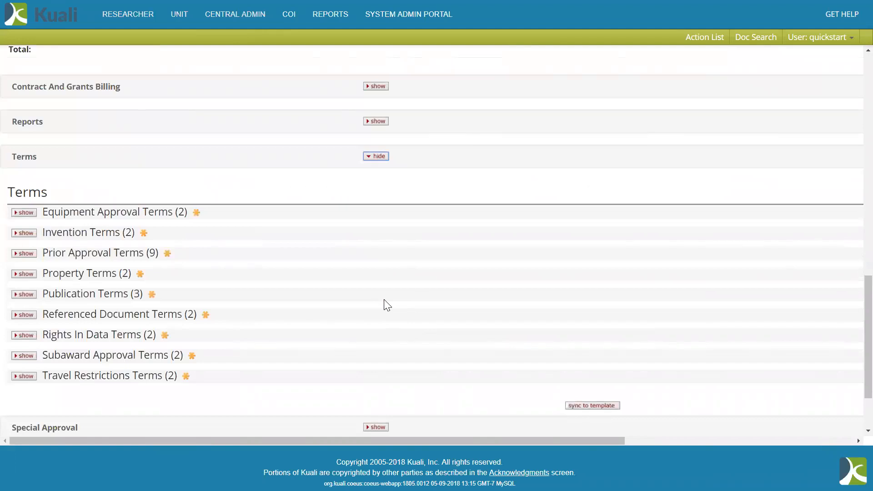
left_click(26, 214)
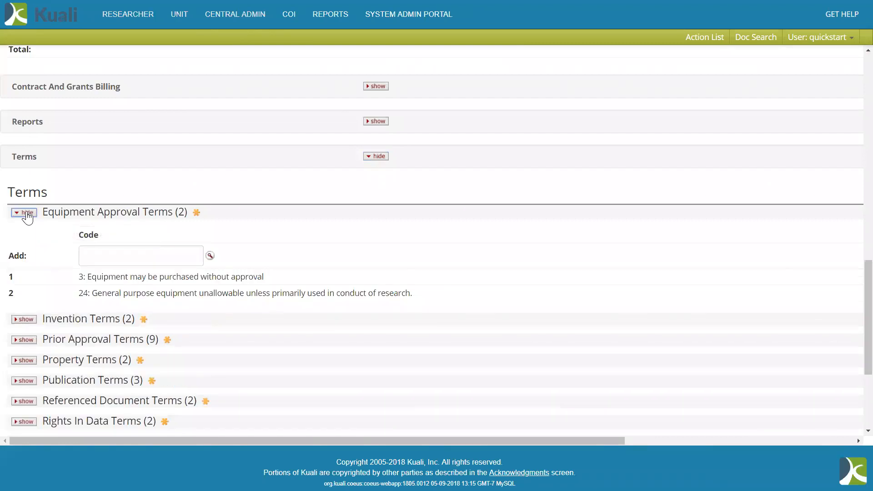
left_click(26, 320)
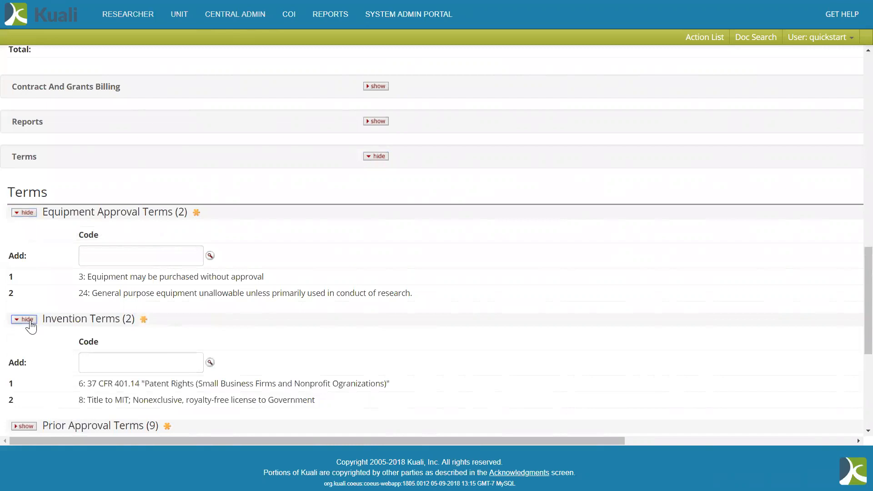
left_click(28, 213)
left_click(30, 235)
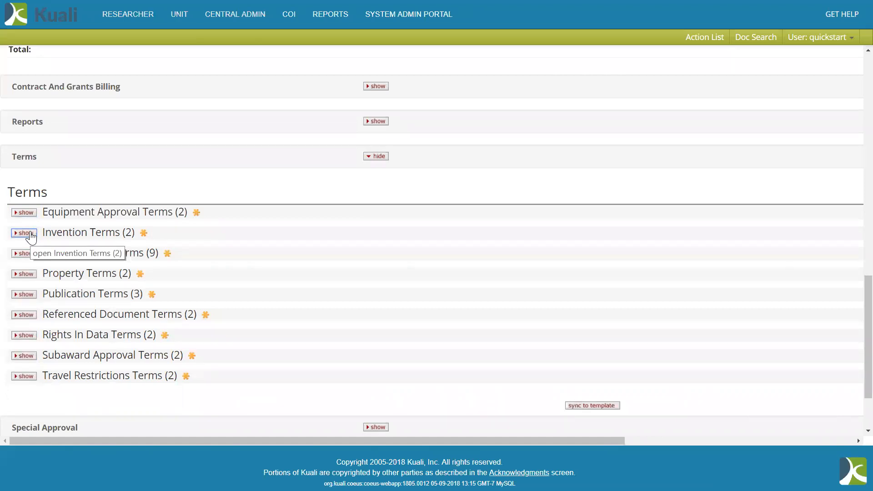
scroll(30, 233, "down", 2)
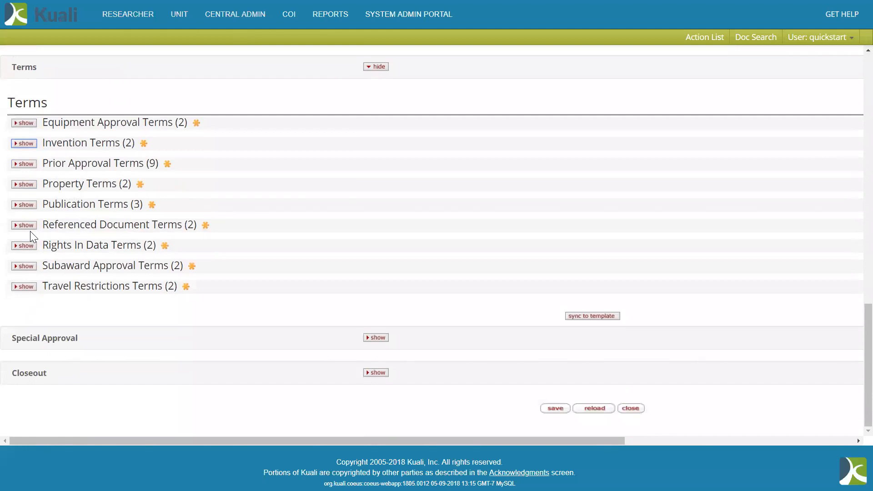
left_click(376, 67)
Expand Special Approval, review the Approved Equipment and Approved Foreign Travel fields, and collapse the section
left_click(377, 338)
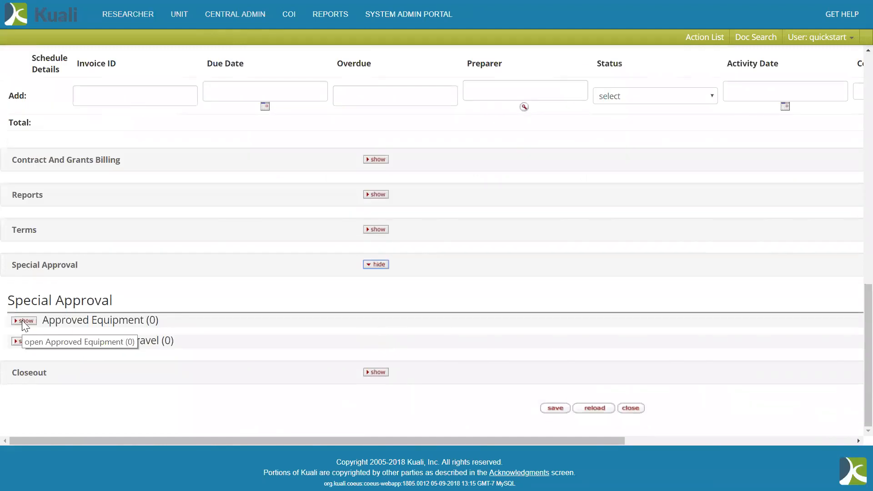
left_click(22, 320)
left_click(24, 342)
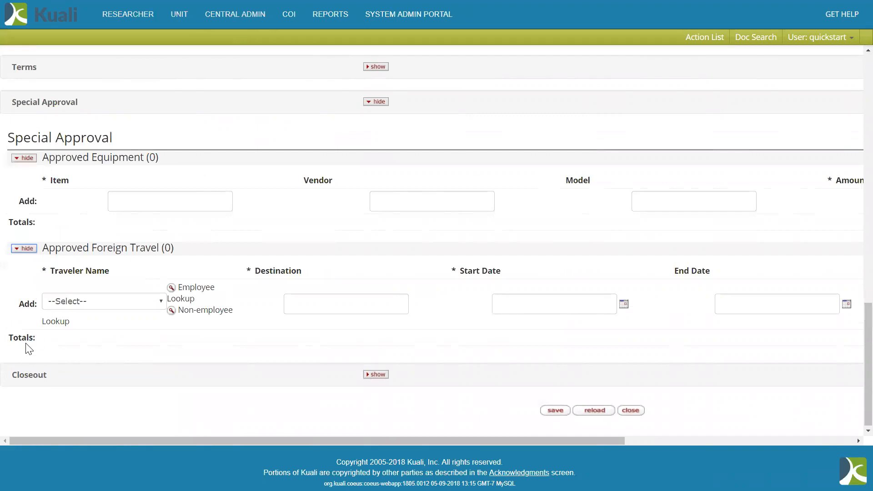
scroll(272, 258, "right", 1)
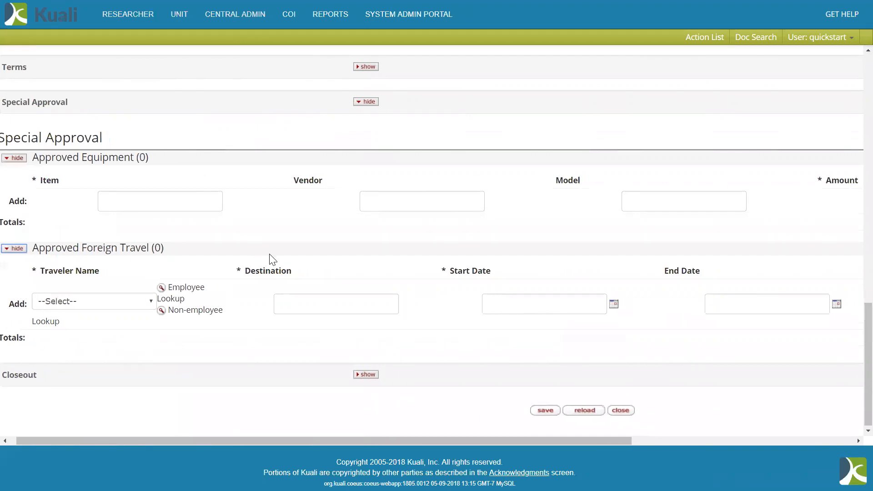
scroll(272, 260, "right", 10)
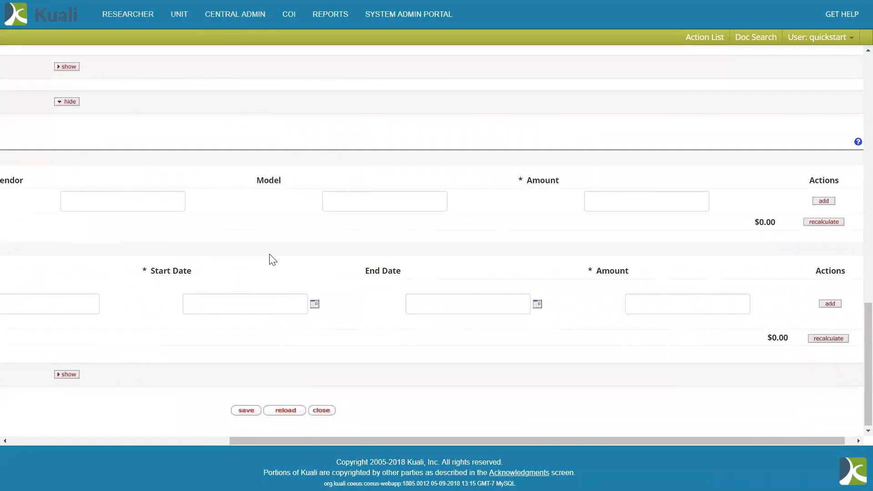
scroll(386, 271, "left", 7)
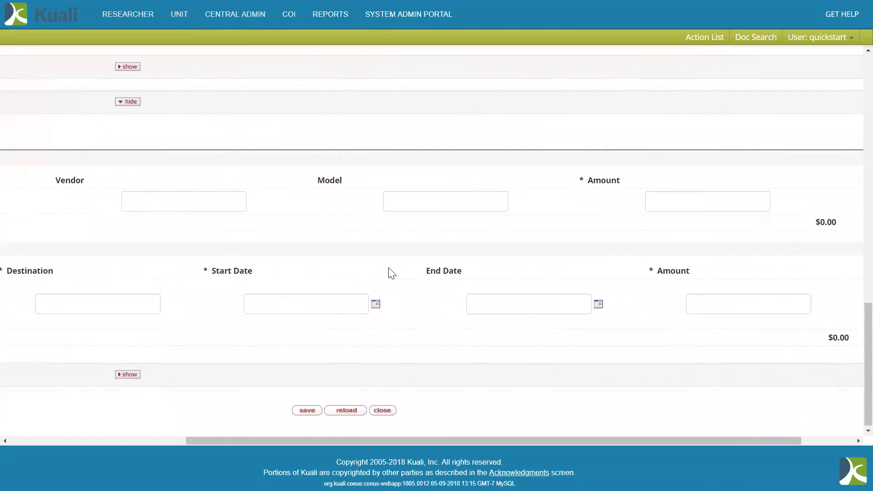
scroll(392, 273, "left", 3)
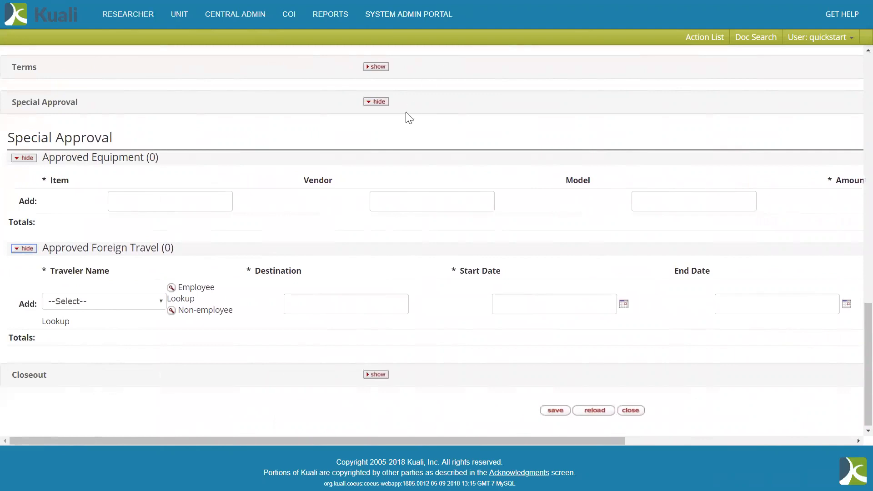
left_click(380, 102)
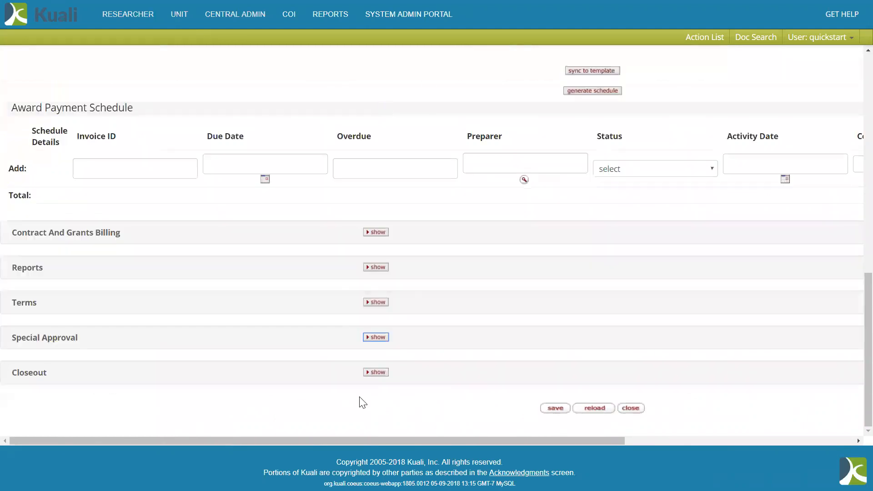
Expand Closeout and review the final reports' due dates, final submission dates and archive fields
left_click(376, 373)
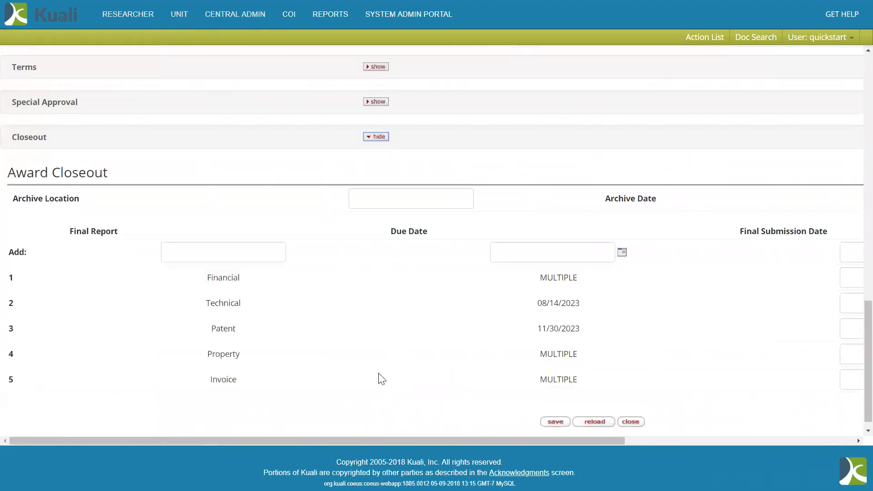
scroll(381, 379, "down", 1)
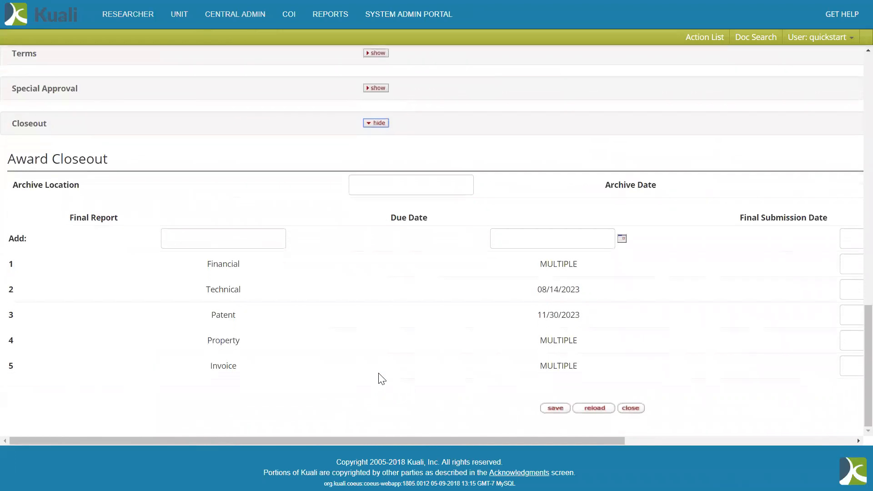
scroll(382, 379, "right", 3)
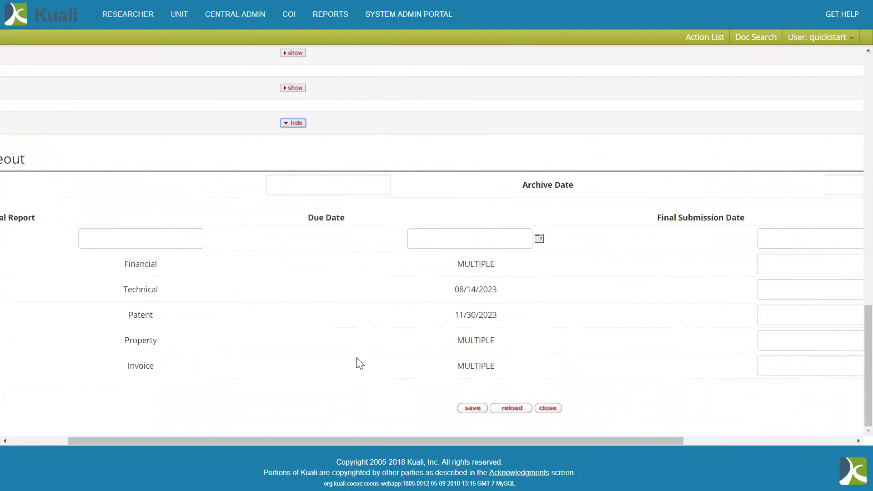
scroll(361, 364, "left", 3)
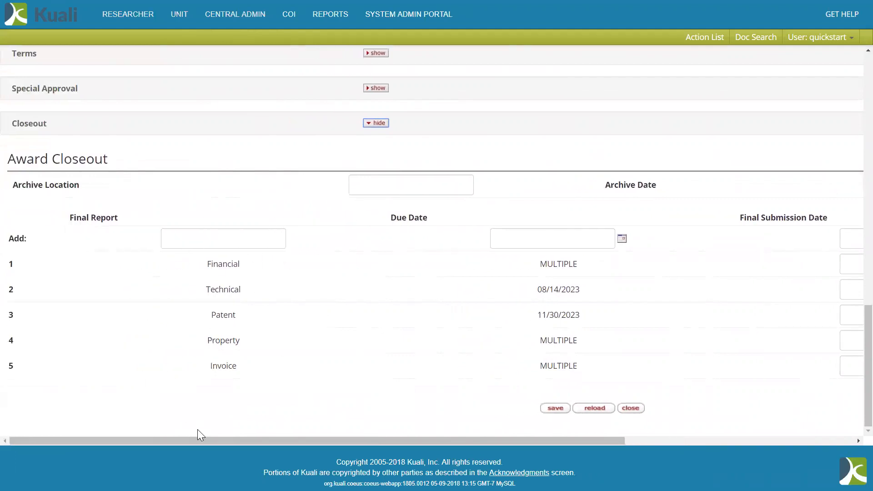
scroll(197, 430, "right", 5)
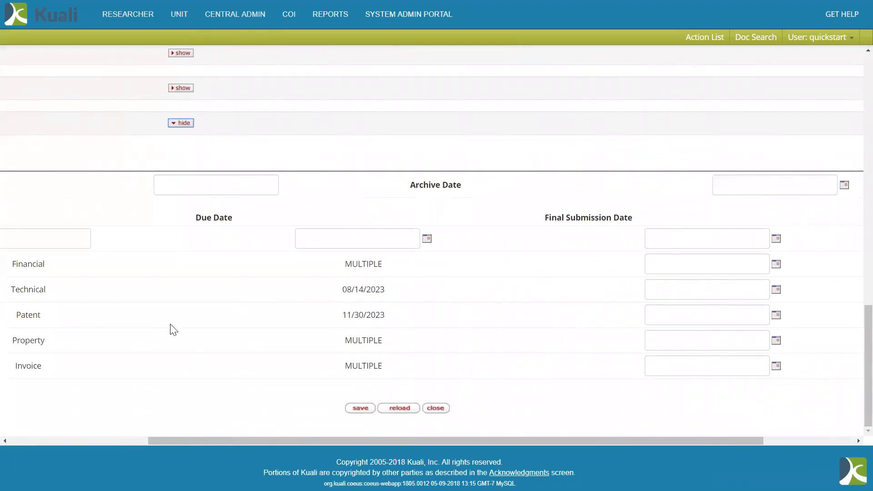
In the award's Special Review section, fill in a new entry with type Biohazard Materials, approval status Approved and protocol number 12345
scroll(173, 329, "up", 15)
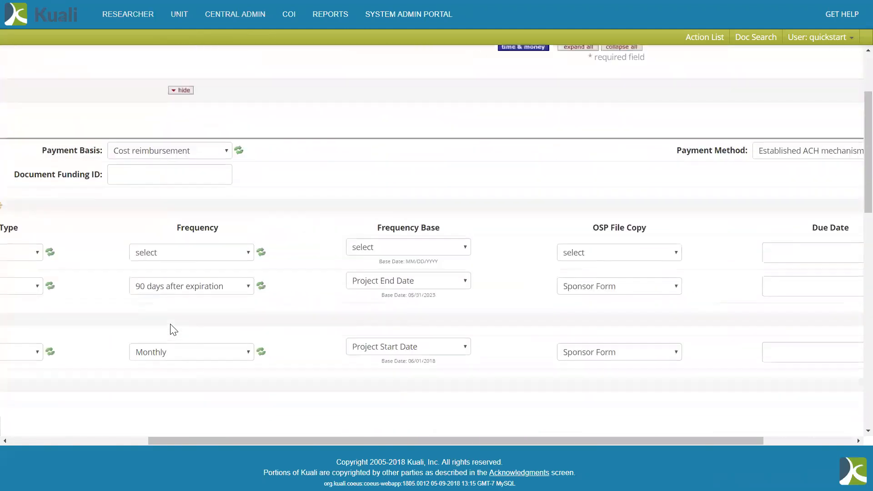
scroll(145, 153, "left", 5)
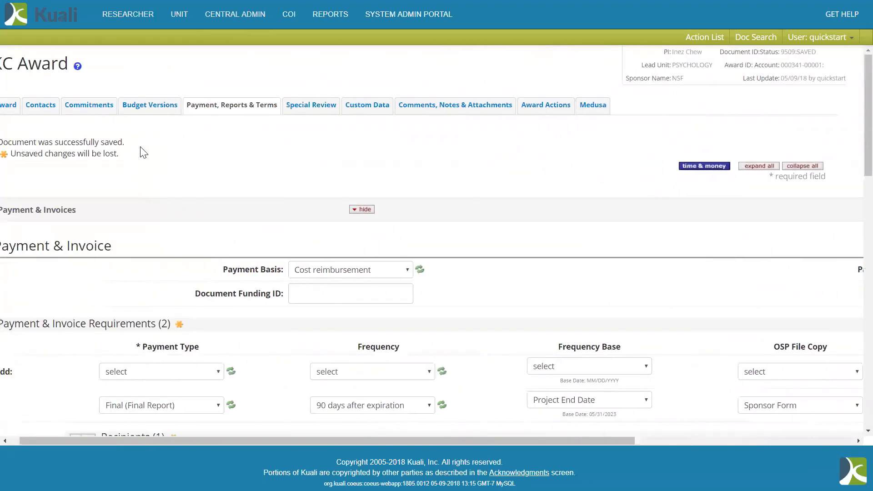
left_click(330, 105)
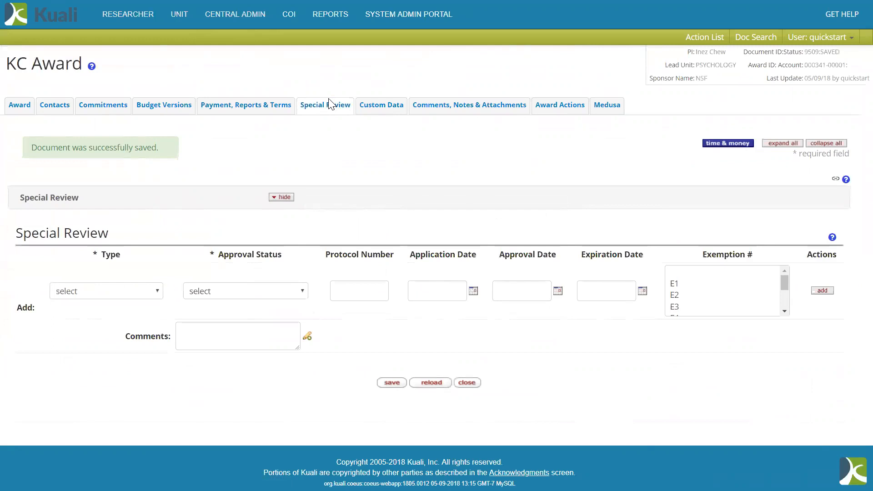
left_click(130, 292)
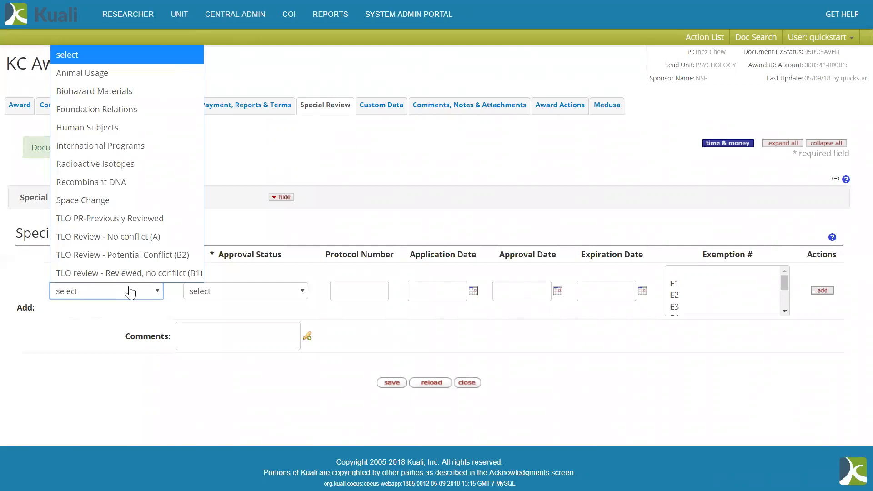
left_click(129, 93)
left_click(232, 301)
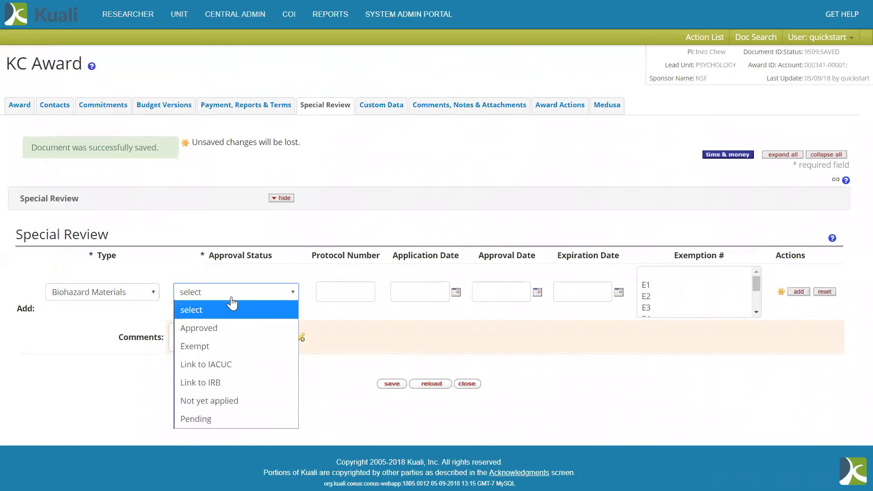
left_click(231, 329)
left_click(347, 296)
type("12345")
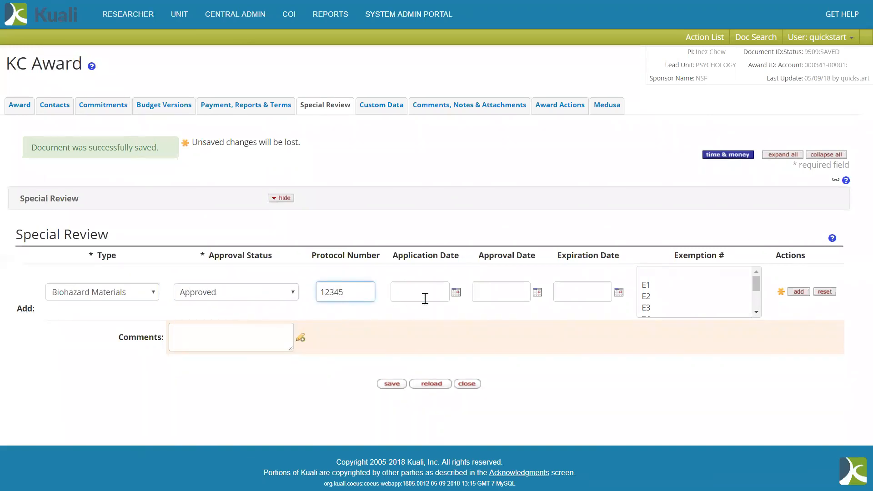
Set the special review entry's application date to 04/18/2018
left_click(455, 292)
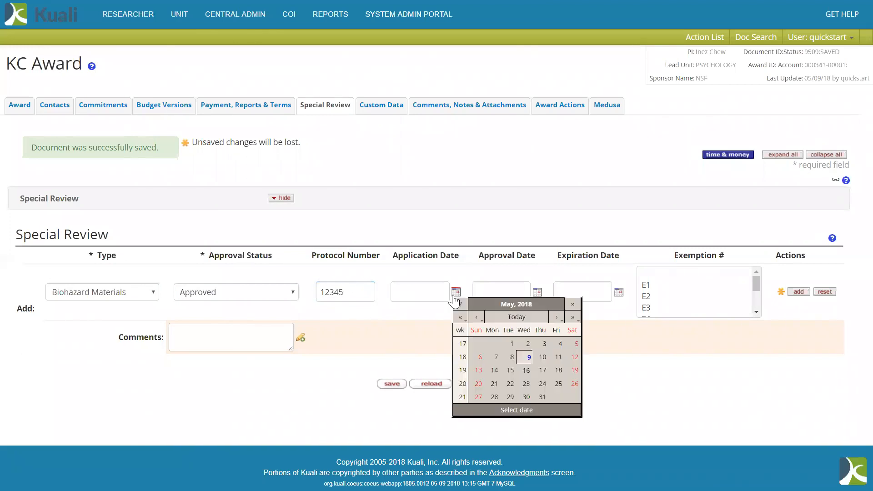
left_click(476, 317)
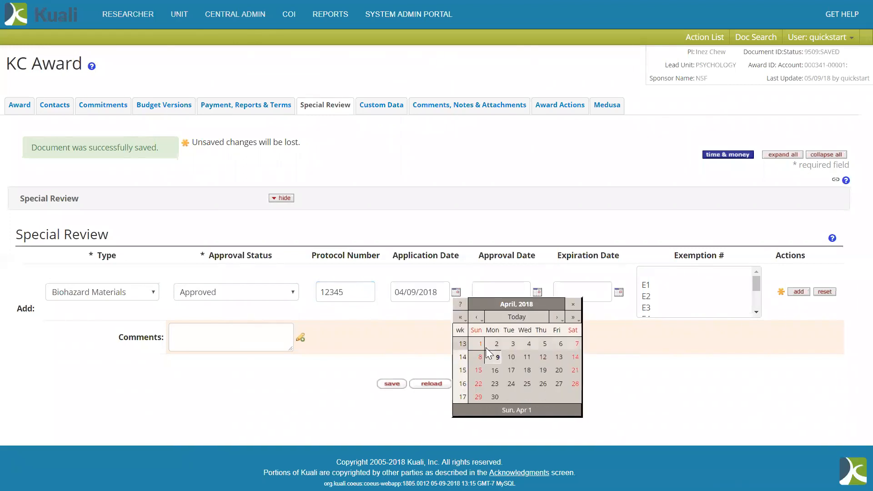
left_click(518, 371)
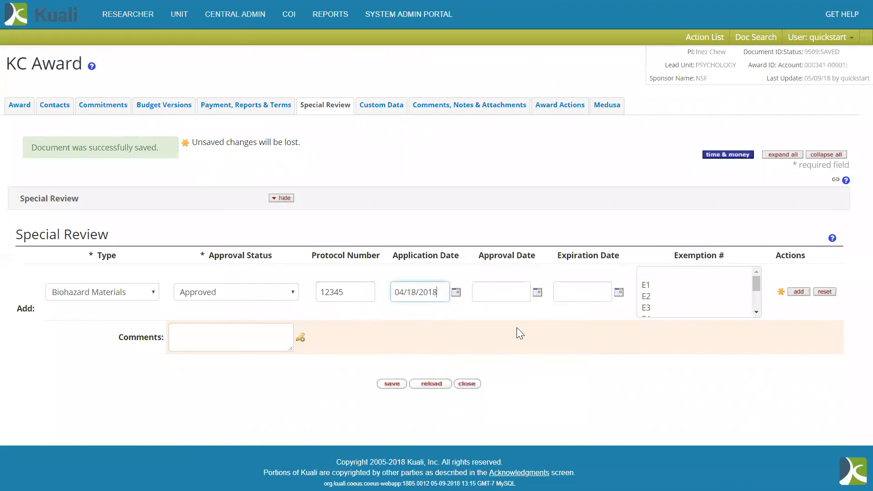
Set the special review's approval date to 05/01/2018 and expiration date to 05/31/2019, and add the entry to the award
left_click(536, 294)
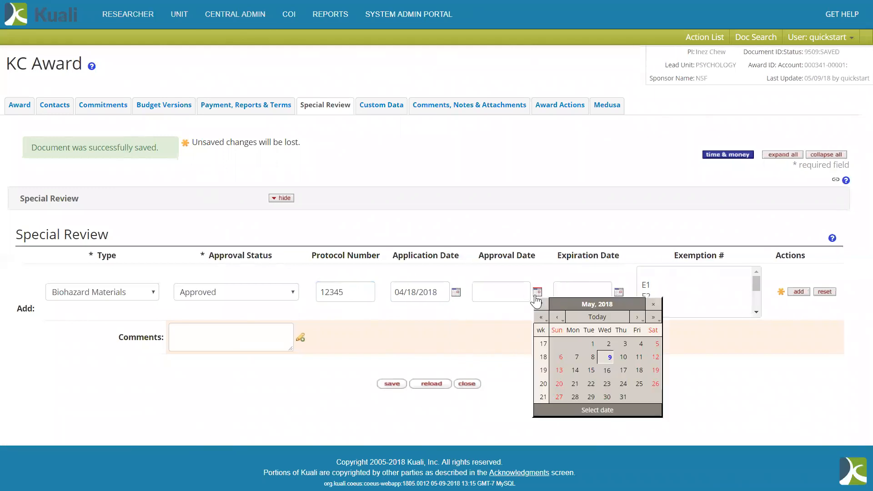
left_click(593, 344)
left_click(619, 292)
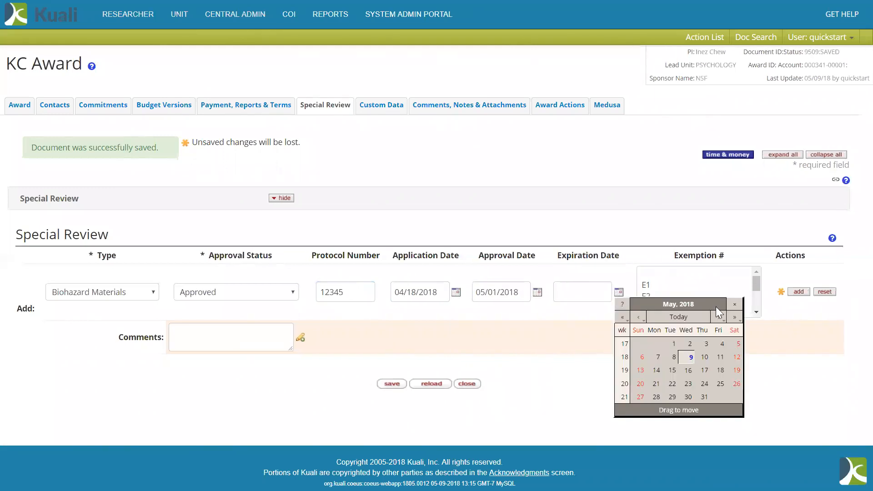
left_click(735, 318)
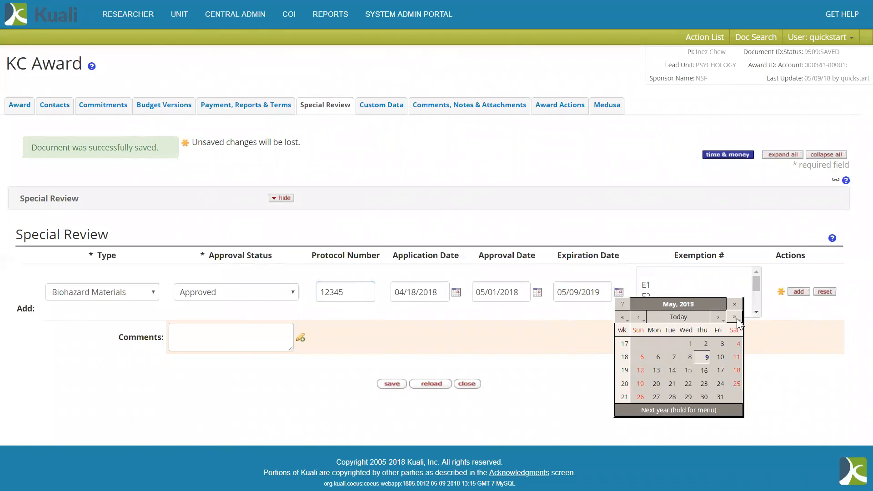
left_click(714, 395)
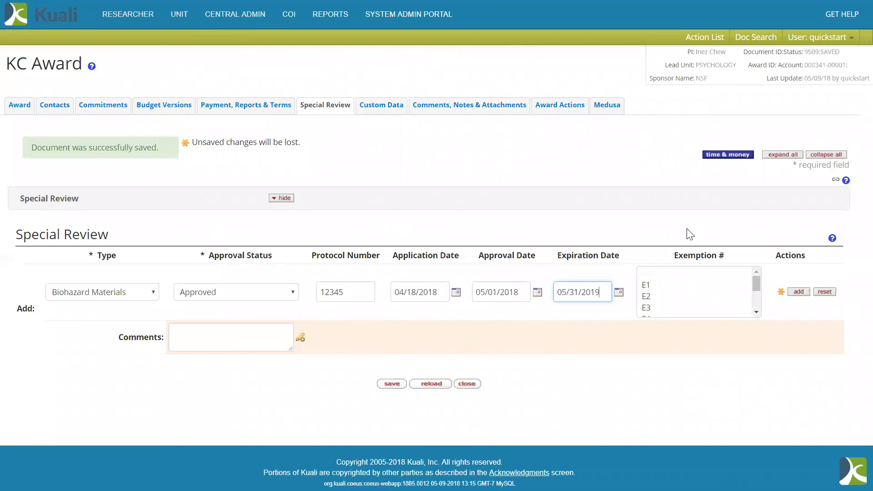
left_click(259, 344)
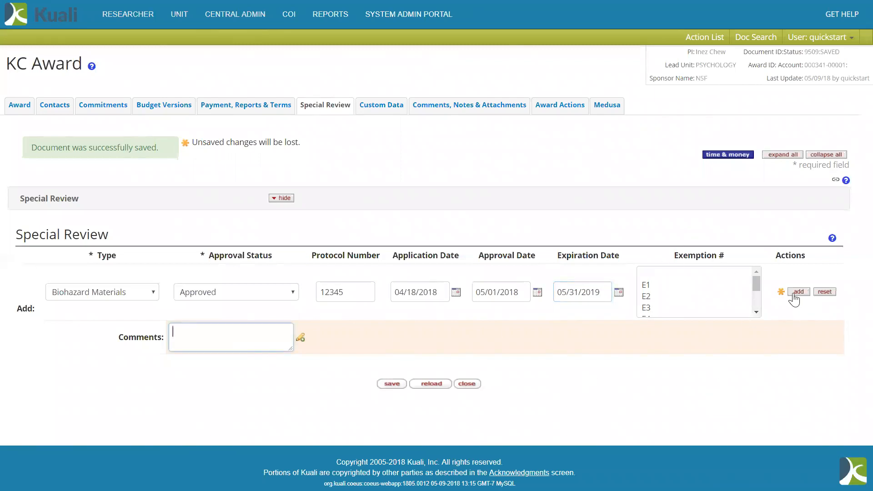
left_click(793, 293)
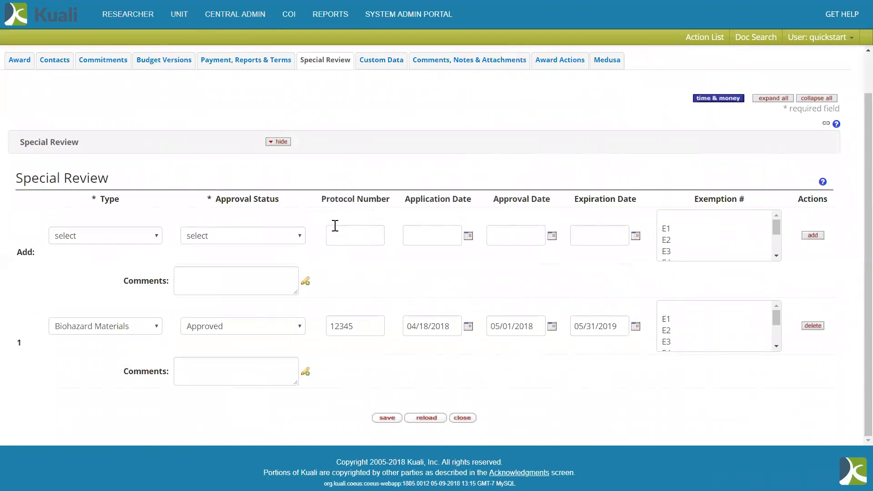
In the award's custom data, expand Additional Data and set the Billing Element to 13245
scroll(335, 226, "up", 1)
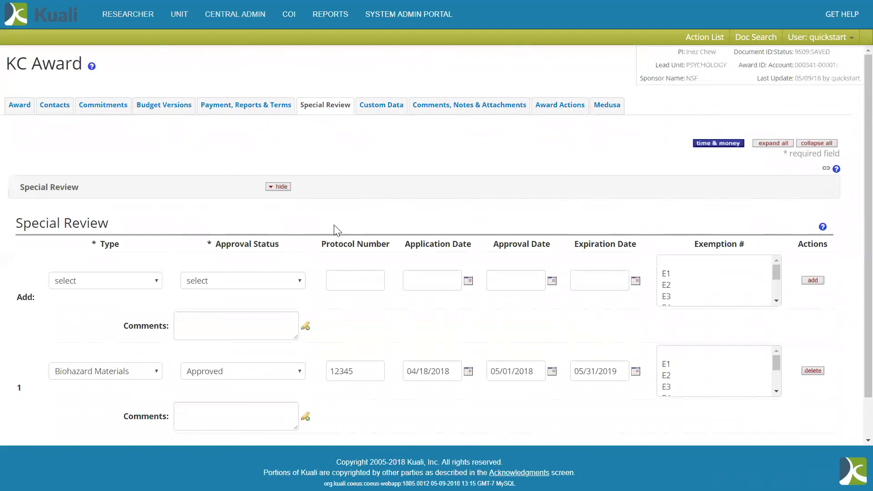
left_click(378, 113)
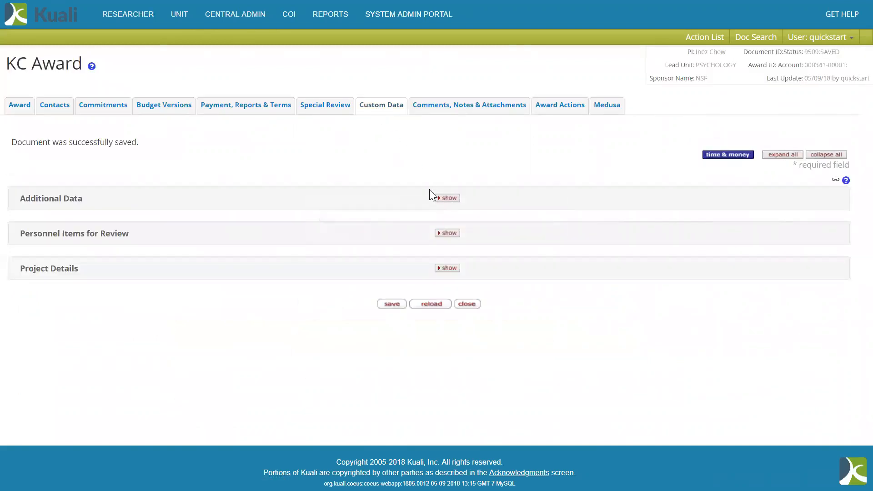
left_click(446, 203)
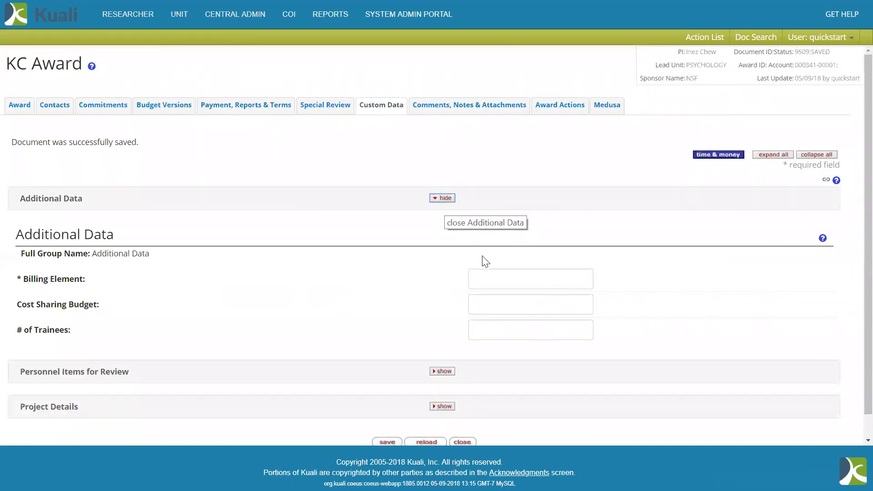
left_click(509, 281)
type("132")
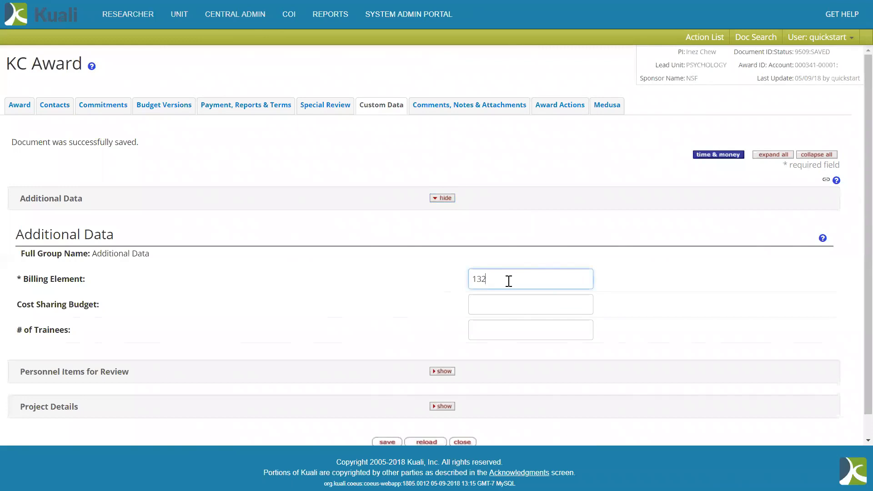
type("45")
left_click(521, 309)
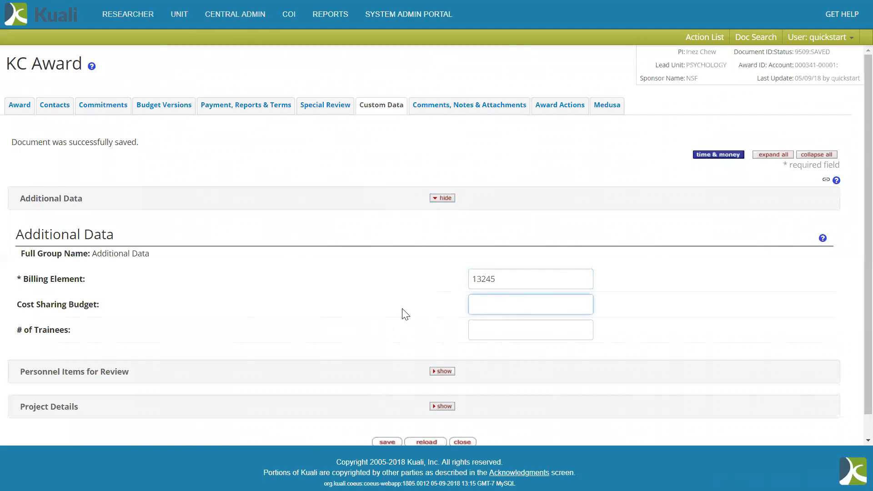
Expand Personnel Items for Review and set the Graduate Student Count to 5
scroll(402, 315, "down", 1)
left_click(442, 347)
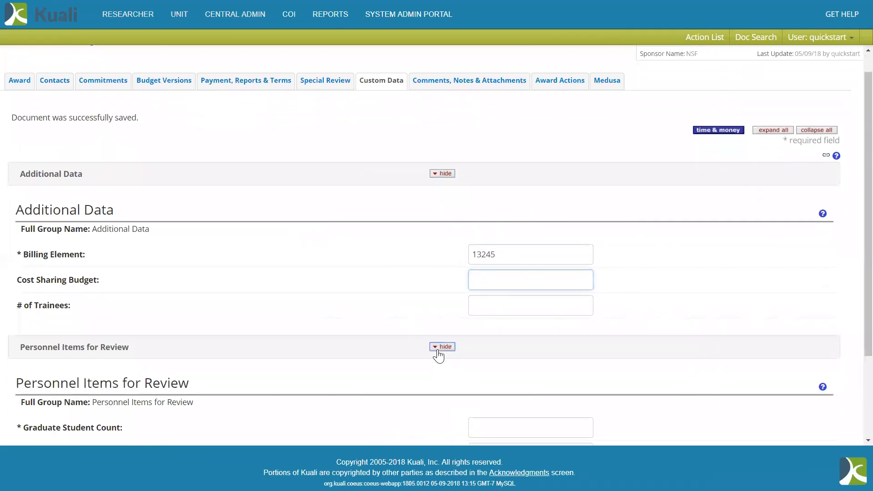
scroll(437, 355, "down", 3)
left_click(505, 321)
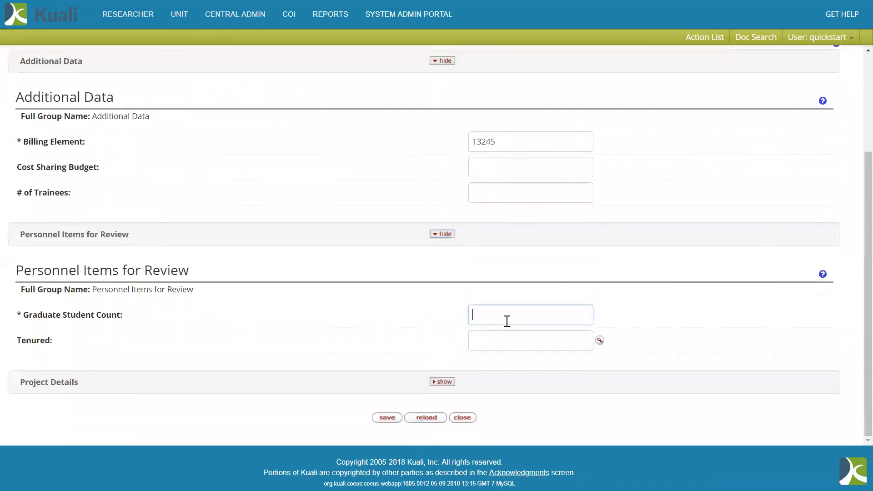
type("5")
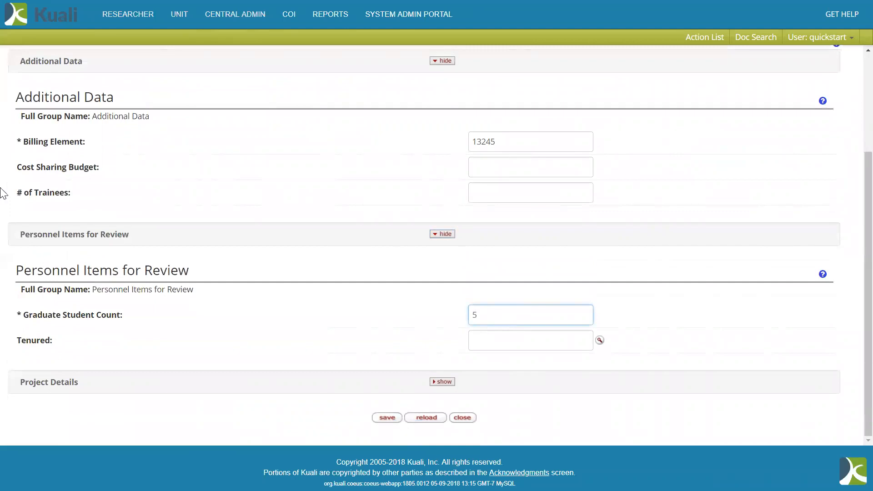
left_click_drag(20, 141, 19, 148)
left_click(184, 173)
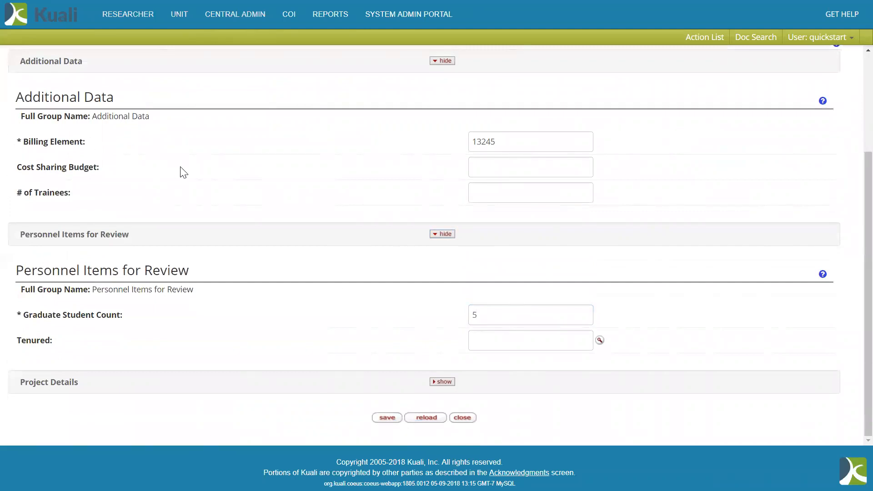
Expand Project Details in the custom data and review the Export Controls and Inventions fields
left_click(450, 382)
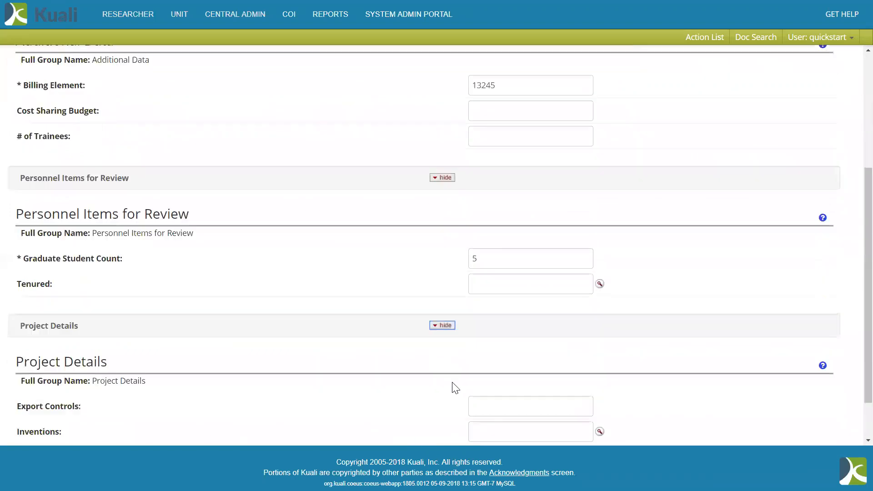
scroll(365, 361, "down", 2)
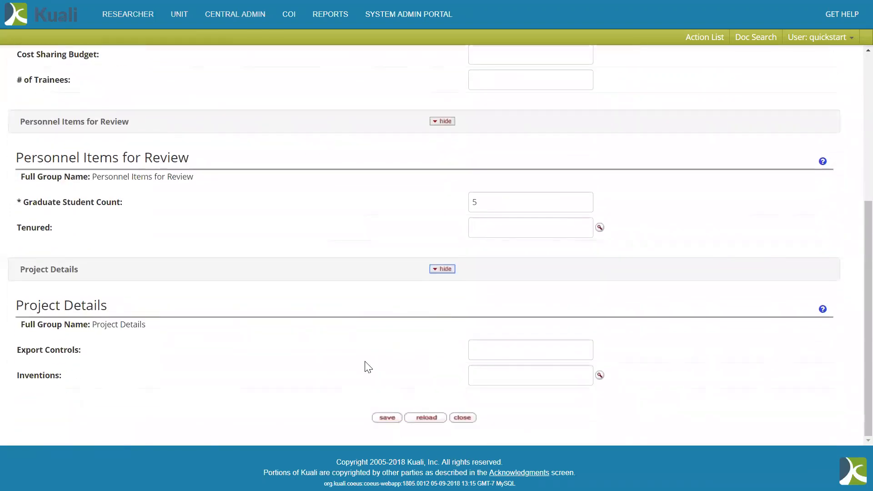
scroll(368, 367, "up", 4)
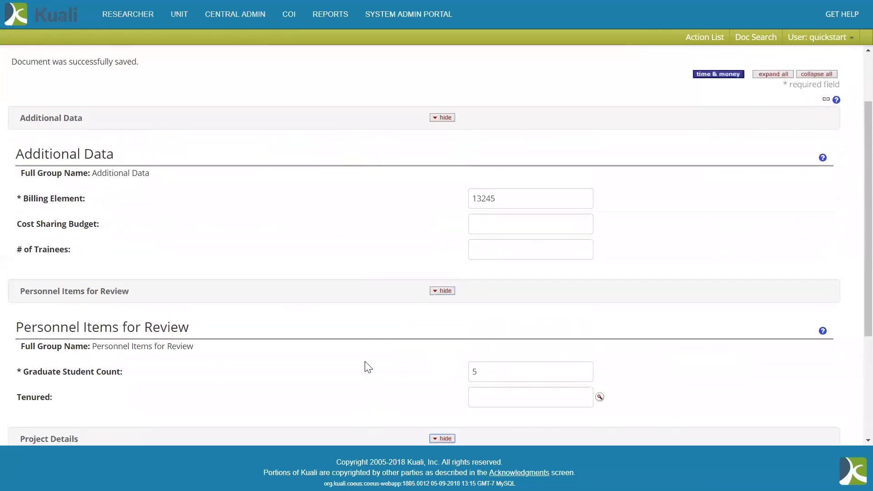
scroll(369, 367, "up", 2)
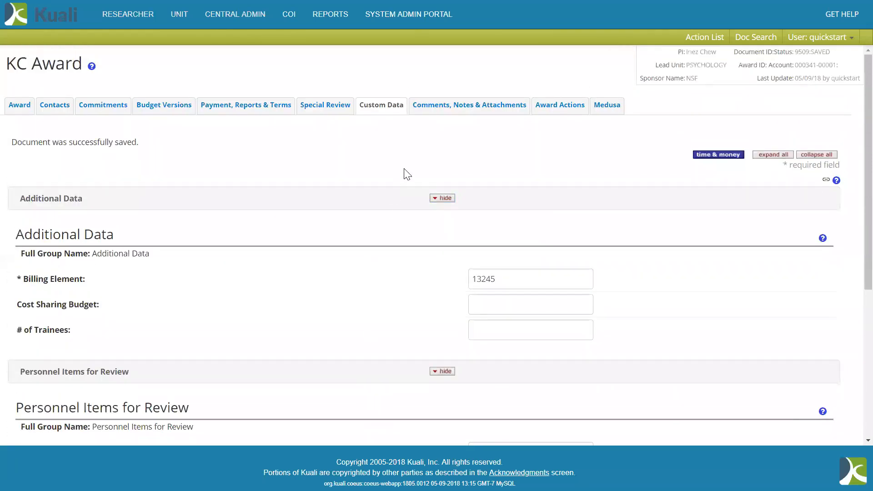
In Comments, Notes & Attachments, review the General and Fiscal Report Comments and the new note fields, collapsing both sections
left_click(470, 111)
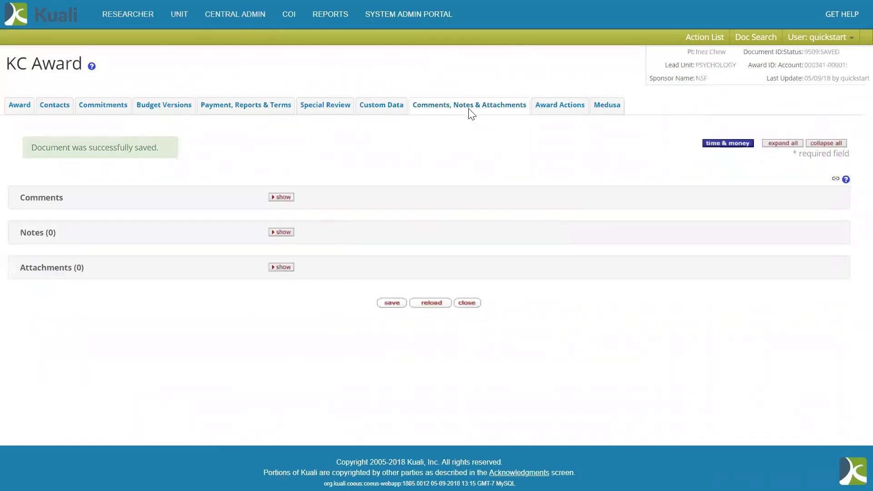
left_click(282, 197)
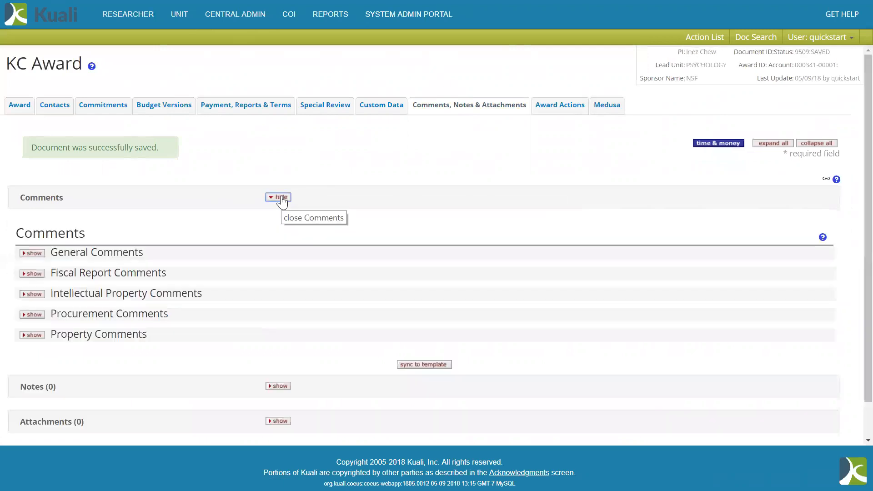
left_click(33, 253)
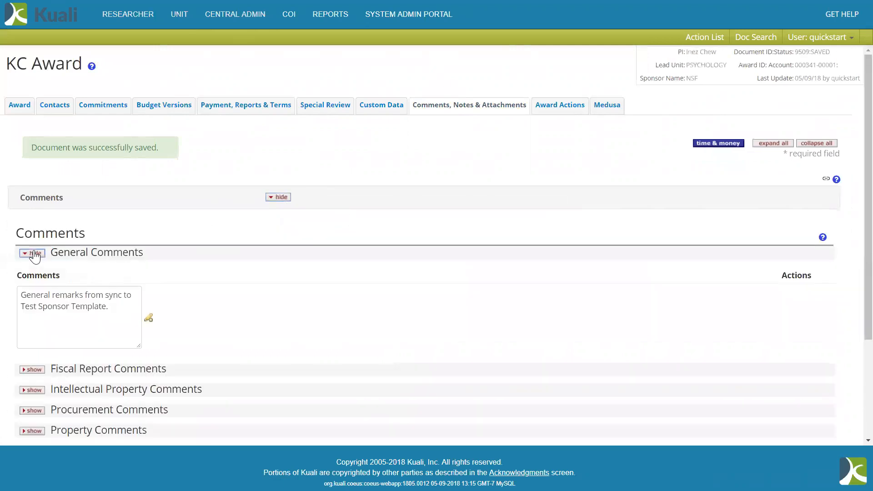
left_click(37, 372)
scroll(159, 363, "down", 2)
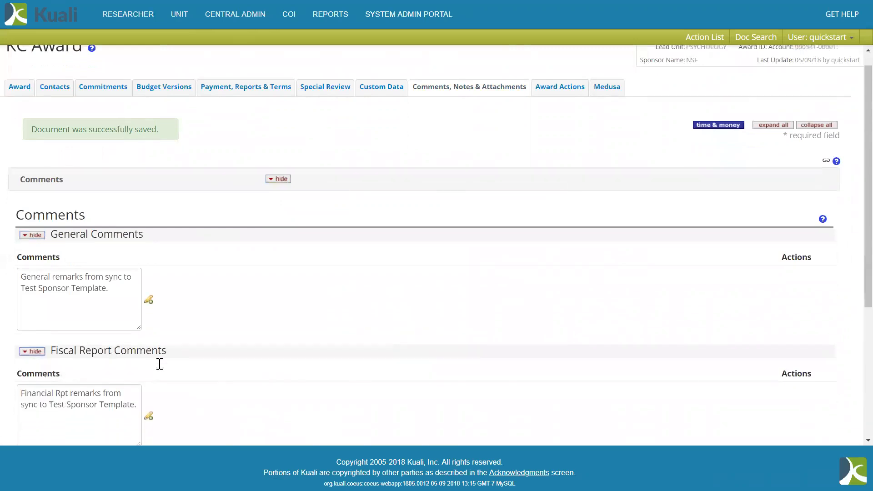
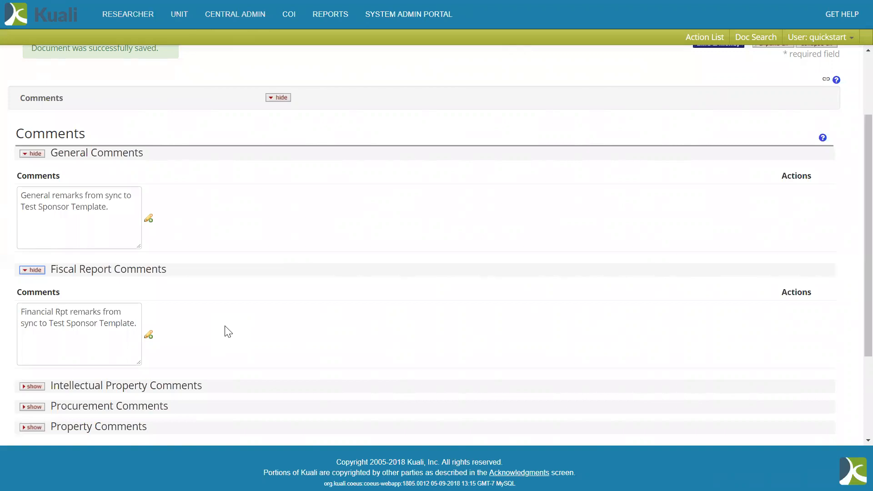
scroll(229, 332, "down", 1)
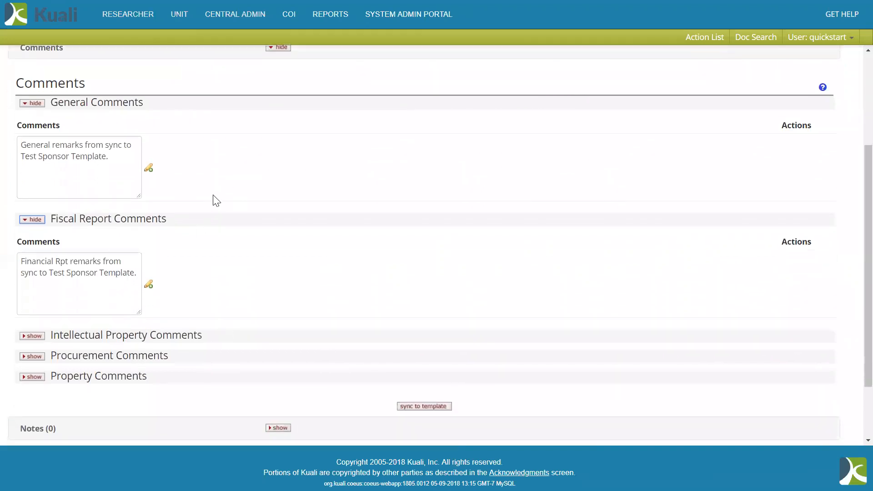
scroll(215, 189, "up", 1)
left_click(281, 111)
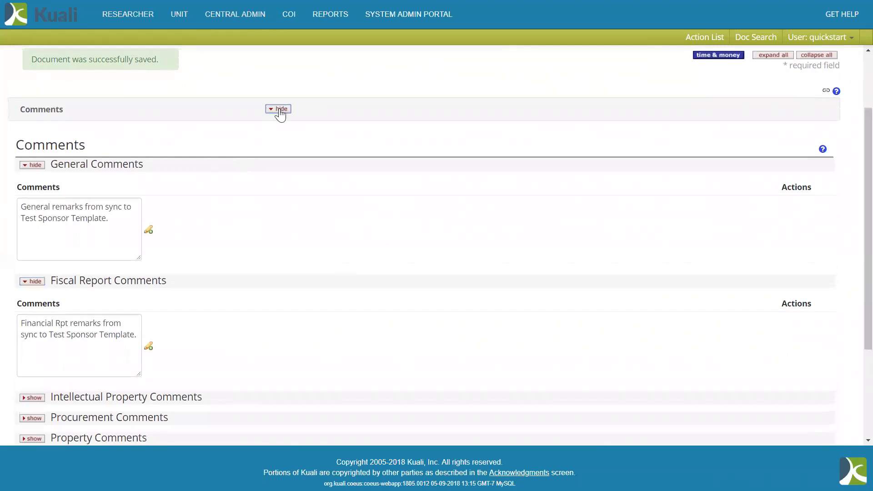
left_click(281, 232)
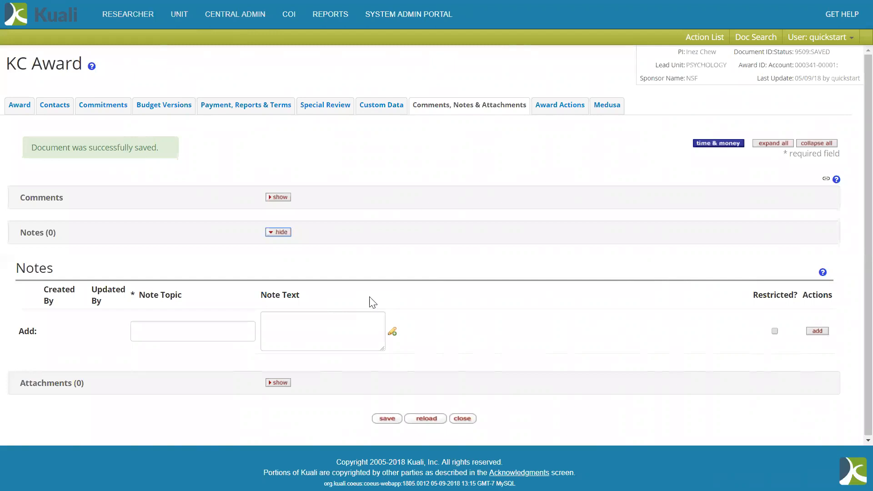
left_click(285, 233)
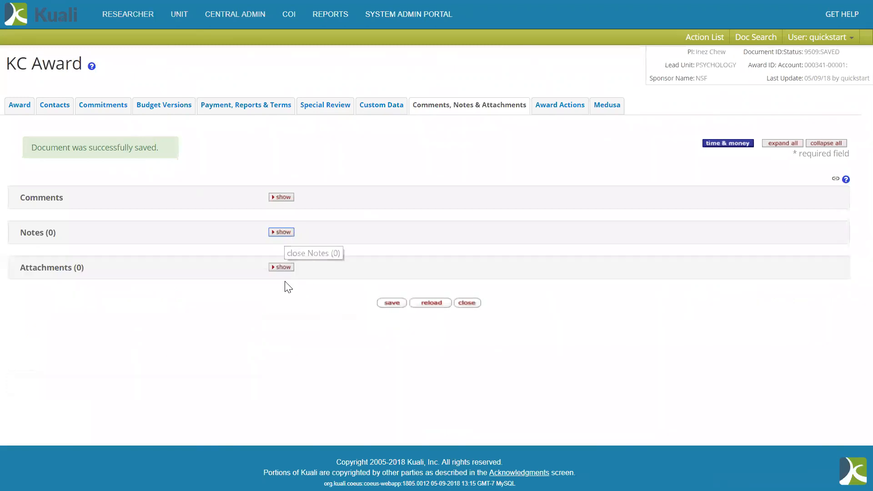
Expand Attachments and fill in a new attachment with type Other Document and description "This is the formal award"
left_click(283, 267)
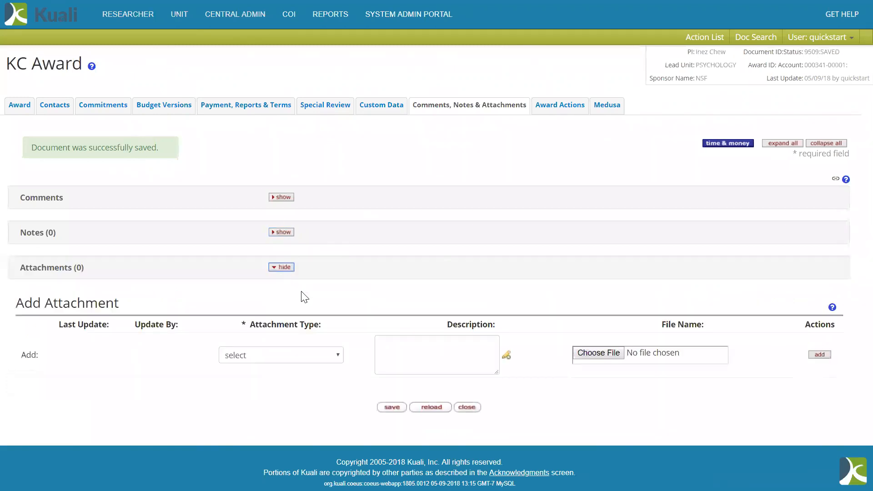
left_click(300, 357)
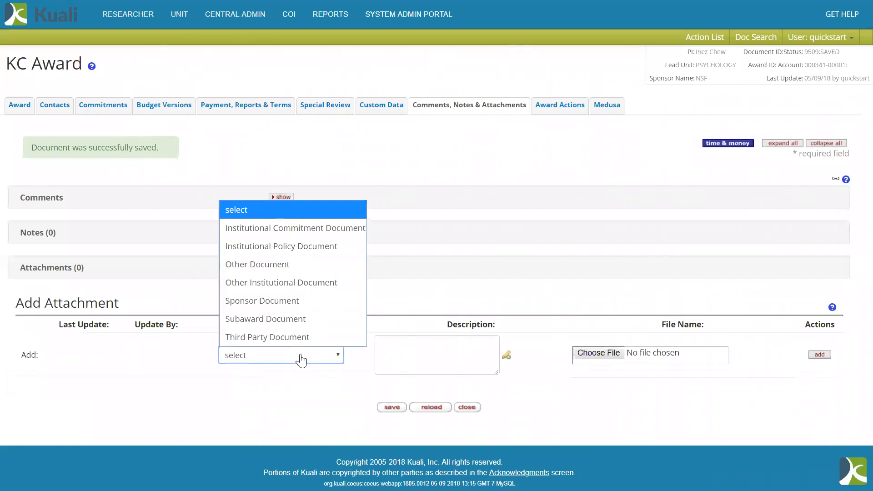
left_click(288, 266)
left_click(441, 351)
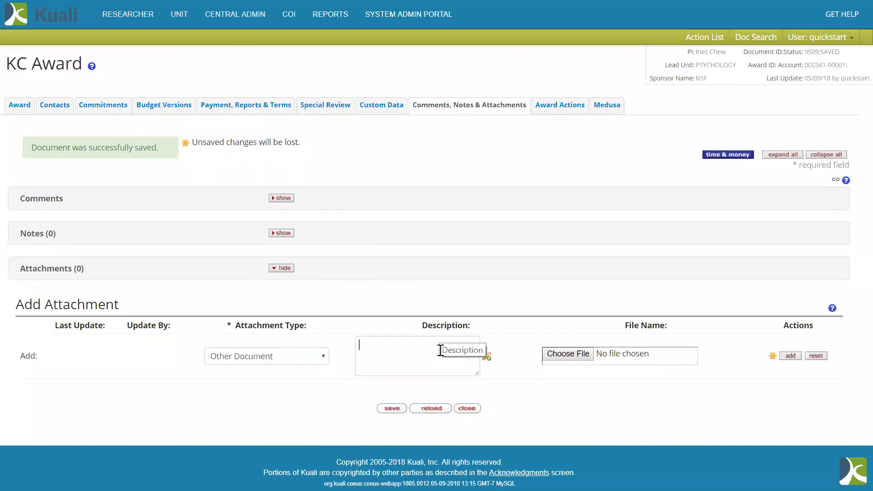
type("This is ")
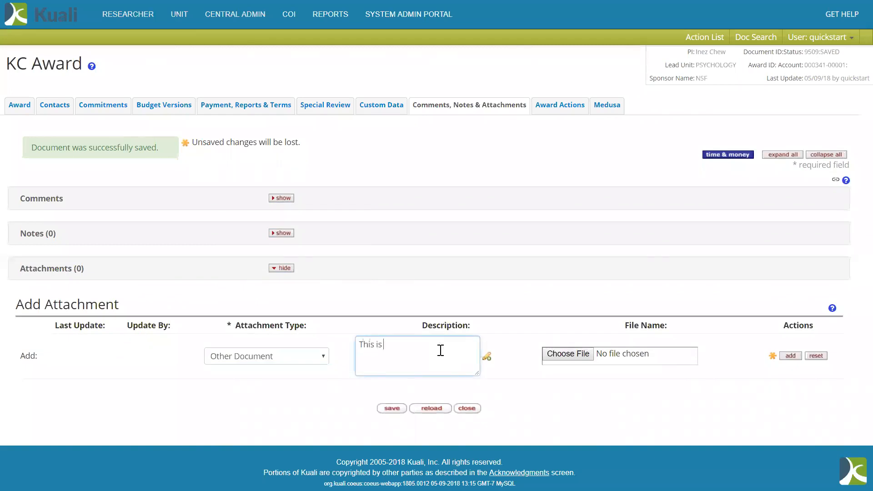
type("the formal award")
Choose the file Add Rule Button.png for the new attachment and add it to the award
left_click(570, 358)
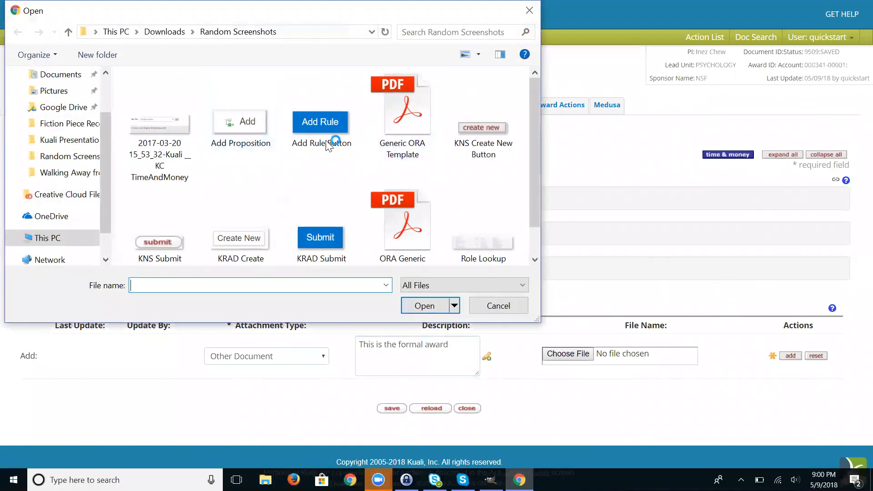
left_click(312, 129)
double_click(312, 126)
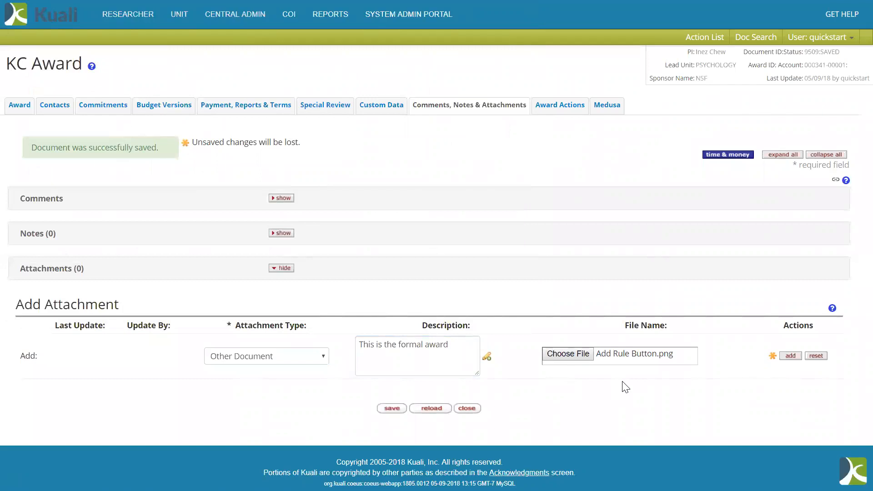
left_click(792, 356)
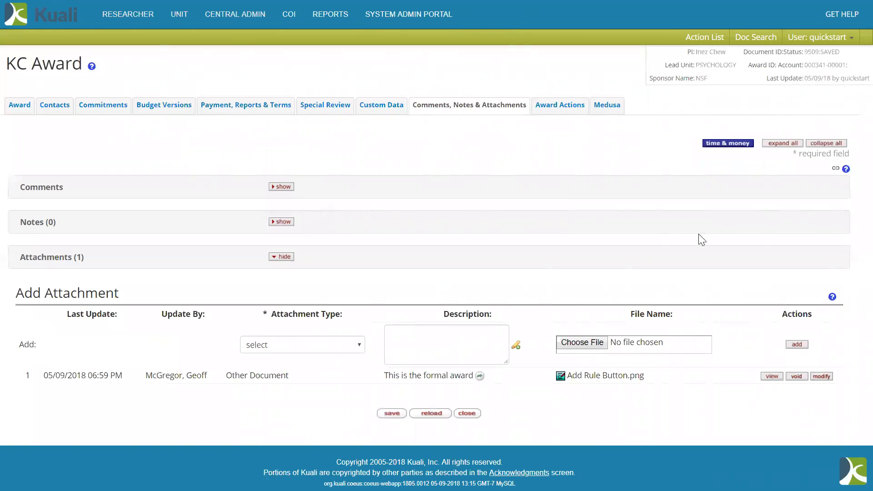
In Award Actions, turn on data validation for the award and review the errors, warnings and unit business rules results
left_click(568, 113)
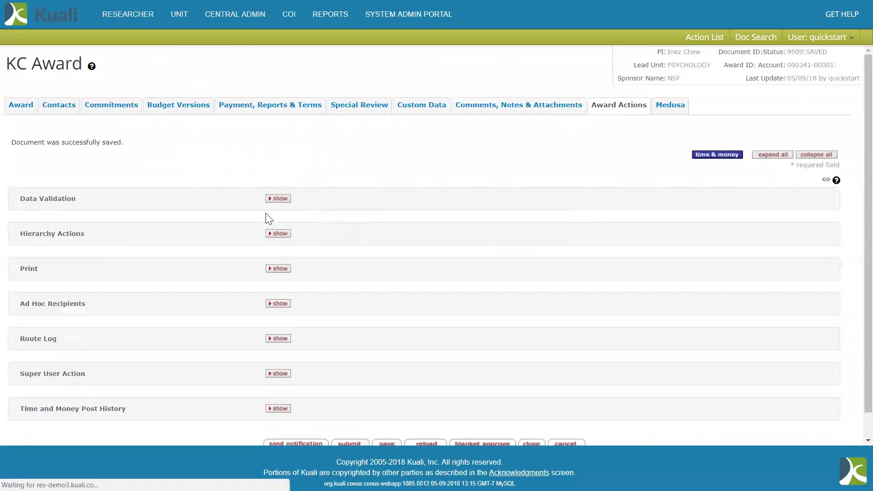
left_click(284, 201)
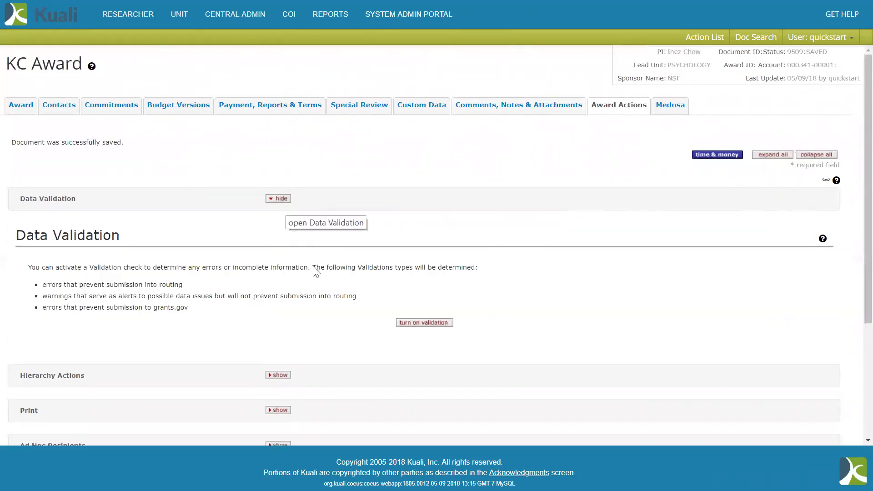
left_click(444, 324)
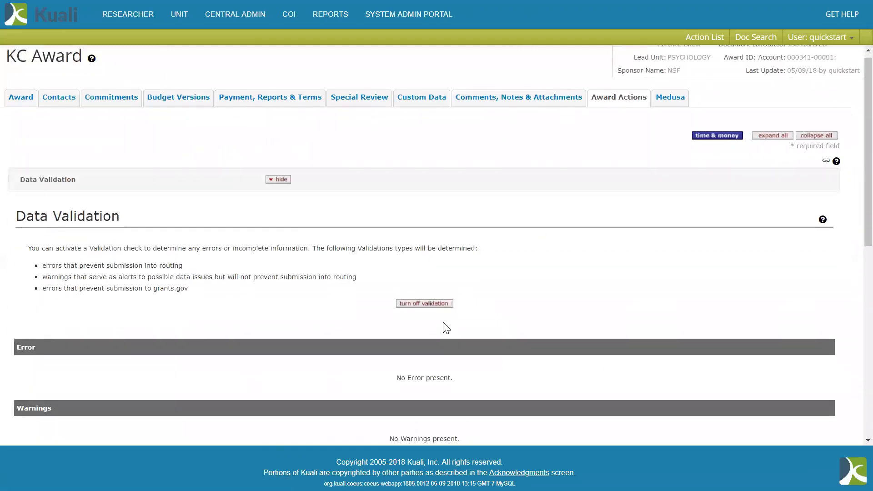
scroll(446, 327, "down", 5)
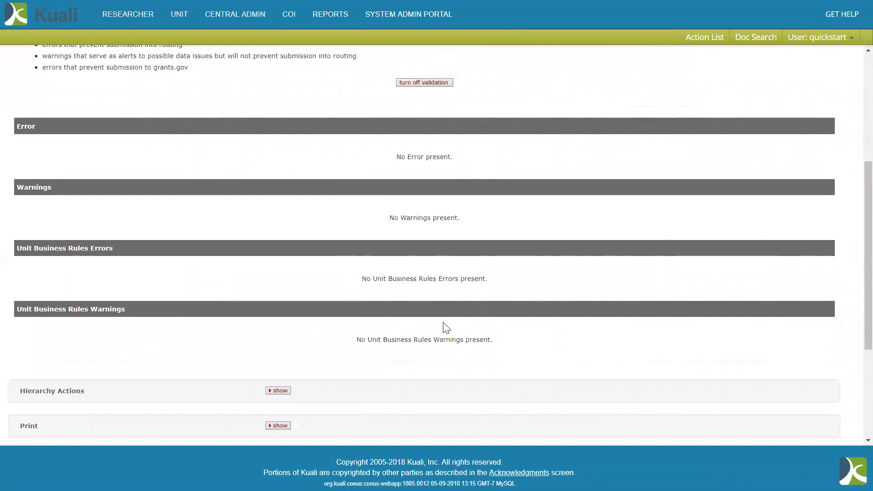
scroll(446, 327, "down", 4)
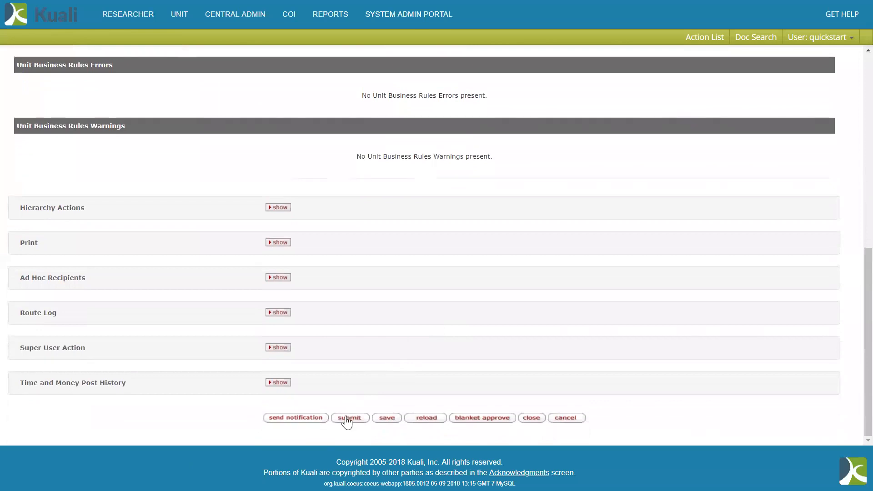
Submit the award document into routing
left_click(349, 418)
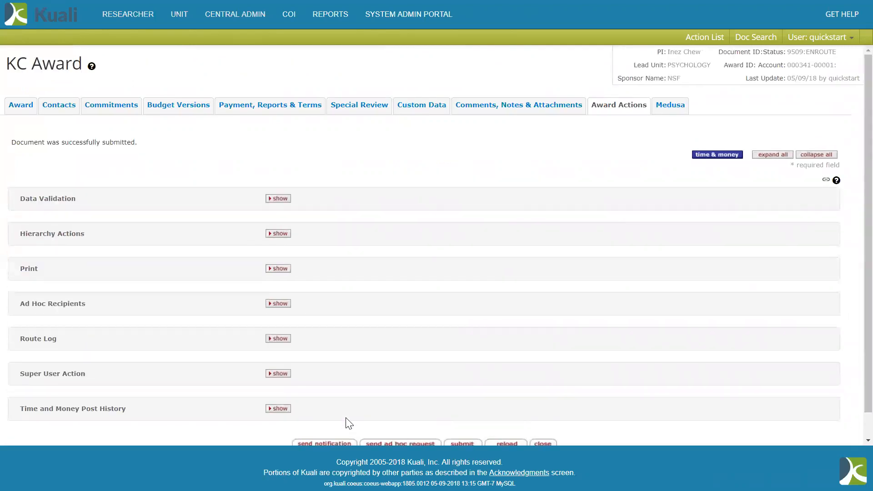
scroll(475, 200, "down", 1)
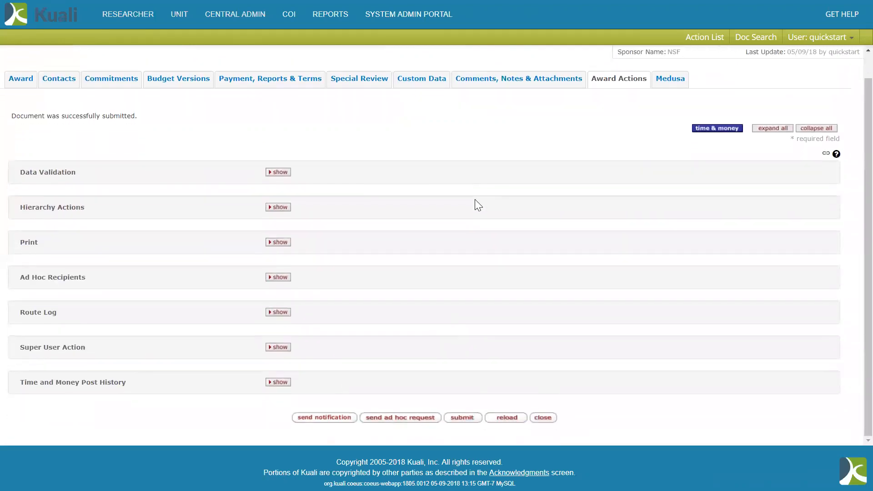
scroll(475, 200, "up", 1)
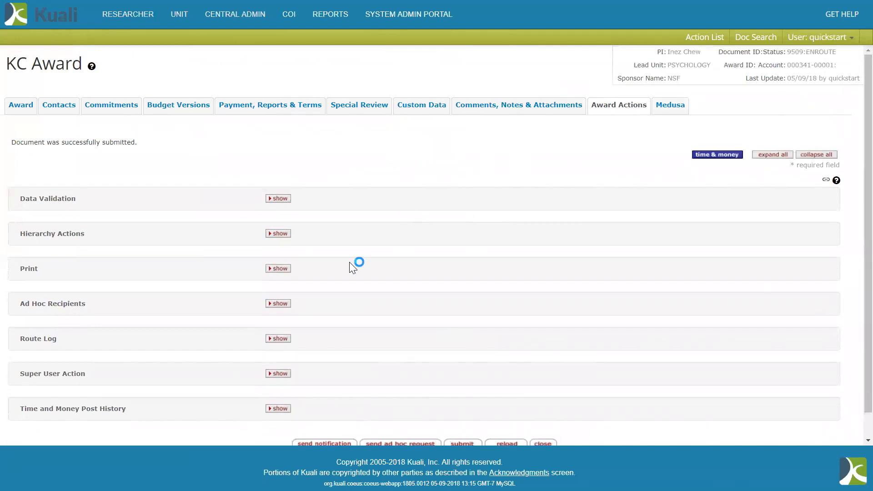
scroll(349, 262, "down", 1)
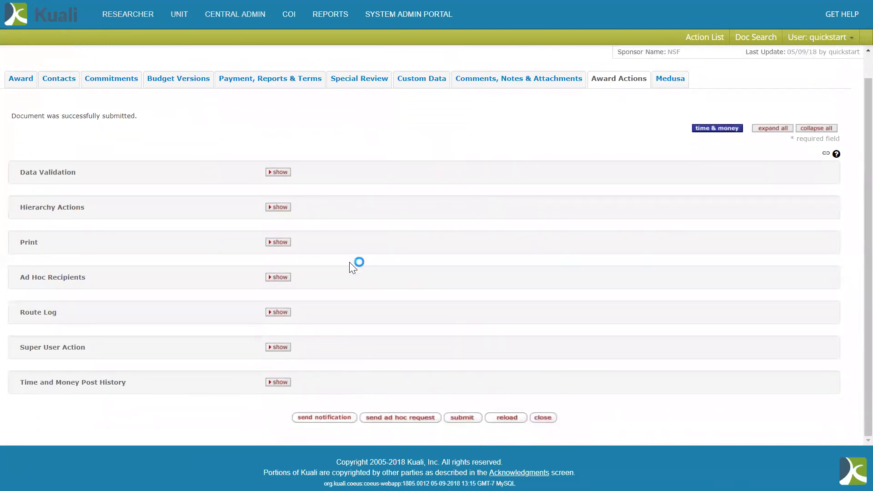
Expand the Route Log and review the actions taken and pending action requests for the submitted award
left_click(275, 313)
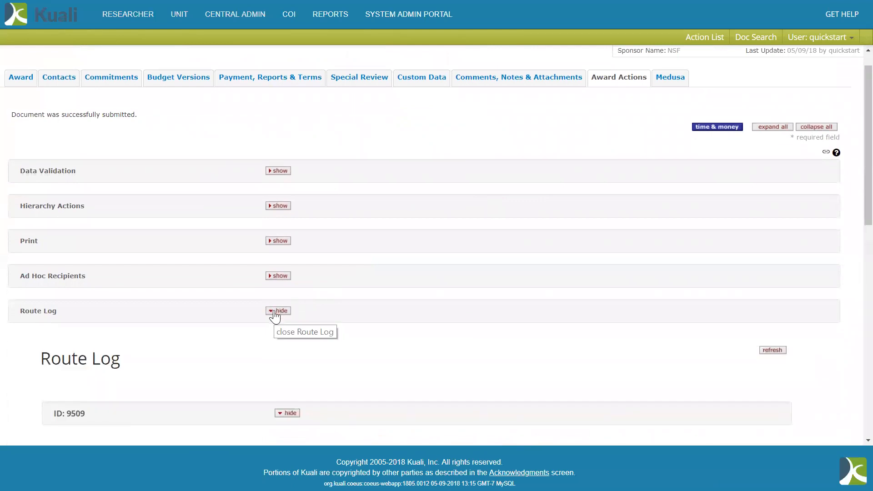
scroll(275, 316, "down", 7)
scroll(275, 316, "down", 3)
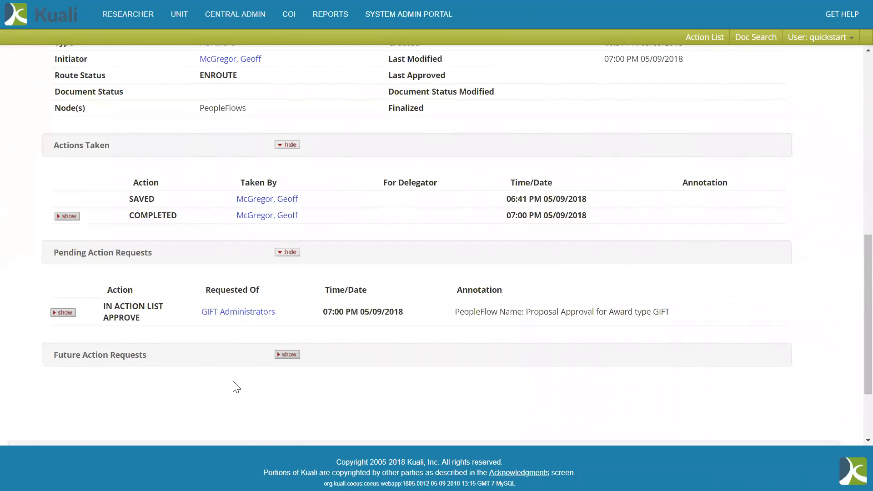
scroll(236, 387, "down", 3)
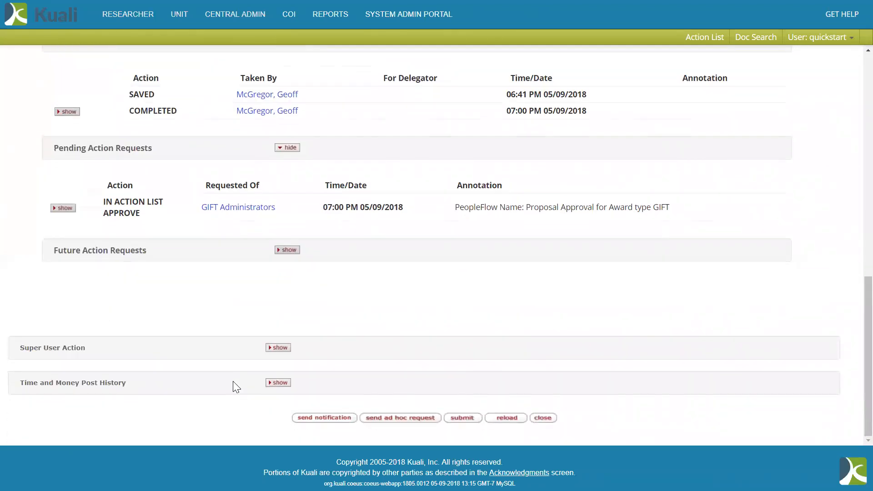
As super user, take the GIFT Administrators approve request with the annotation "I'm approving for the gift administrators."
left_click(282, 348)
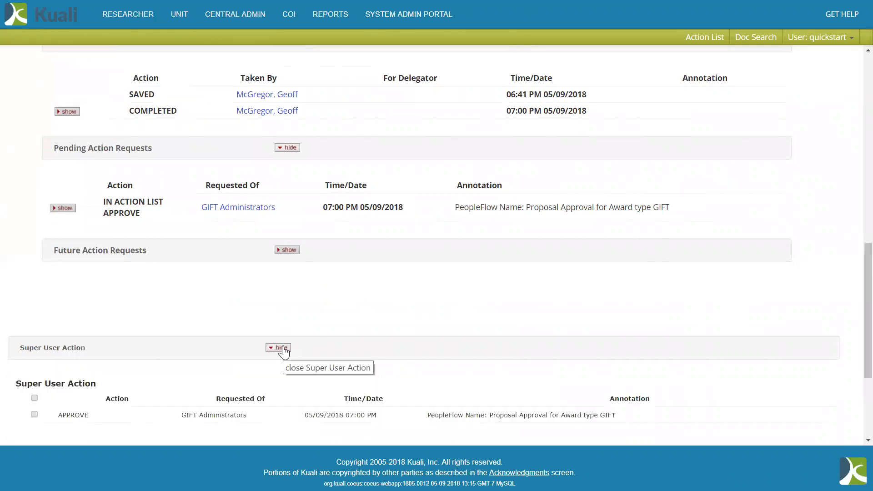
scroll(283, 352, "down", 2)
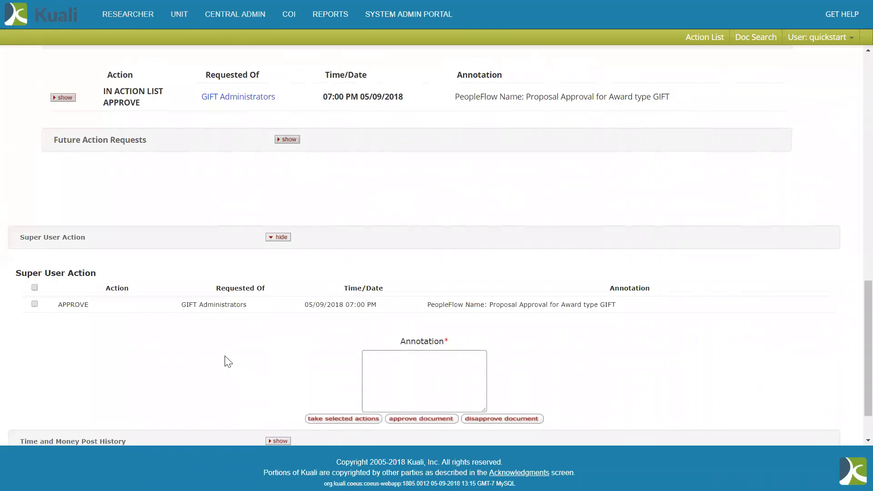
left_click(34, 304)
type("S")
key("BackSpace")
type("I'm approving for the ")
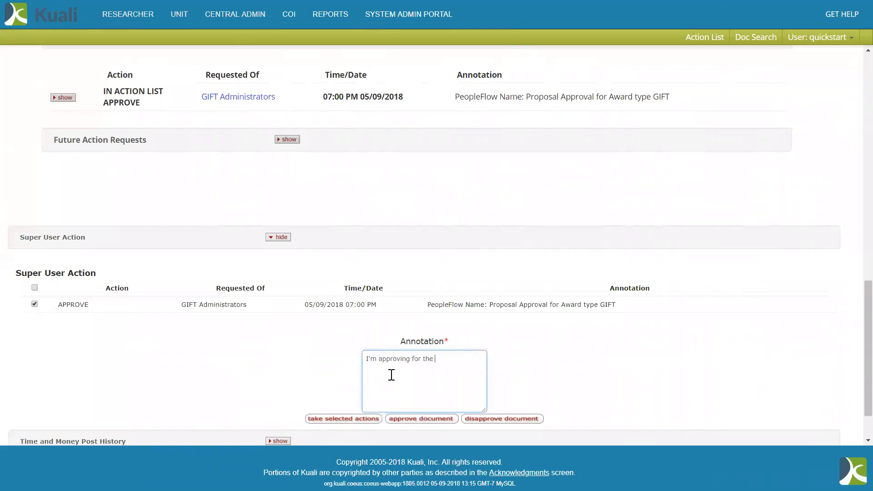
type("gift administrators.")
left_click(331, 418)
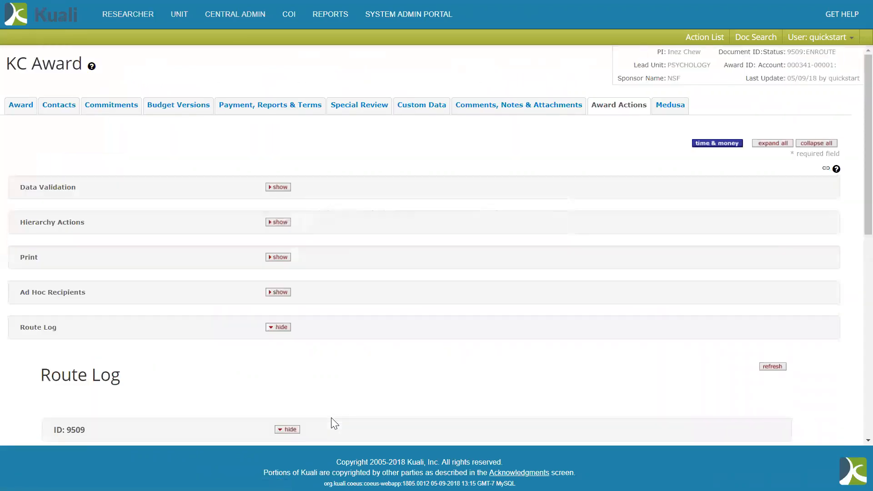
Check the Route Log's status, actions taken and future action requests following the super user approval
scroll(334, 424, "down", 8)
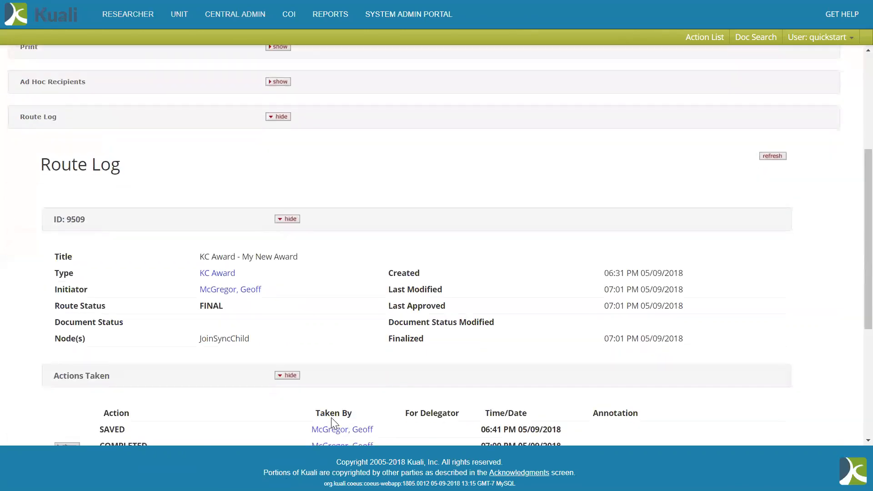
scroll(335, 424, "down", 2)
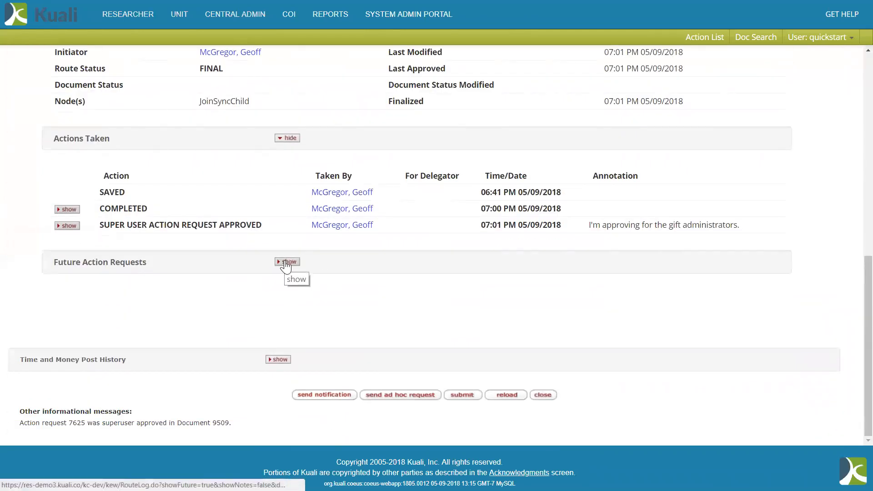
left_click(285, 262)
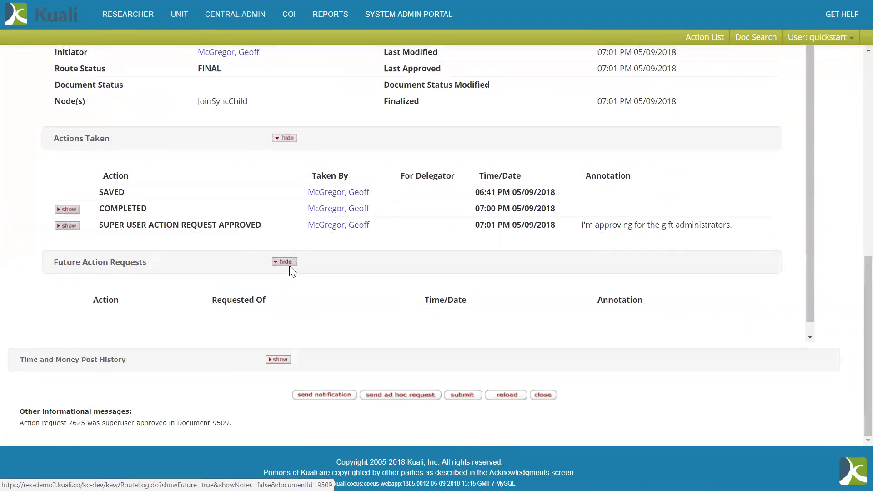
Reload the award document, check its document status in the header, and collapse the Route Log
left_click(506, 395)
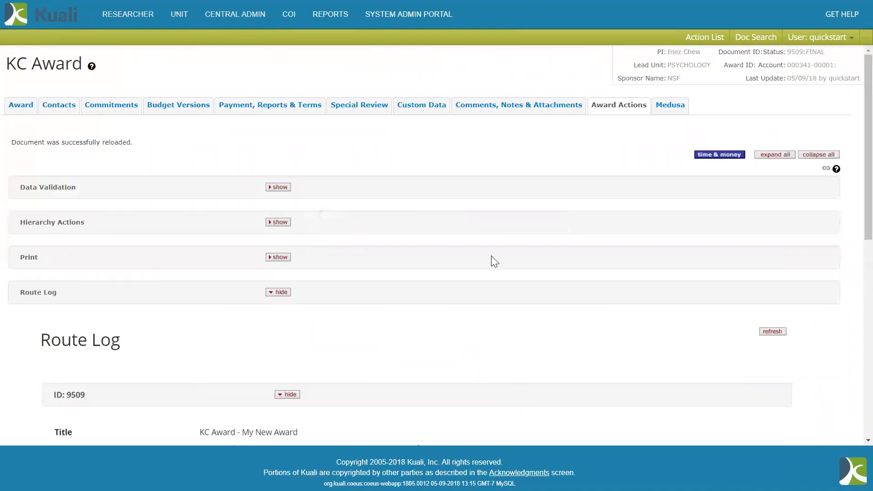
left_click_drag(827, 52, 787, 53)
left_click(562, 145)
left_click(281, 293)
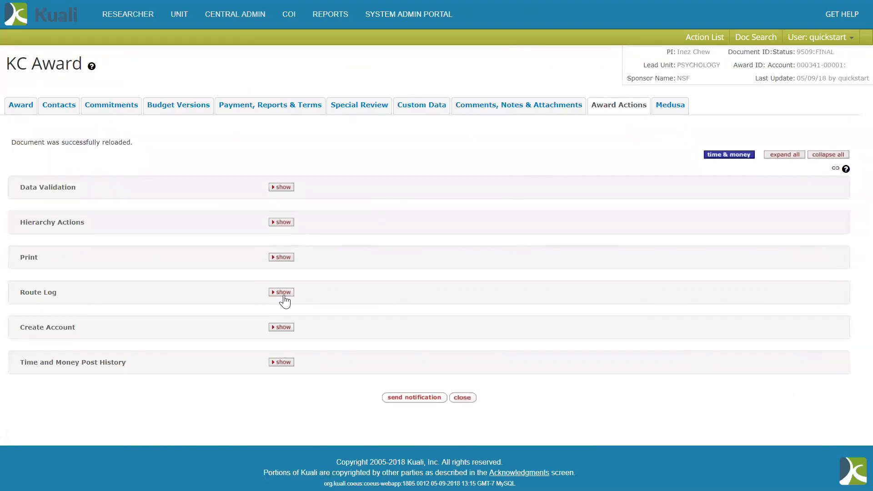
In Comments, Notes & Attachments, expand the General Comments and Attachments and review what can be edited on the award
left_click(532, 107)
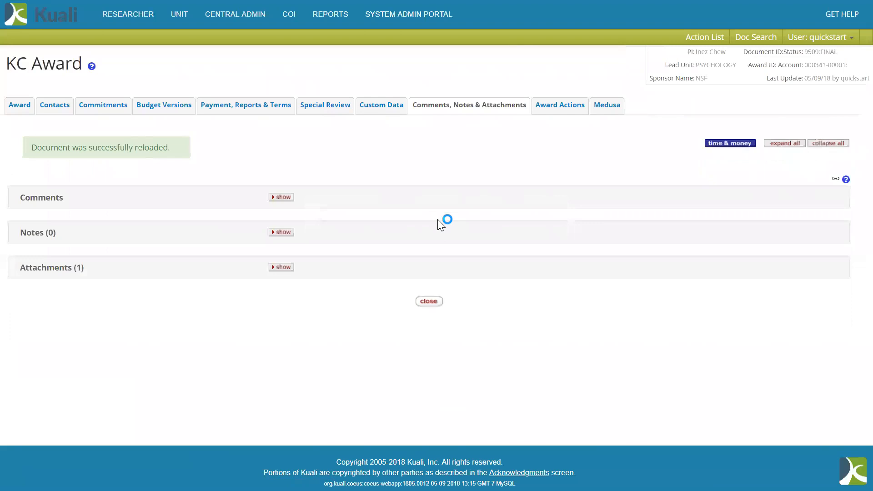
left_click(287, 196)
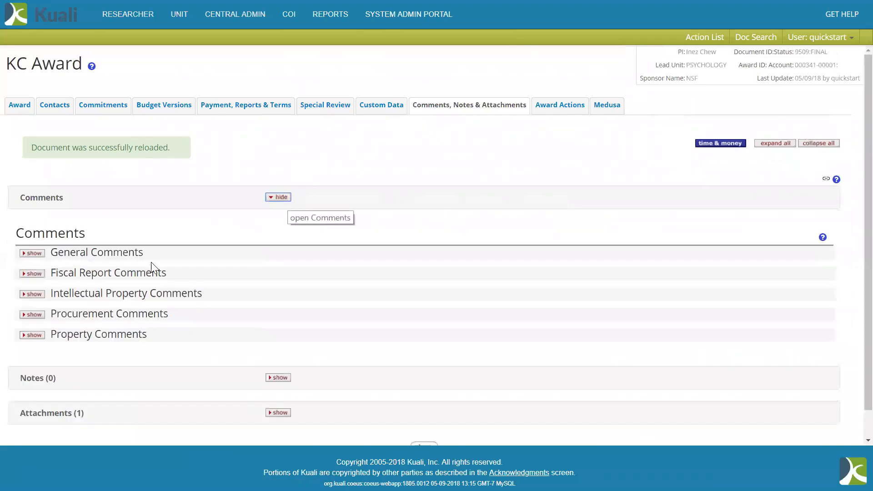
left_click(32, 253)
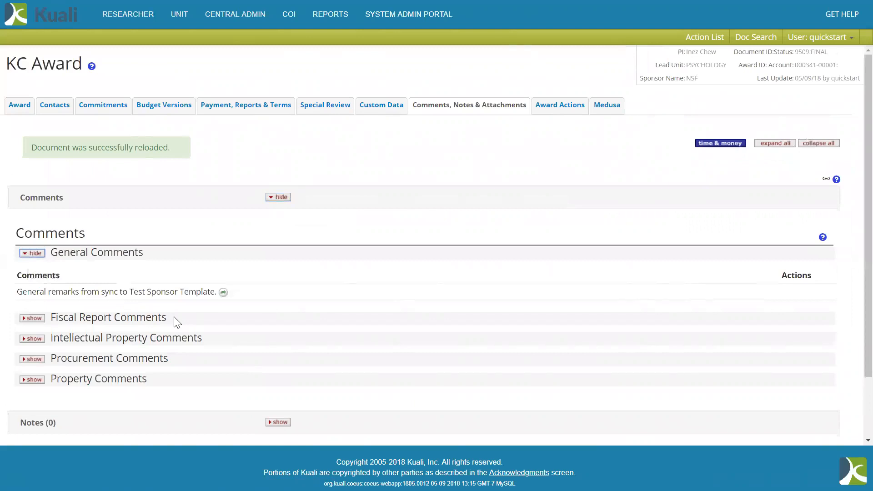
scroll(177, 322, "down", 3)
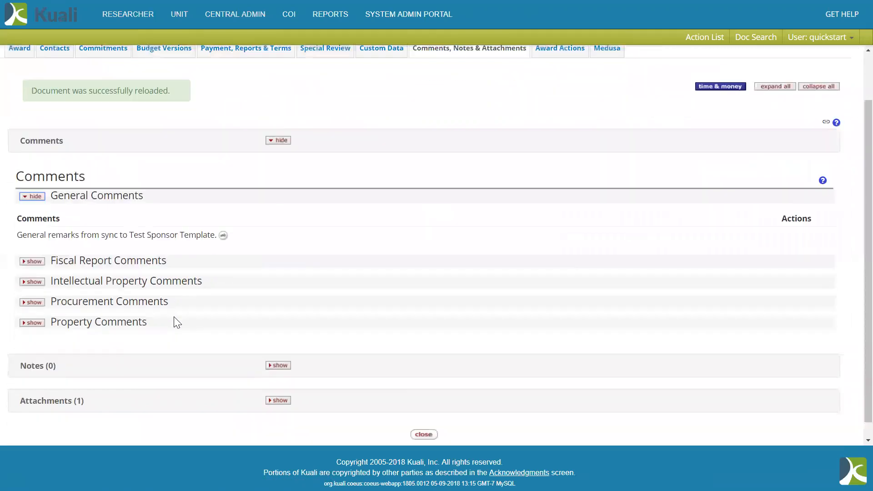
left_click(276, 385)
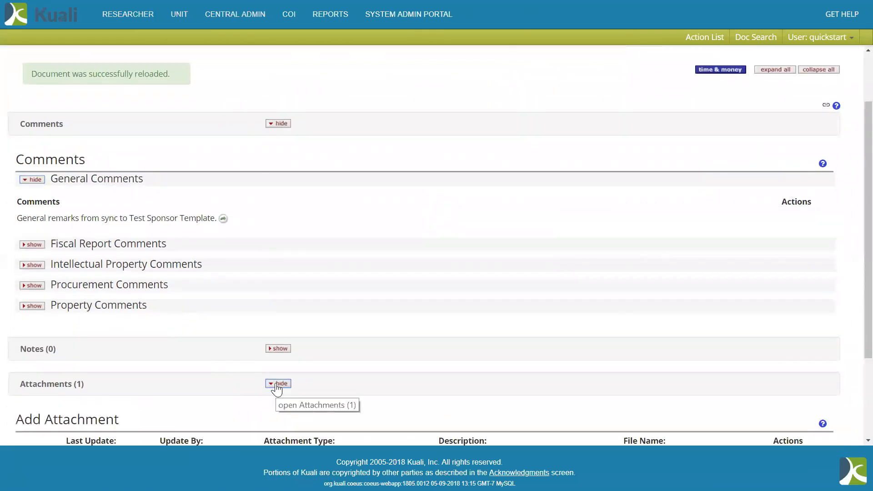
scroll(277, 384, "down", 3)
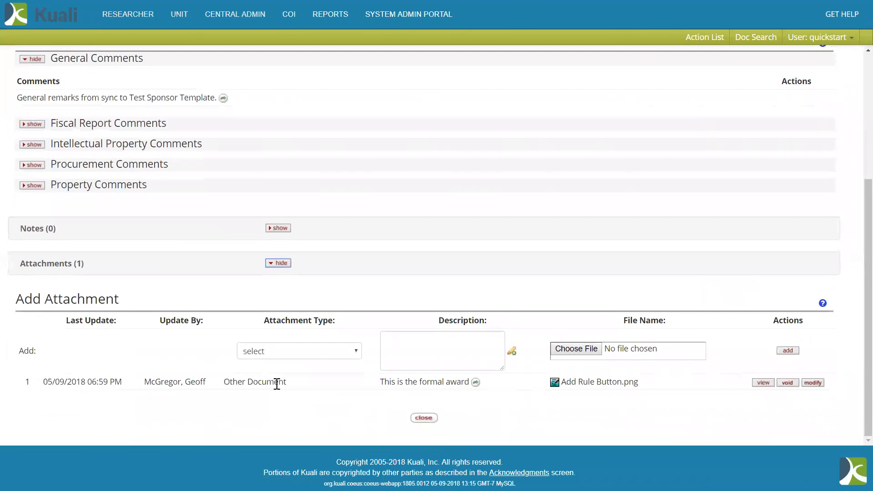